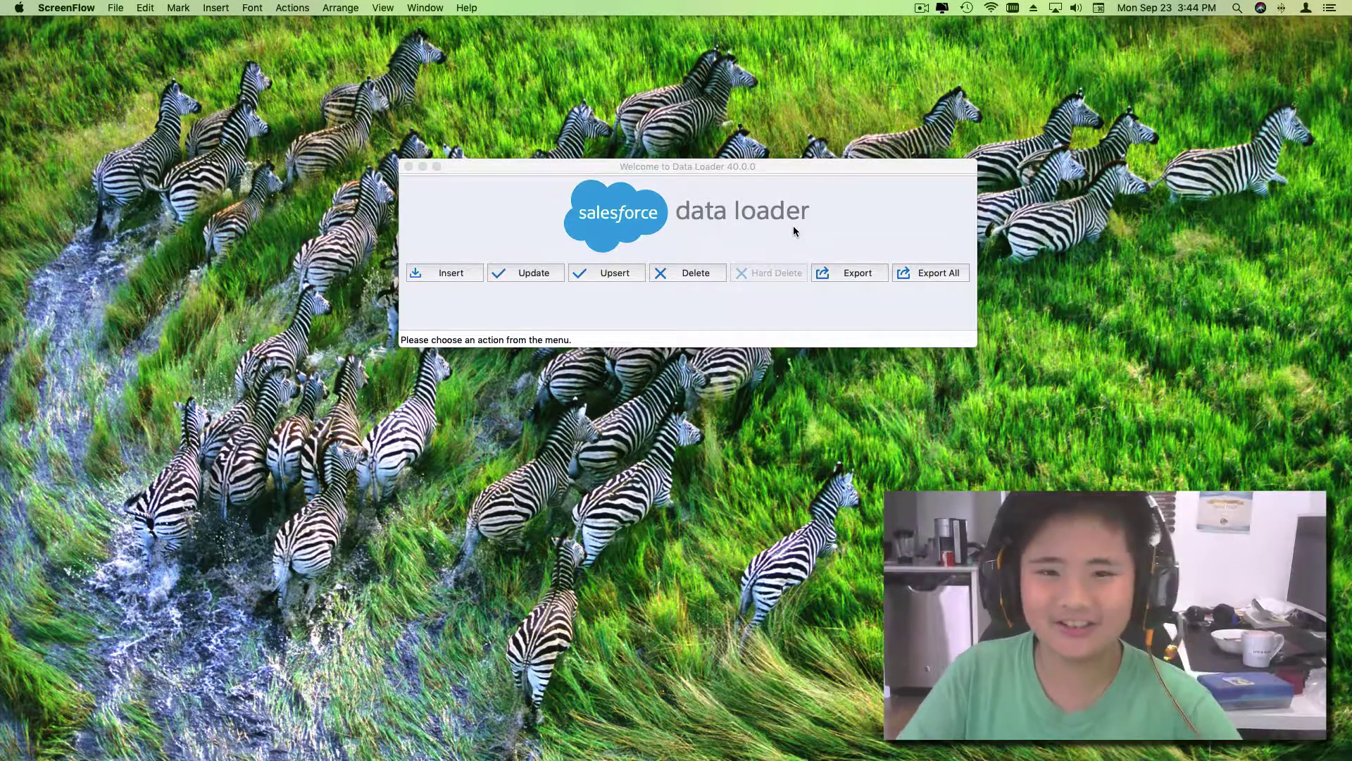
Step: Start a new export, show all Salesforce objects and select Pet (Pet__c) from the list
click(857, 280)
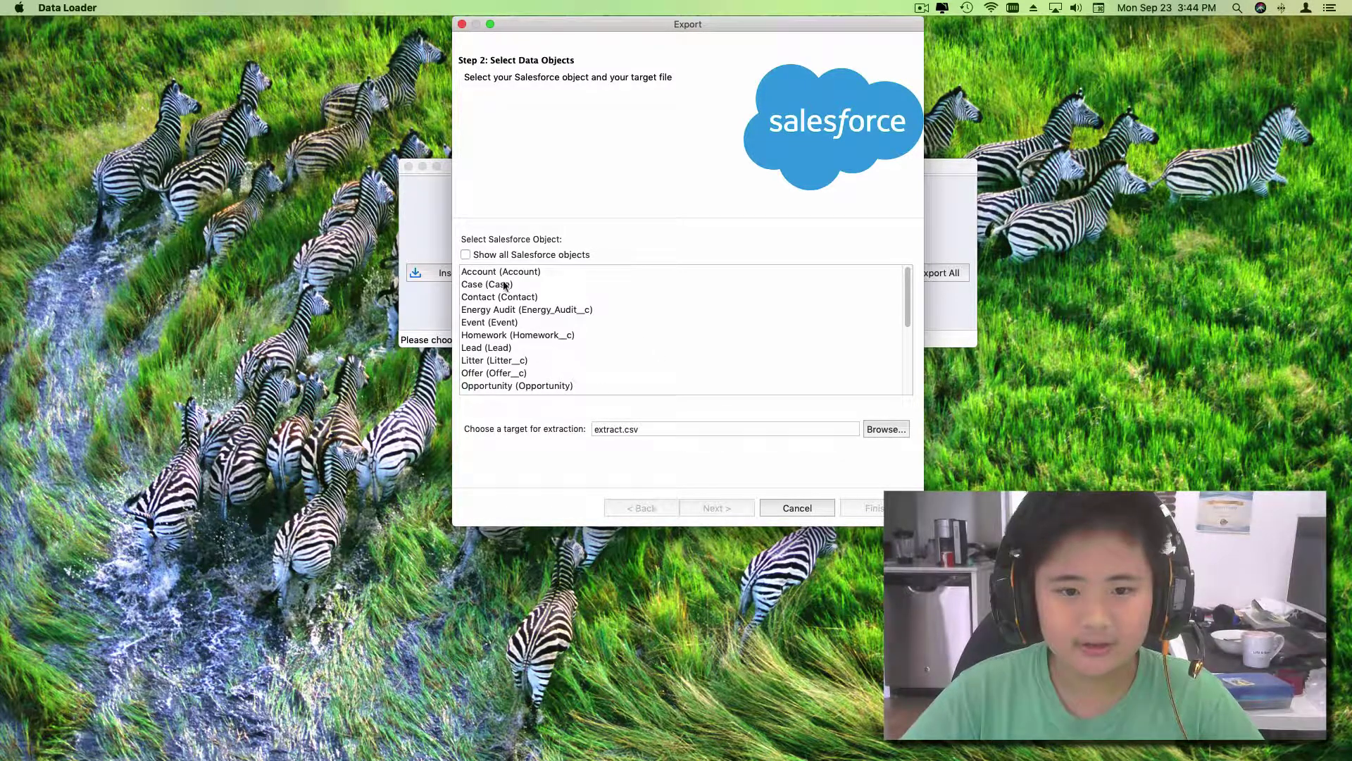
click(465, 254)
scroll(555, 369, down, 3)
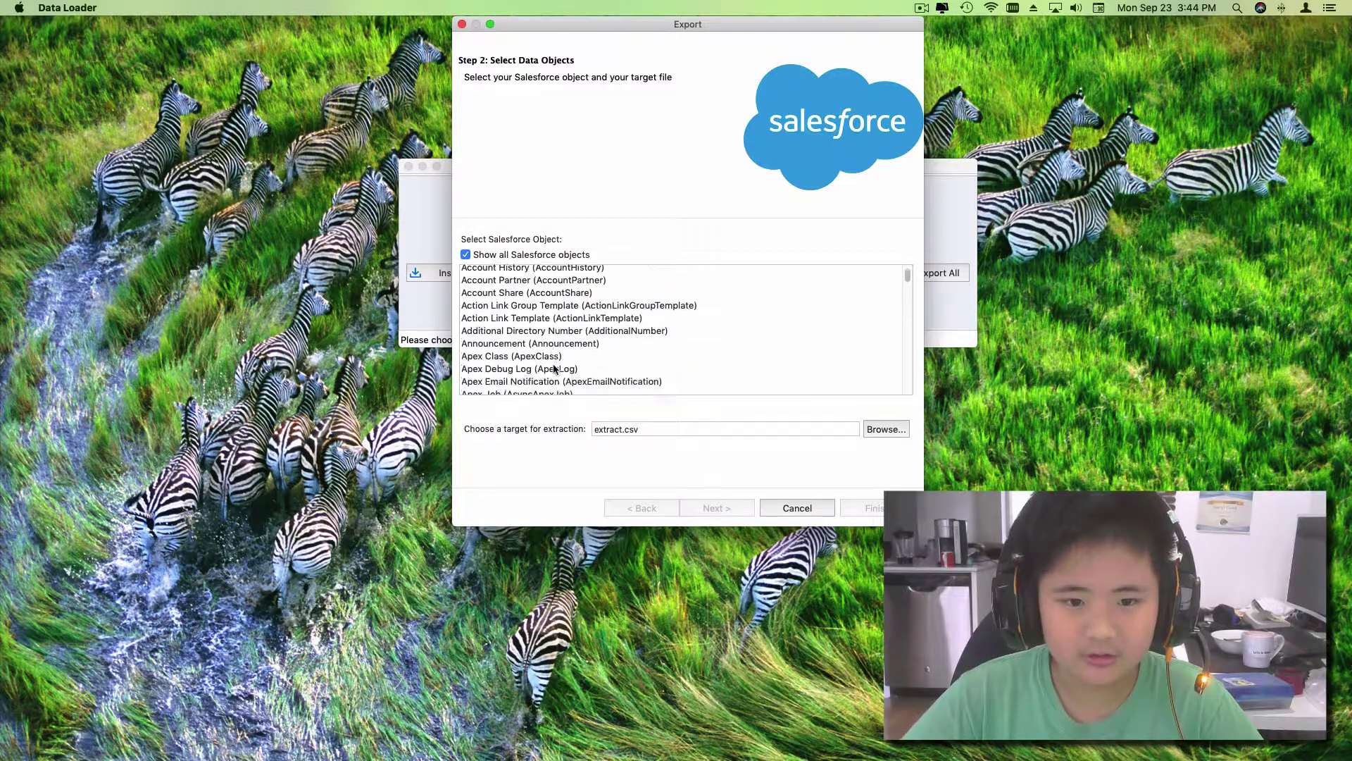
scroll(554, 369, down, 20)
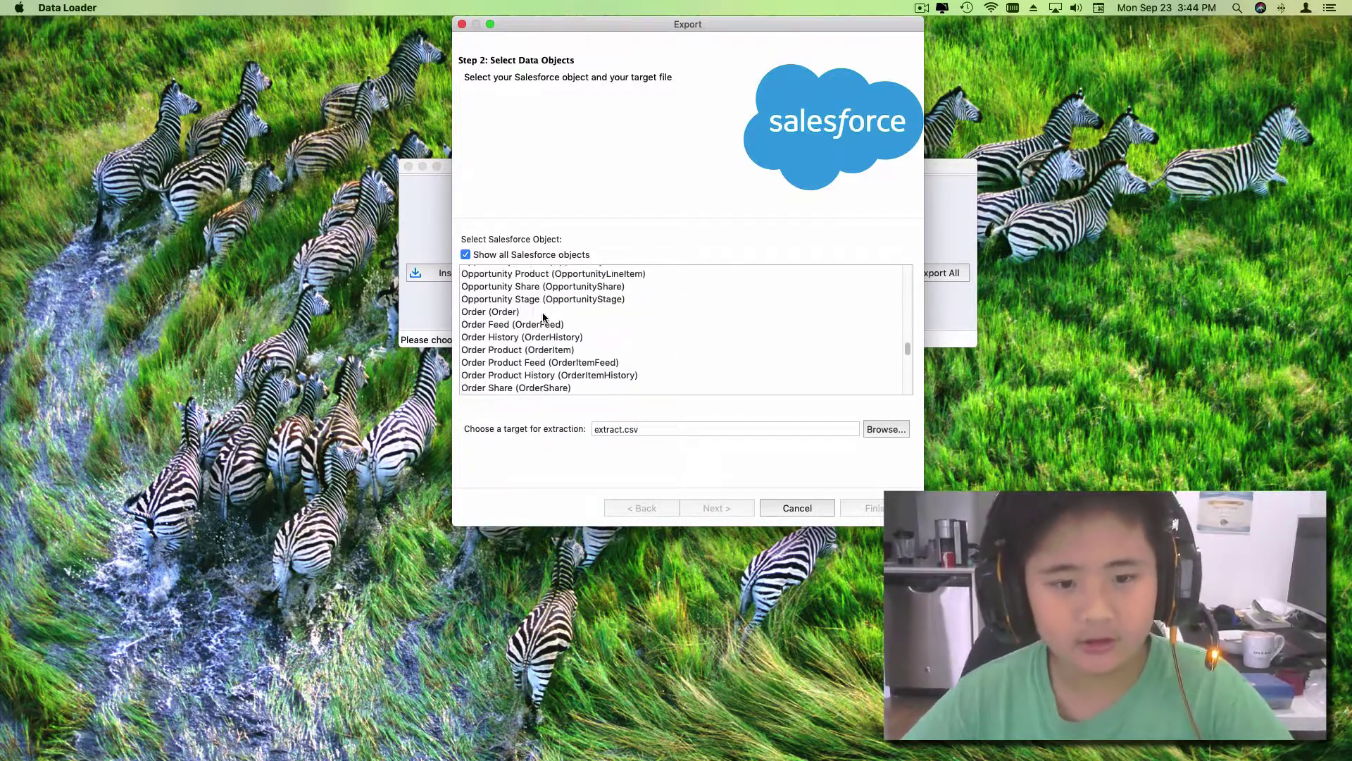
scroll(542, 317, down, 15)
scroll(513, 370, up, 3)
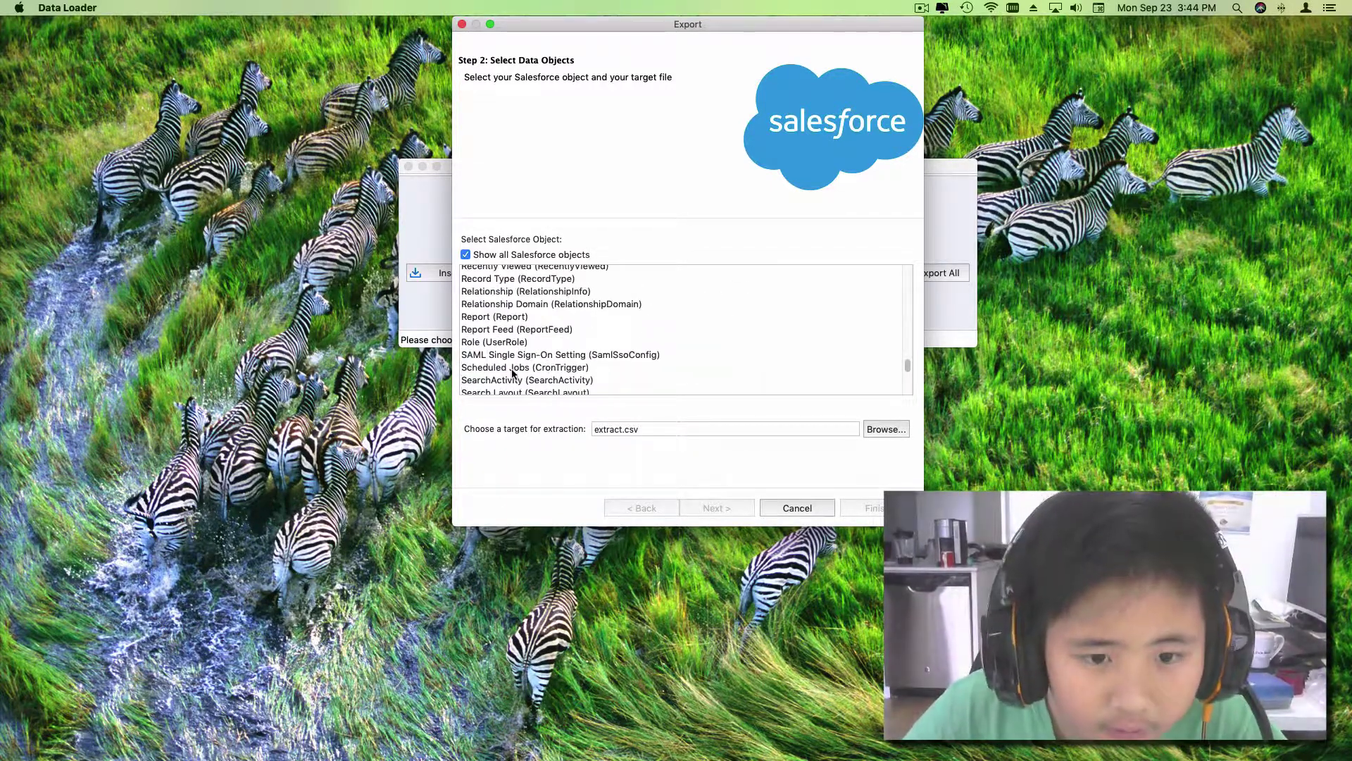
scroll(512, 372, down, 15)
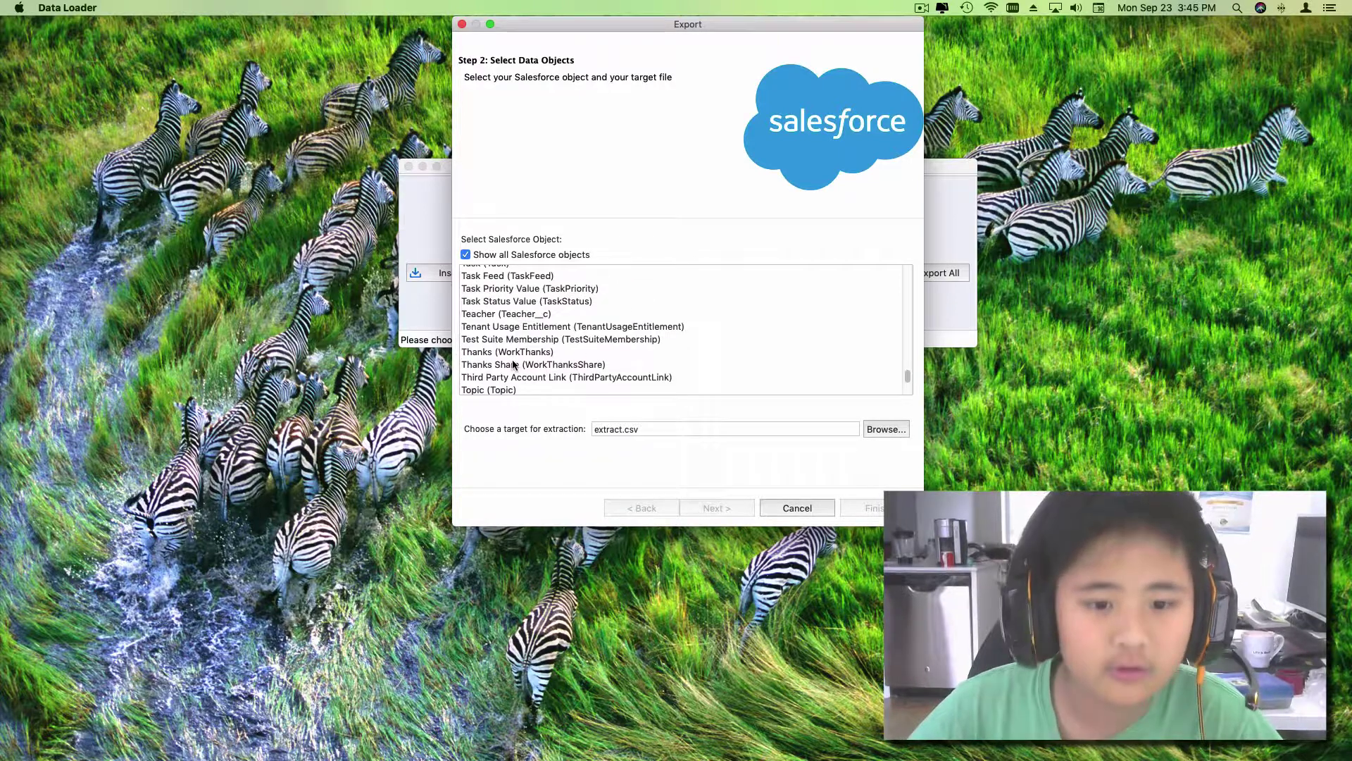
scroll(512, 366, up, 20)
scroll(504, 348, up, 3)
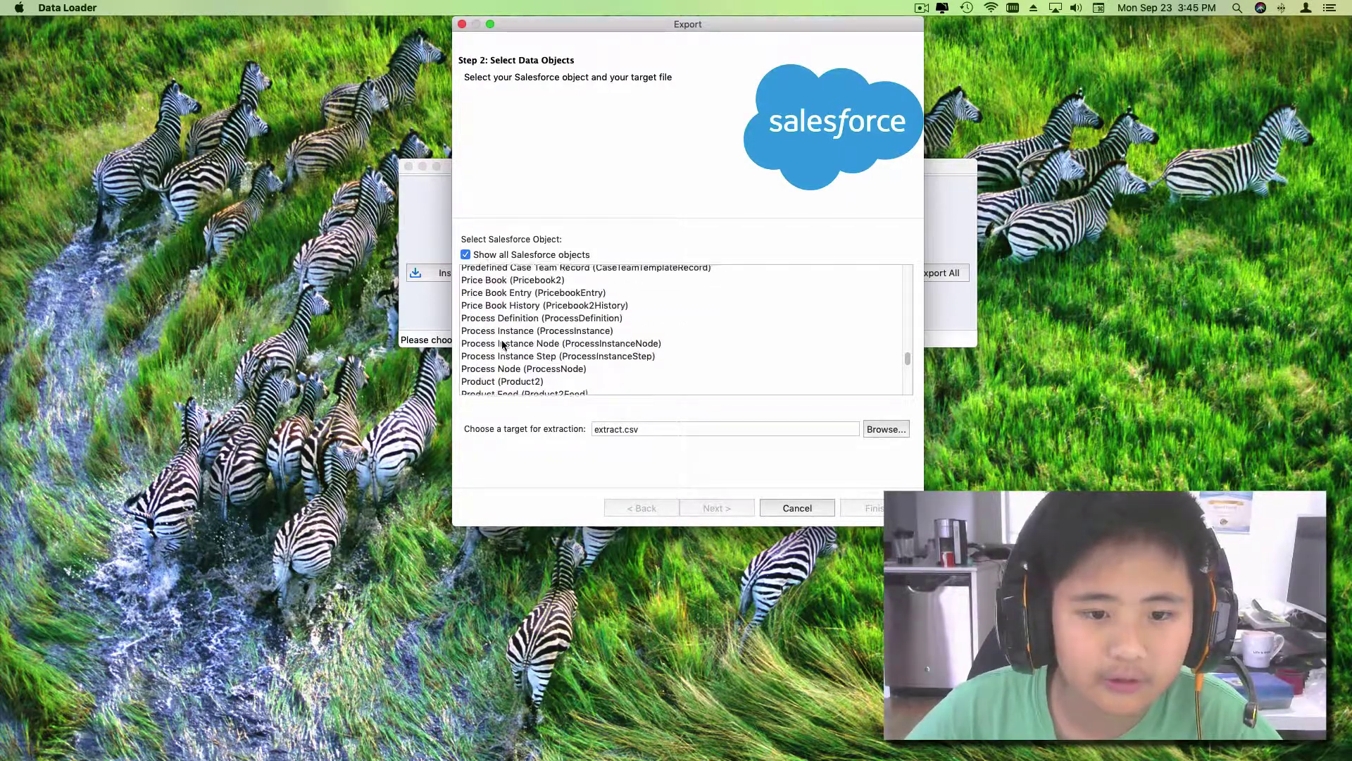
scroll(503, 343, up, 6)
scroll(496, 310, down, 3)
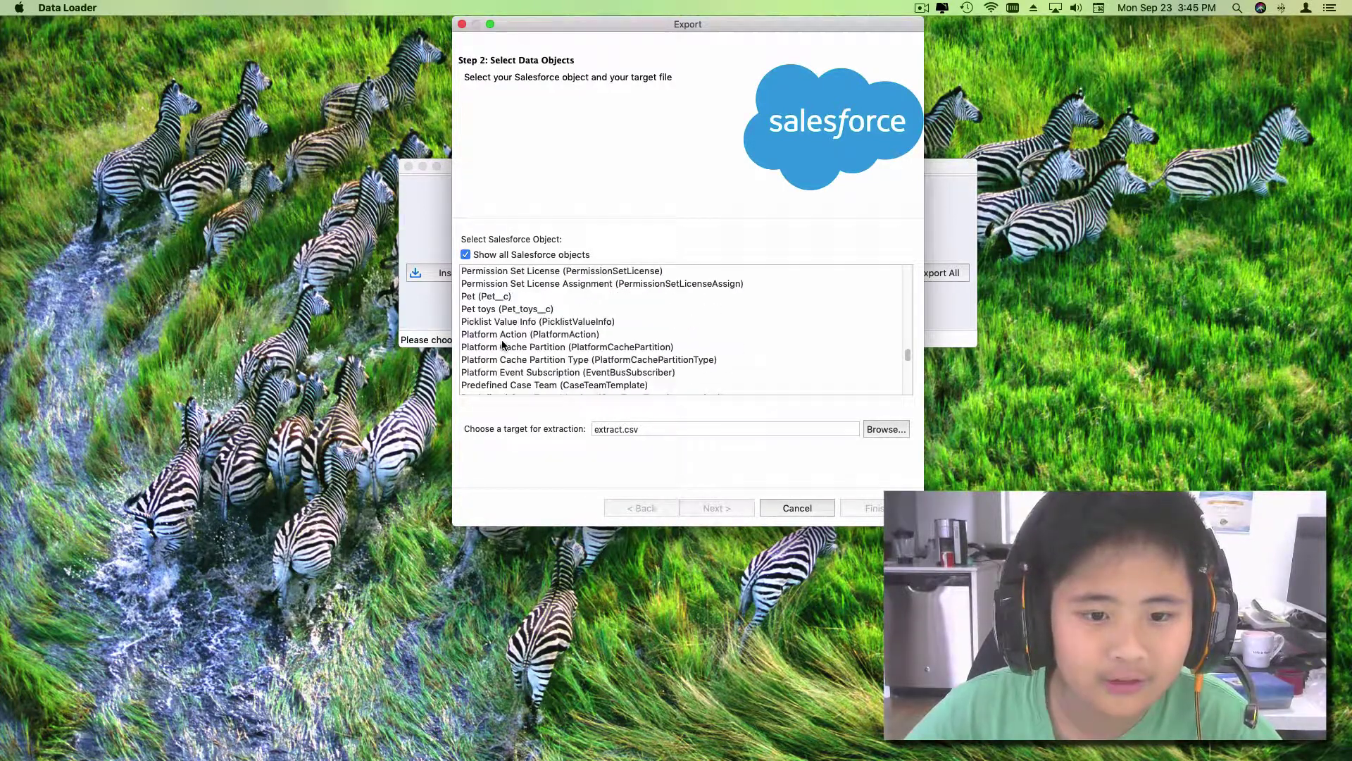
click(494, 298)
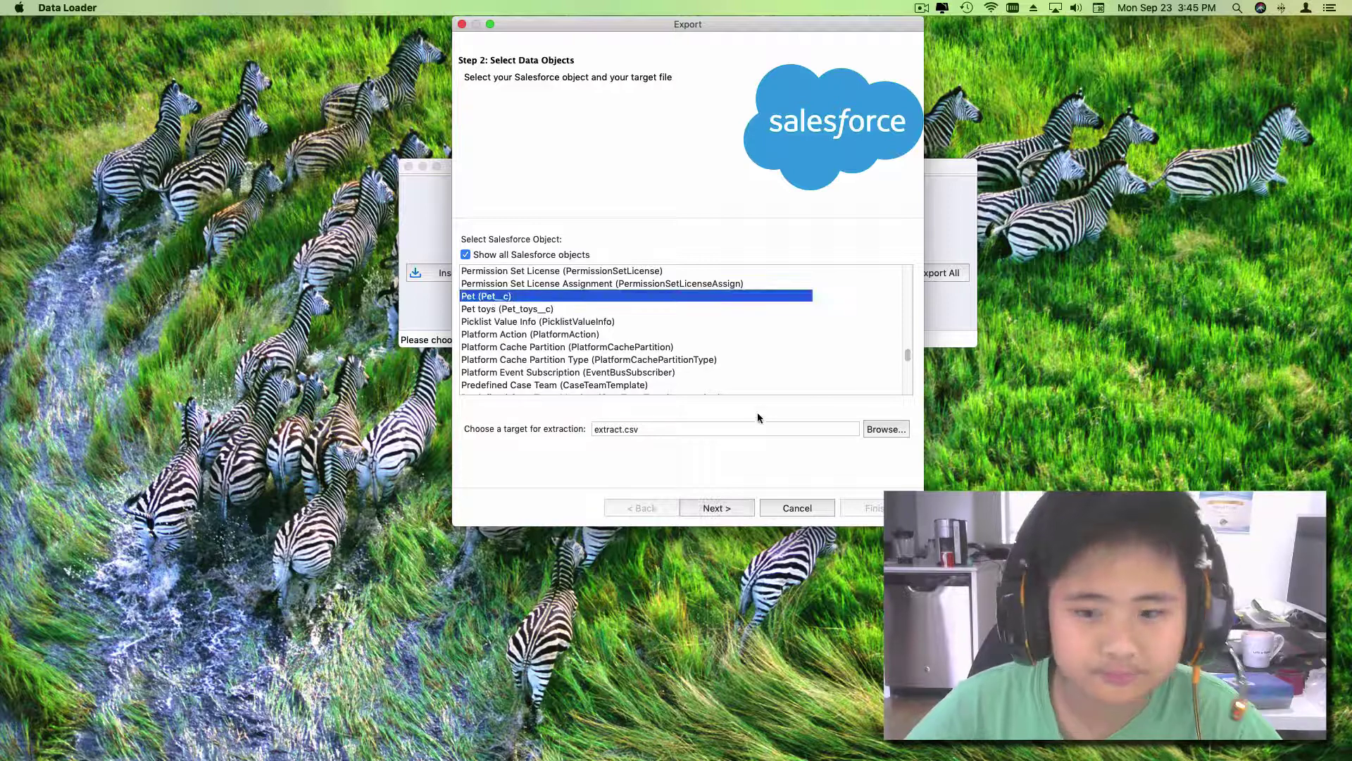
Step: Rename the target file from extract.csv to PetExport.csv in SOWN VIDEOS, then close the wizard
click(874, 430)
click(656, 152)
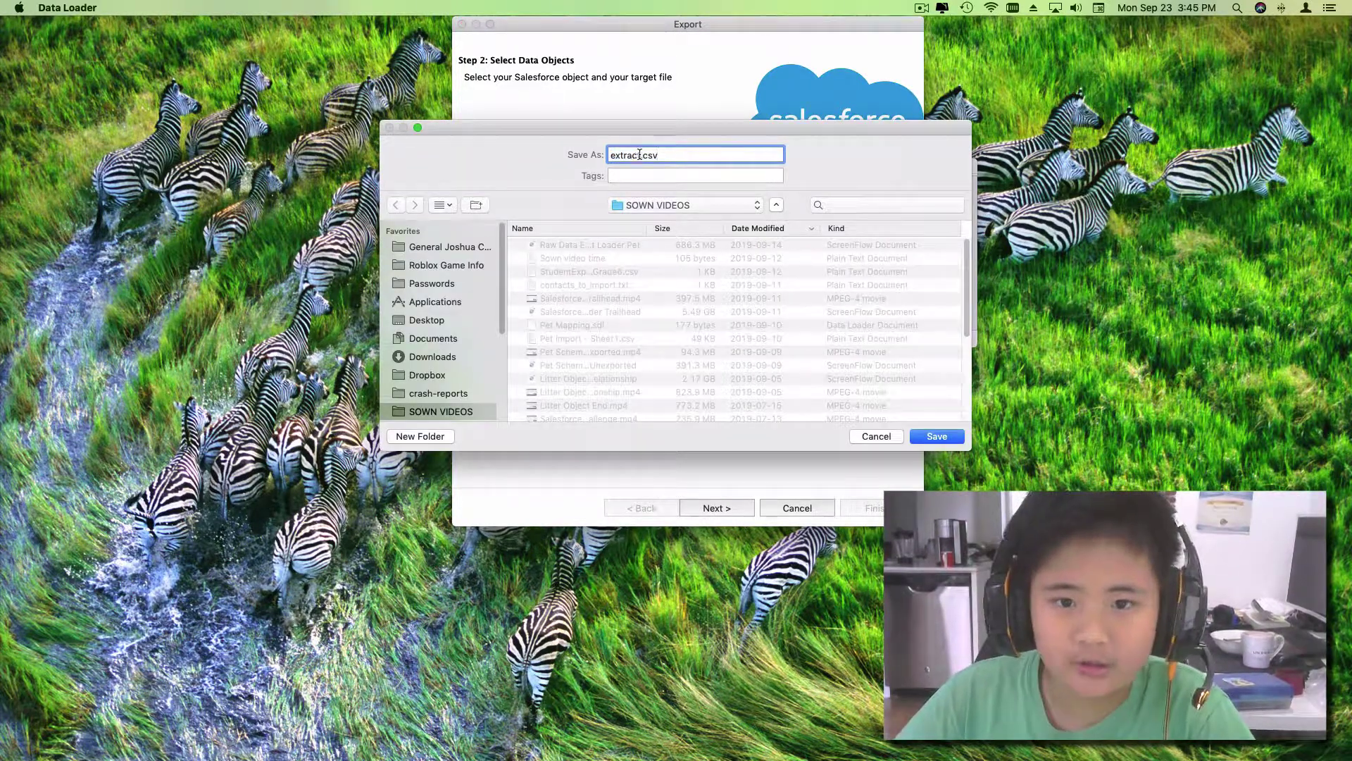
drag(636, 155, 596, 147)
text(PetE)
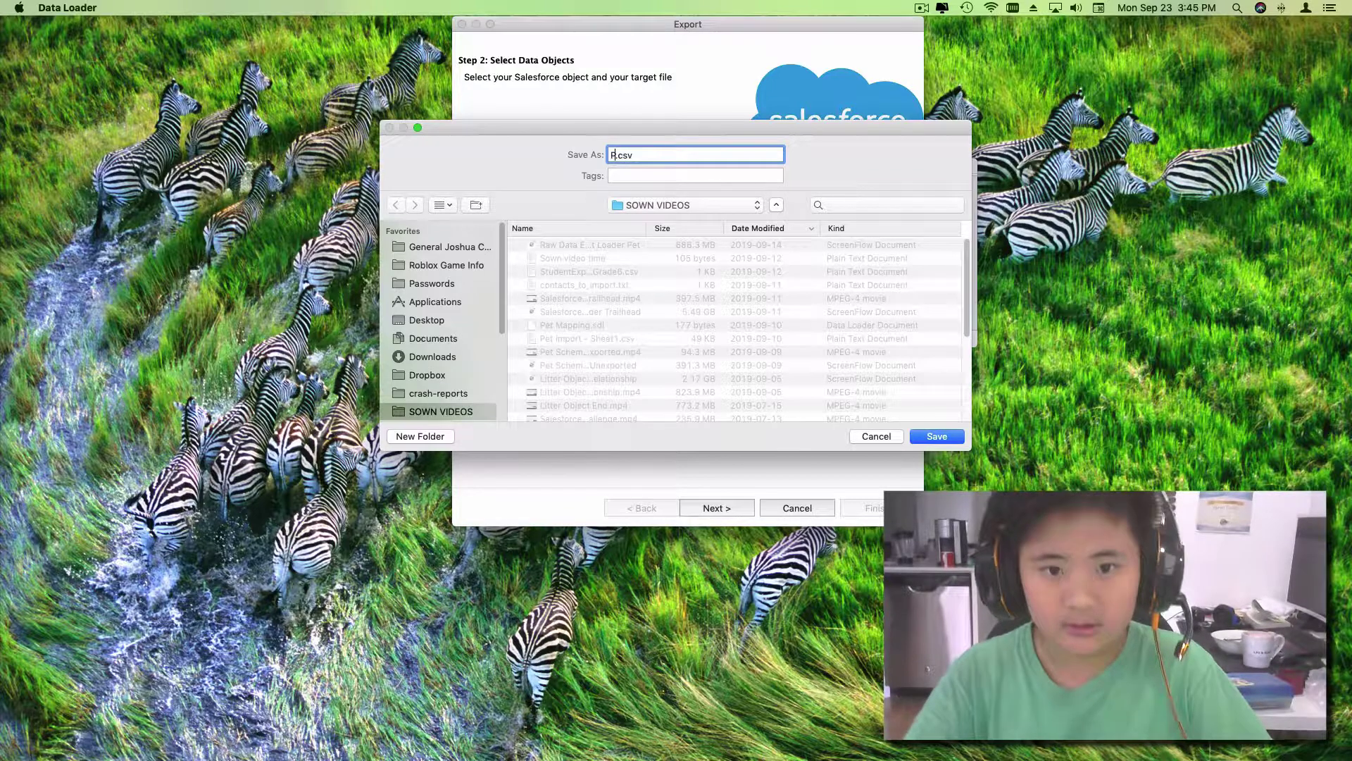
text(xport-)
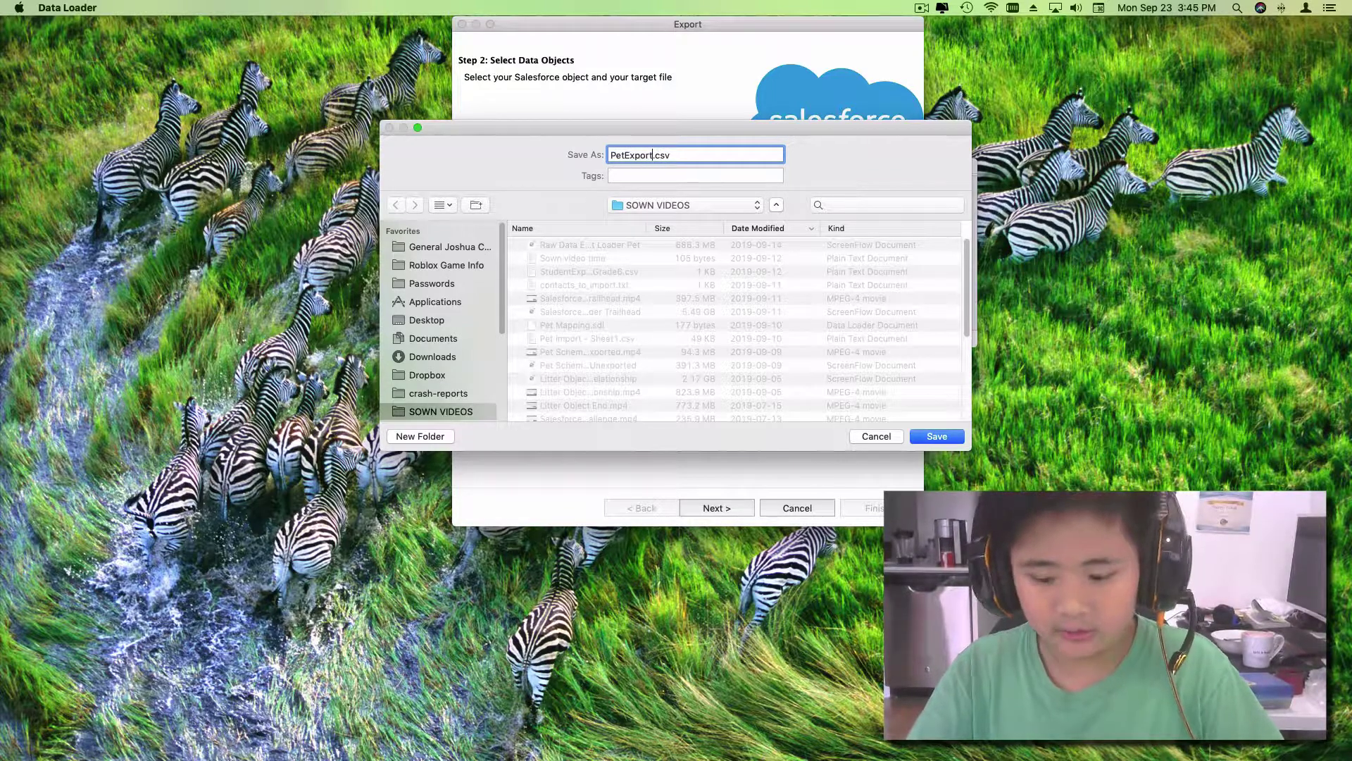
key(BackSpace)
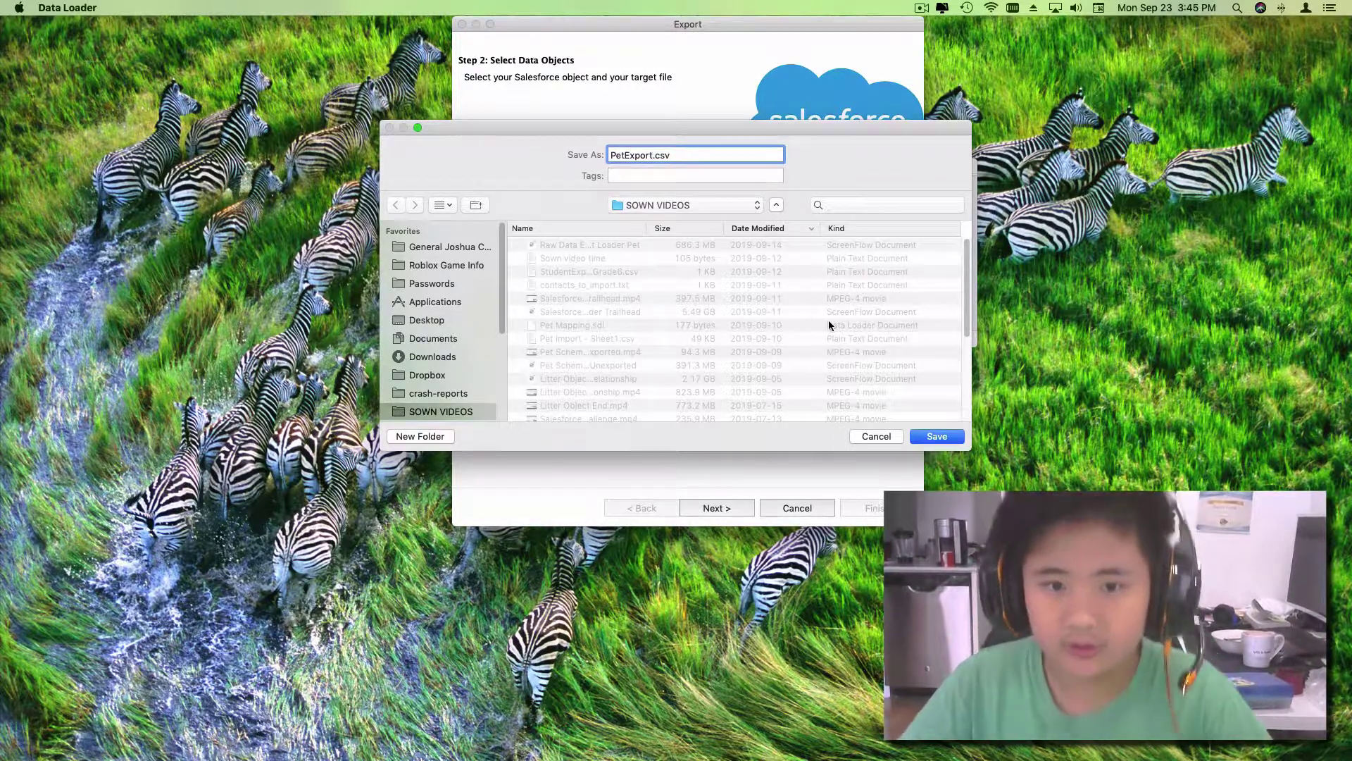
click(951, 436)
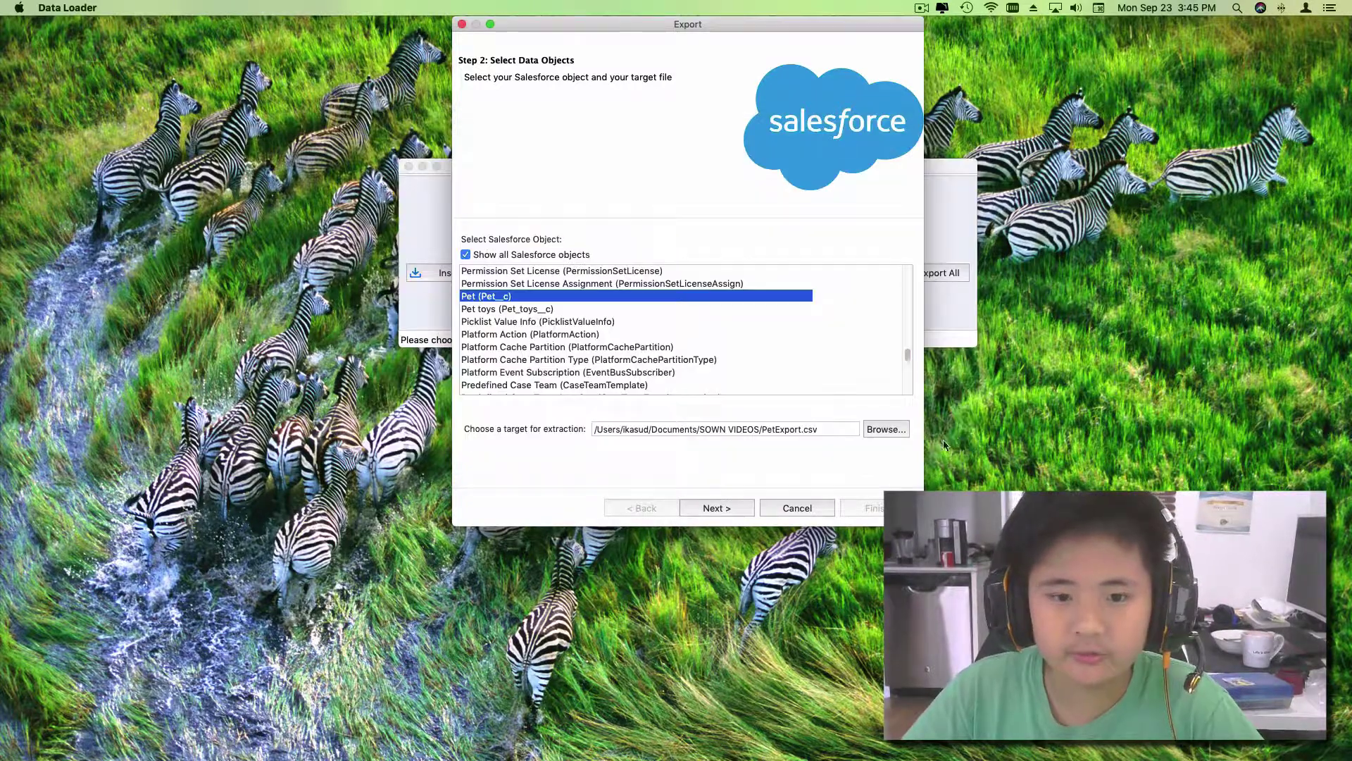
click(812, 509)
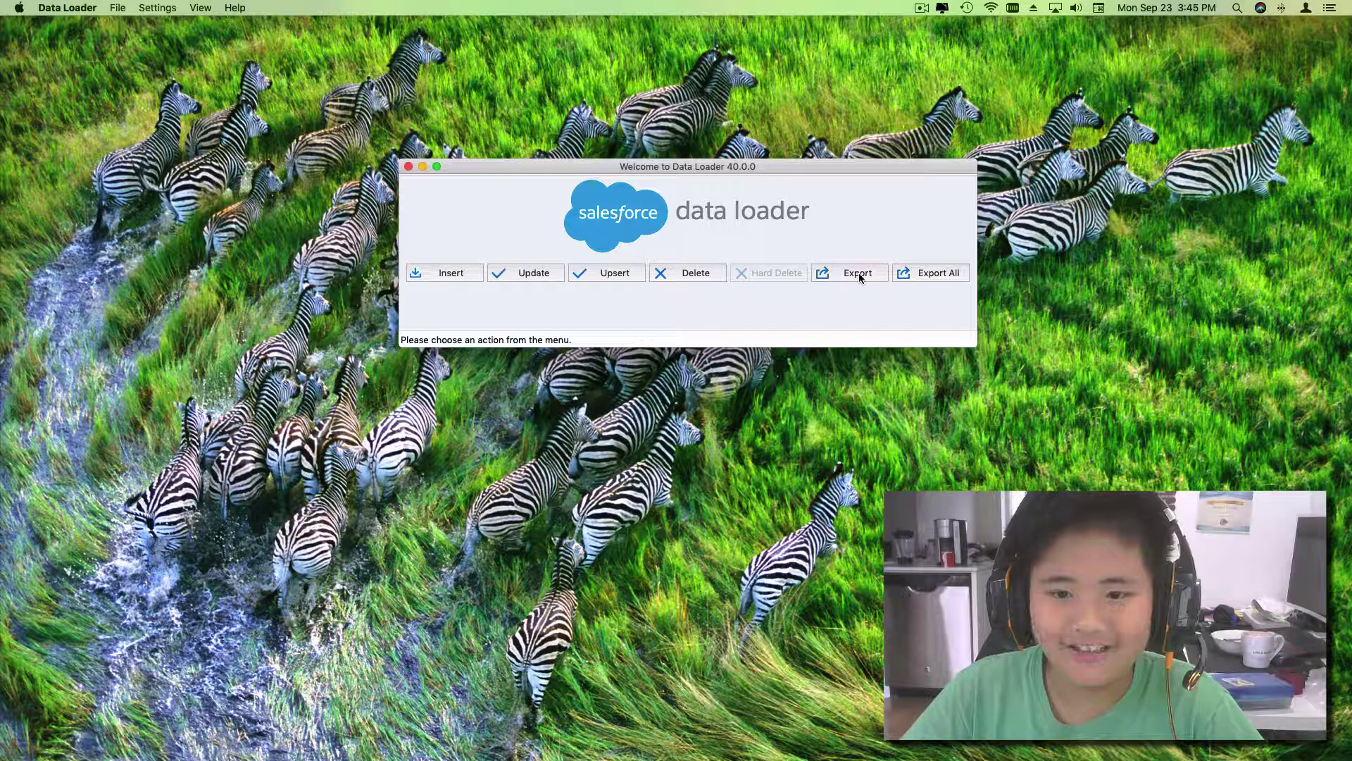
click(919, 8)
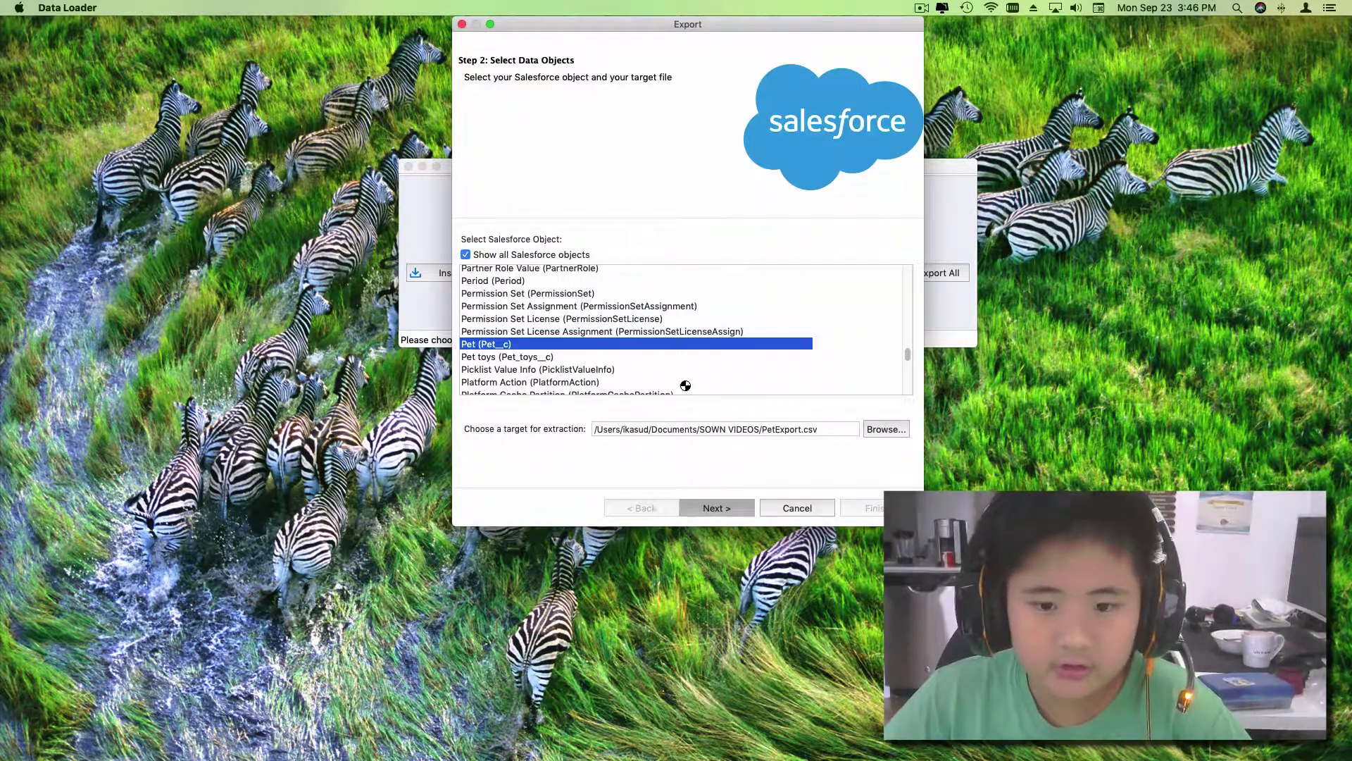
Step: Move to the query step and add Owner__c to the exported fields, leaving OwnerId unticked
click(726, 510)
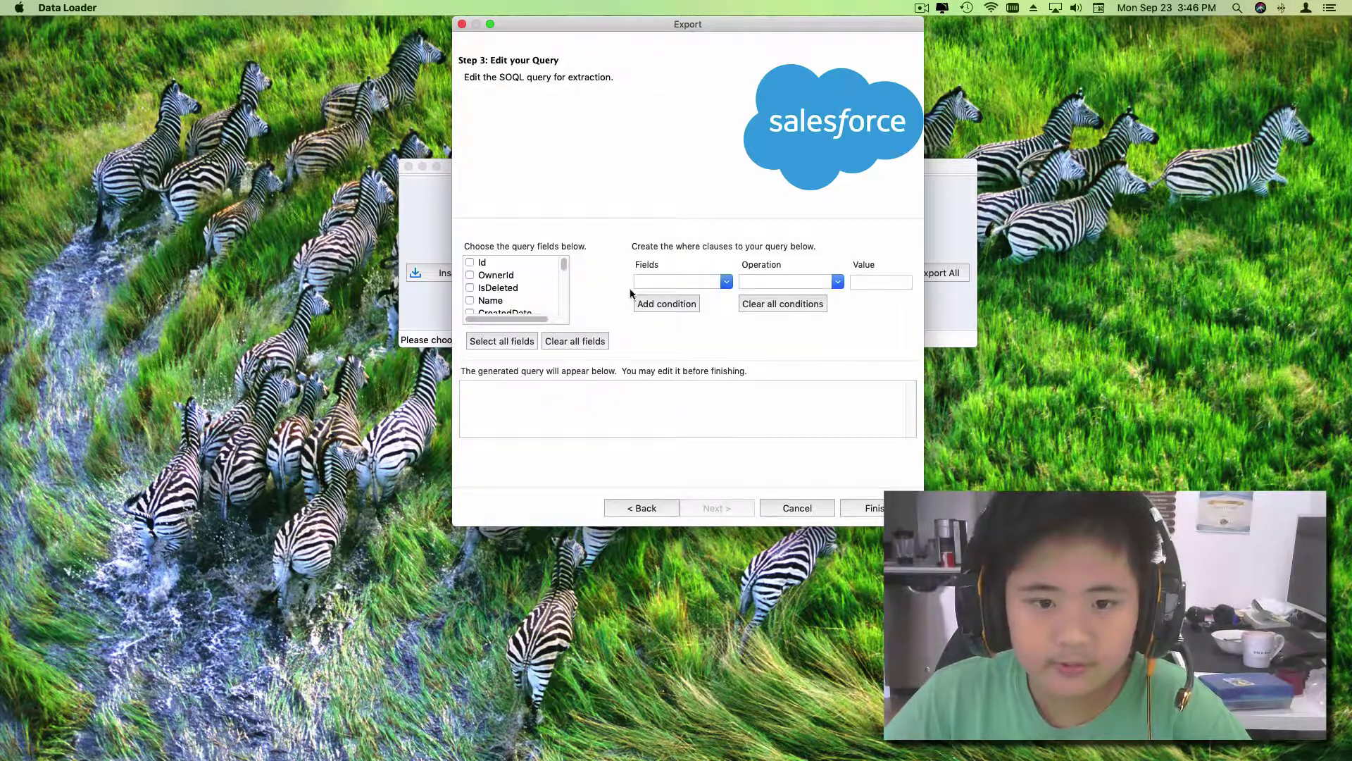
scroll(497, 285, down, 5)
scroll(514, 281, up, 5)
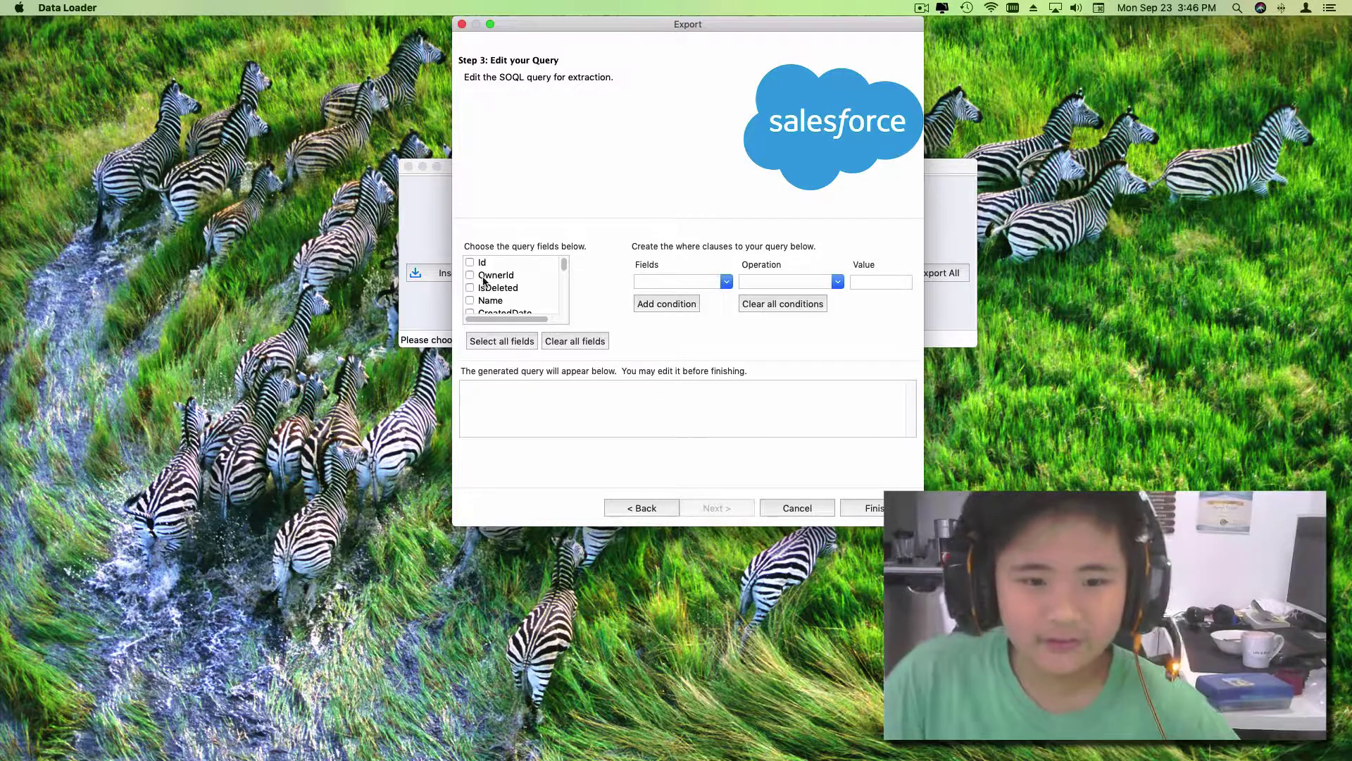
scroll(485, 284, down, 1)
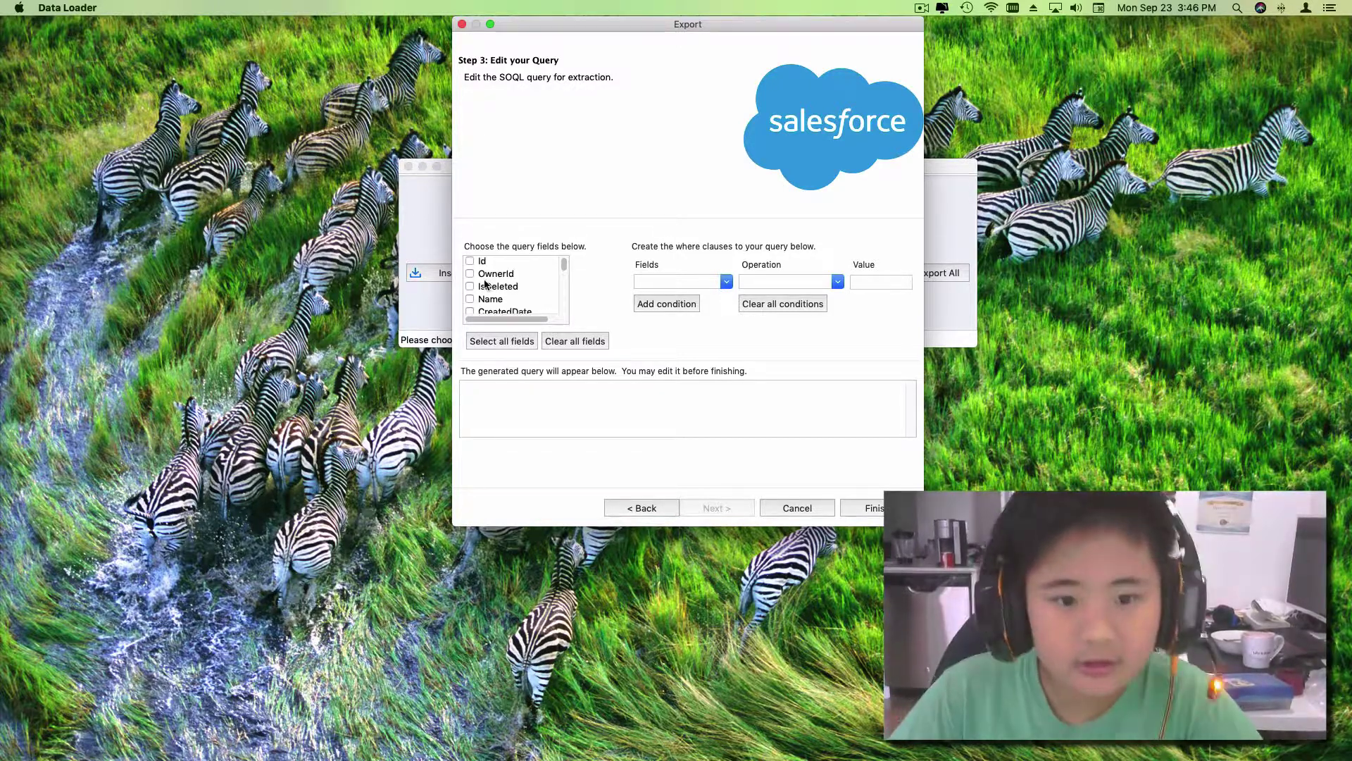
click(470, 274)
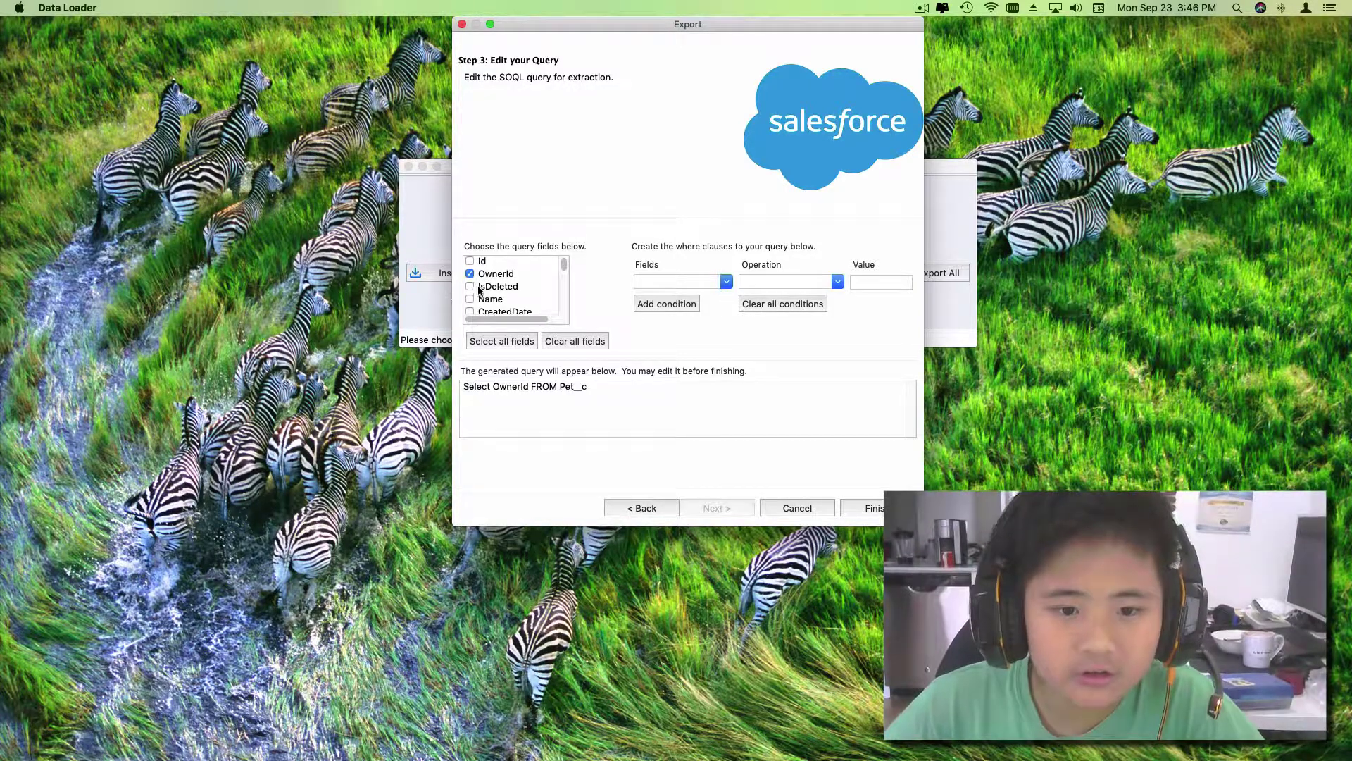
scroll(478, 289, down, 1)
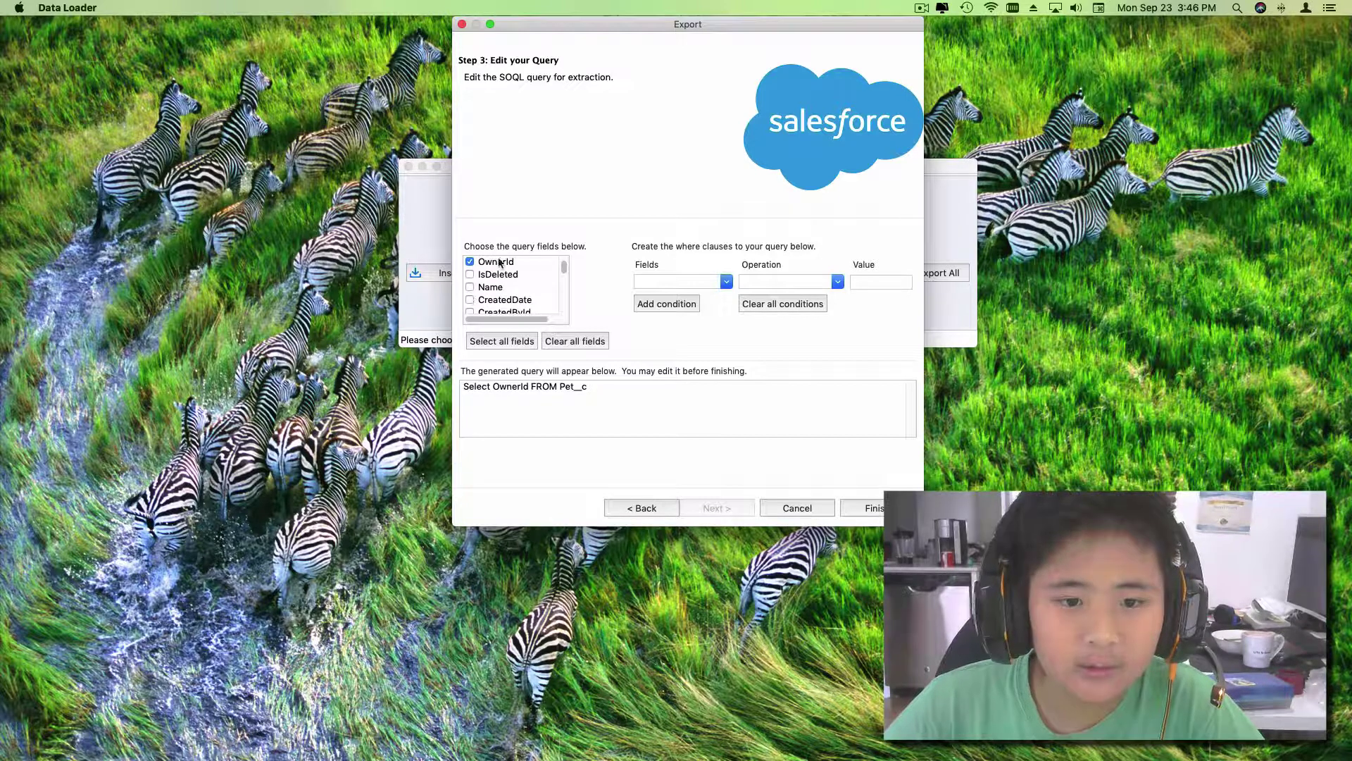
scroll(499, 263, up, 1)
click(468, 275)
scroll(486, 282, down, 3)
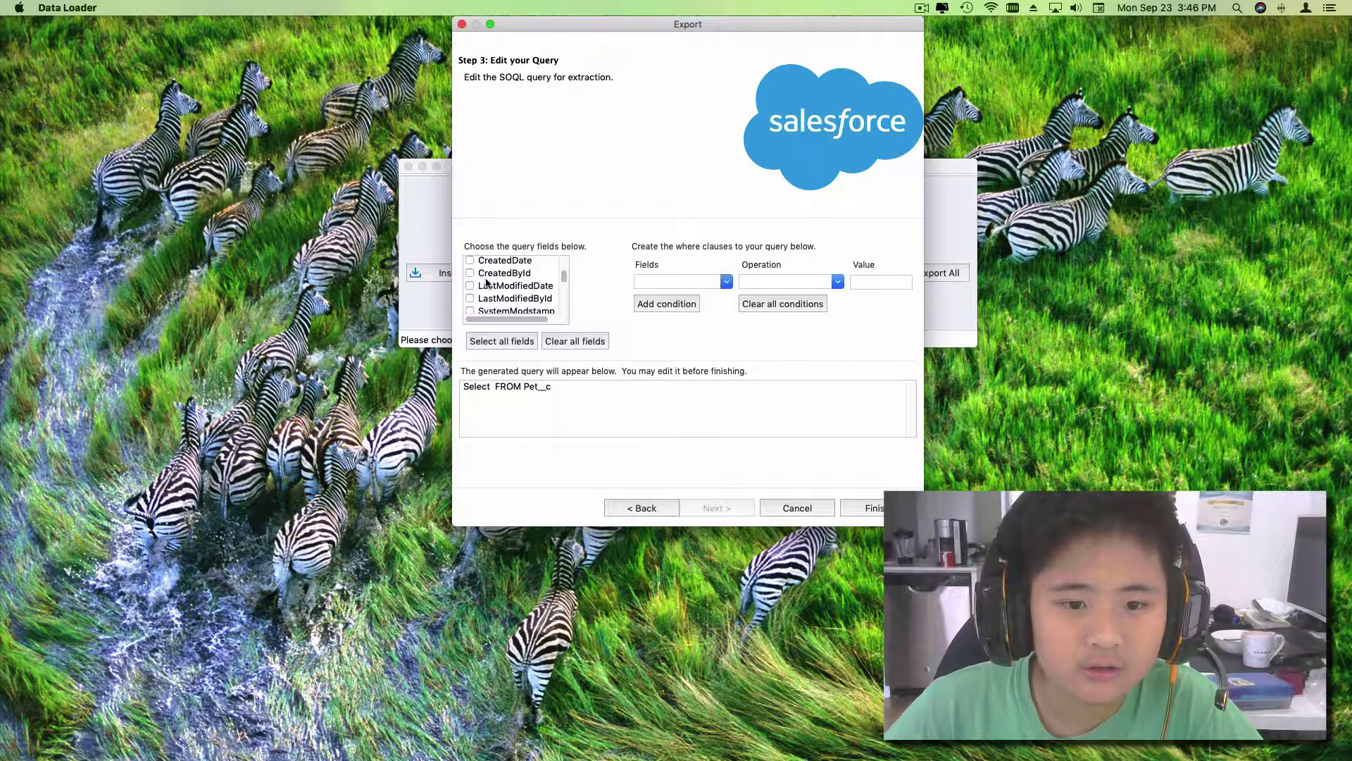
scroll(486, 282, down, 3)
click(469, 274)
scroll(495, 280, up, 1)
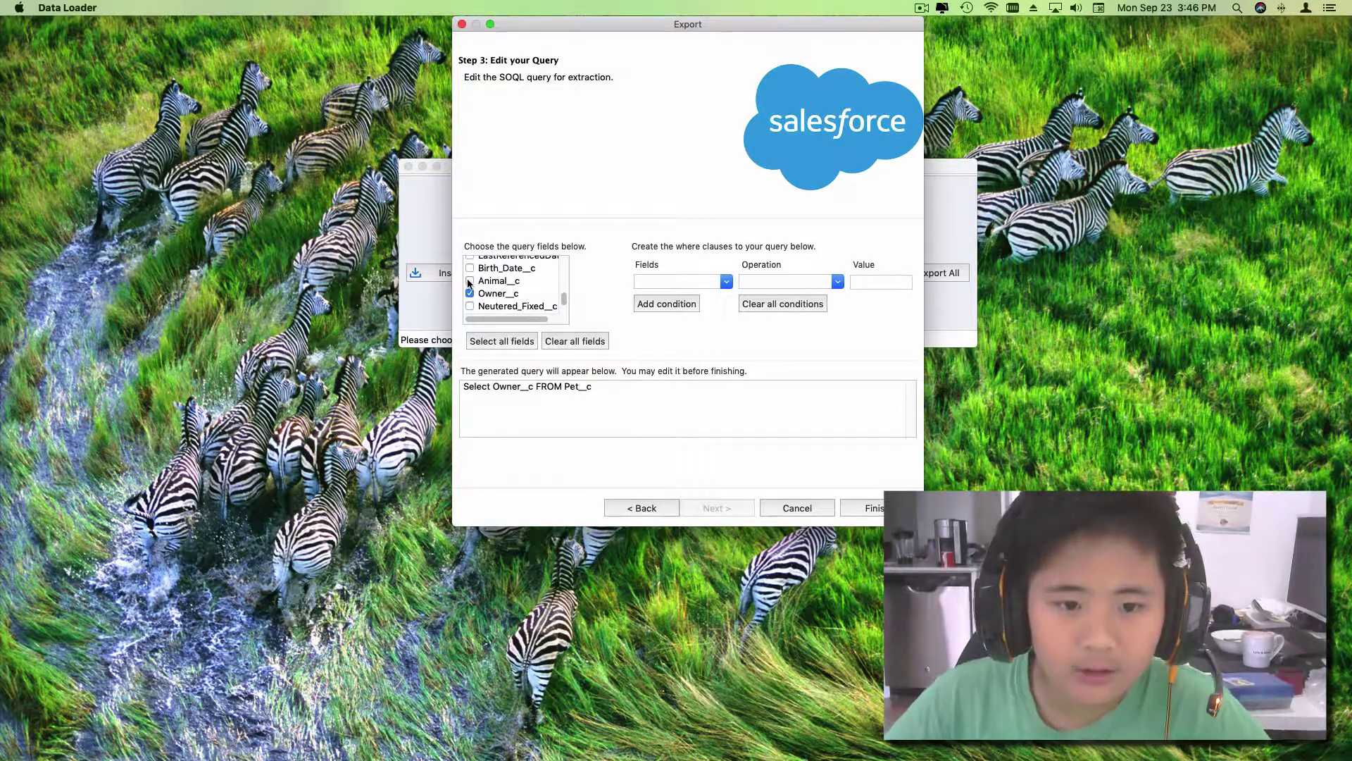
Step: Add Animal__c to the exported fields
click(469, 281)
scroll(472, 289, up, 1)
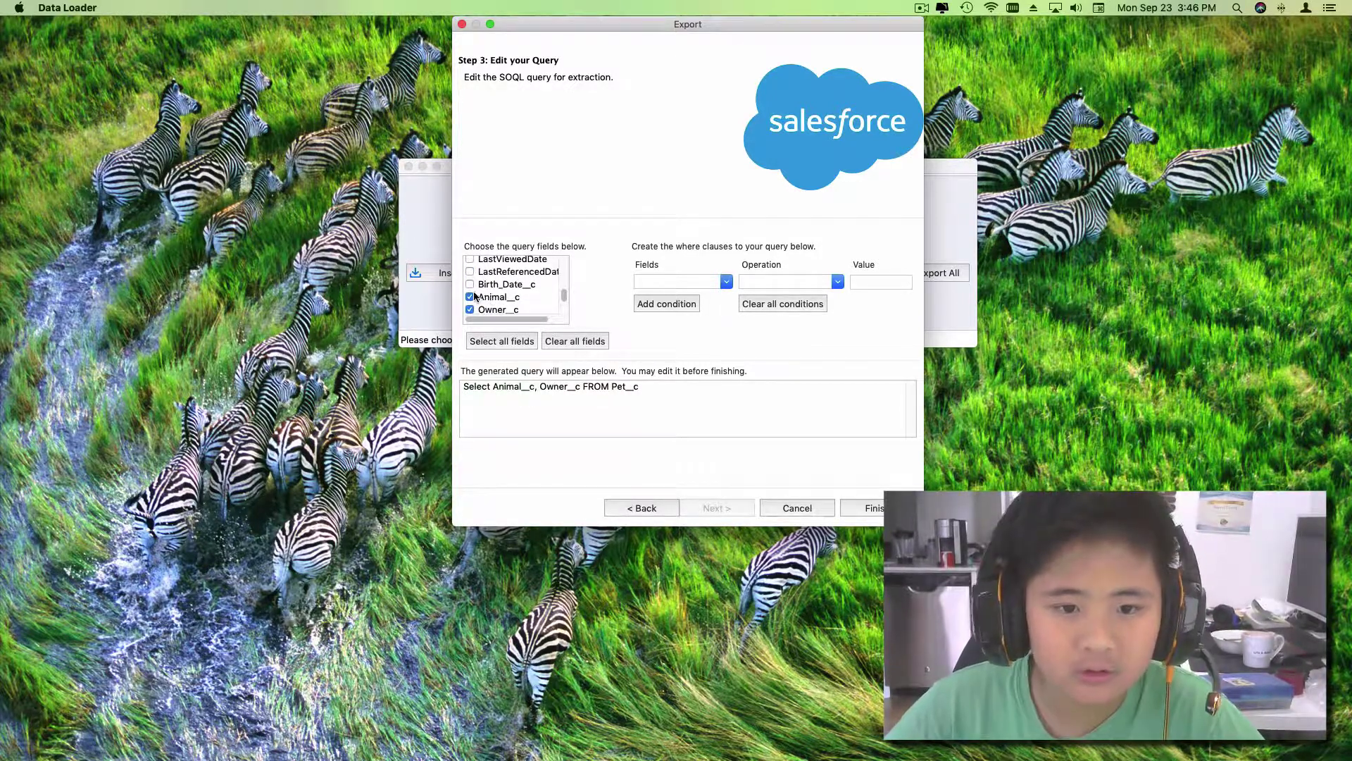
click(473, 296)
scroll(510, 310, down, 1)
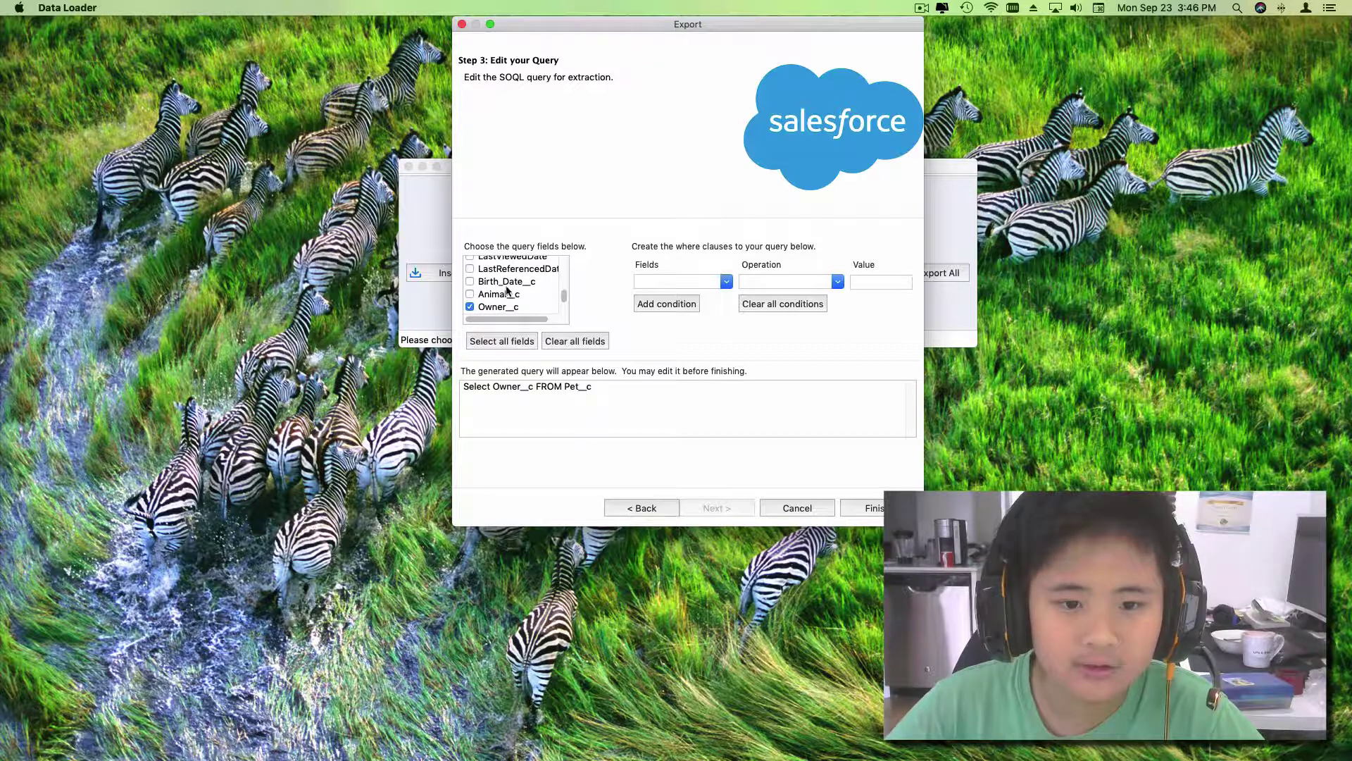
click(470, 295)
Step: Tick Neutered_Fixed__c and Registered__c so they join the SOQL query
scroll(497, 294, up, 2)
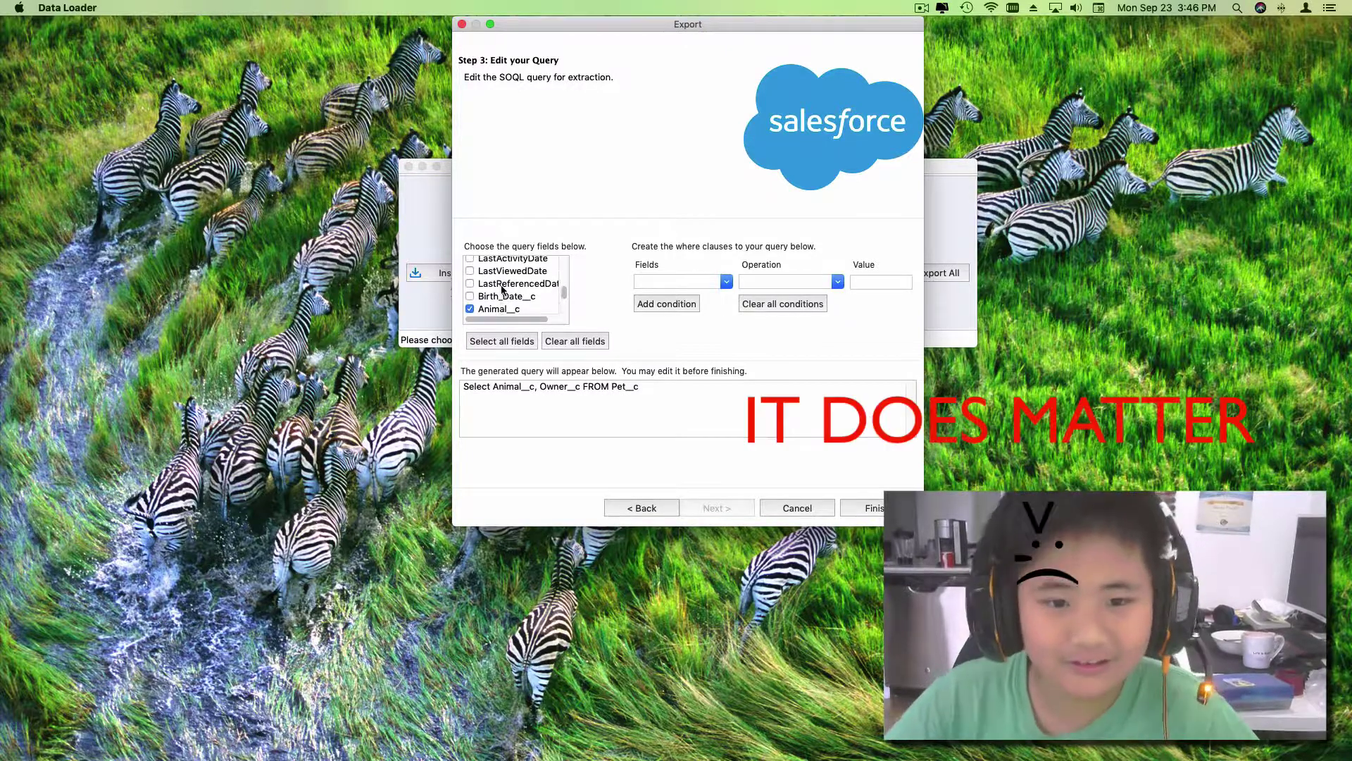
scroll(465, 299, down, 2)
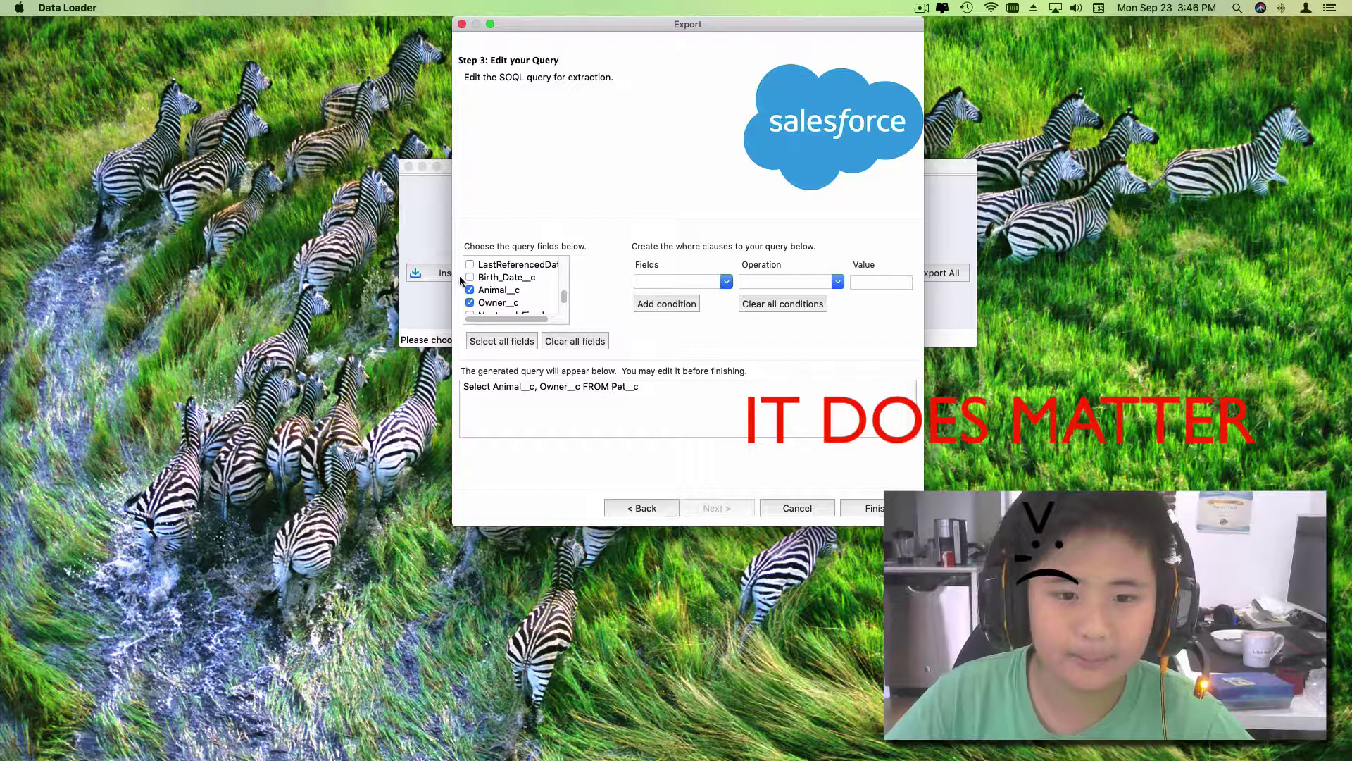
scroll(479, 293, down, 2)
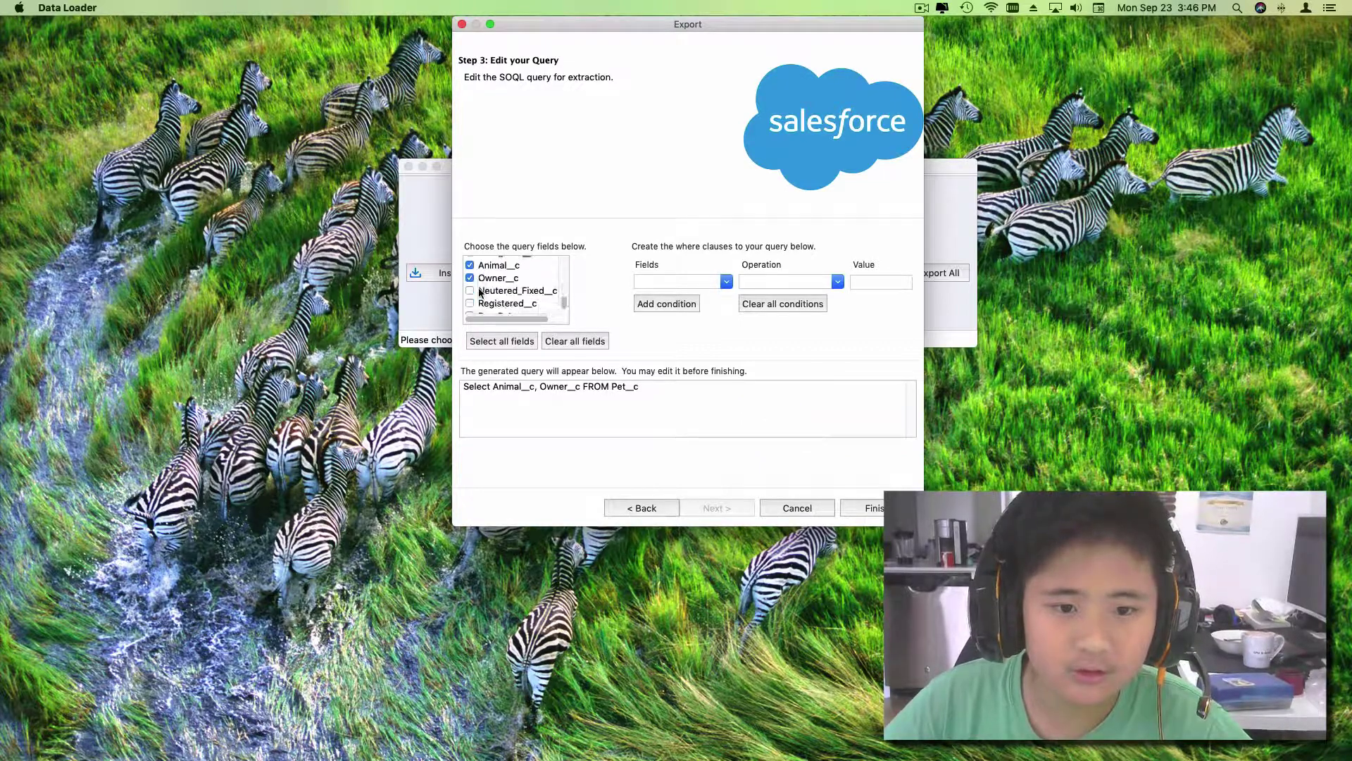
click(471, 291)
scroll(482, 302, down, 1)
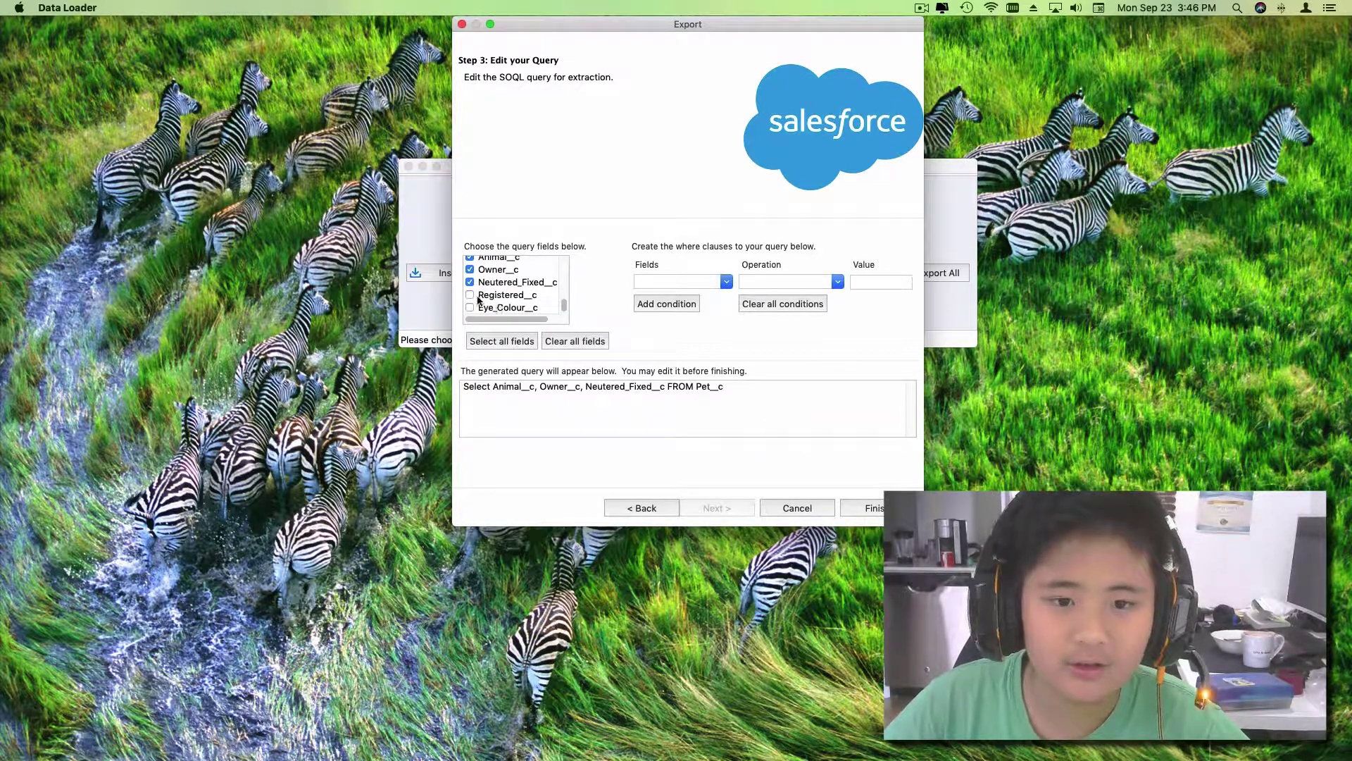
click(470, 296)
scroll(482, 299, up, 2)
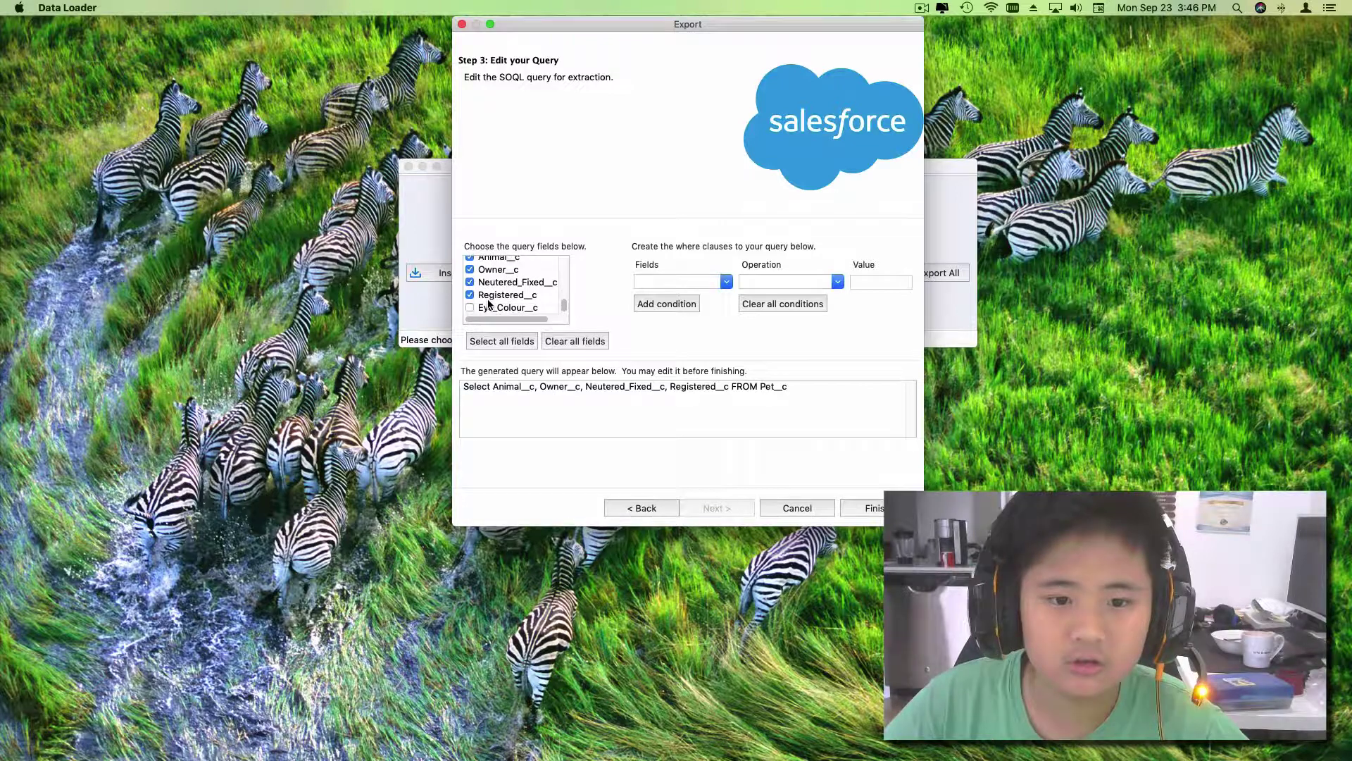
scroll(488, 303, up, 4)
scroll(488, 302, down, 5)
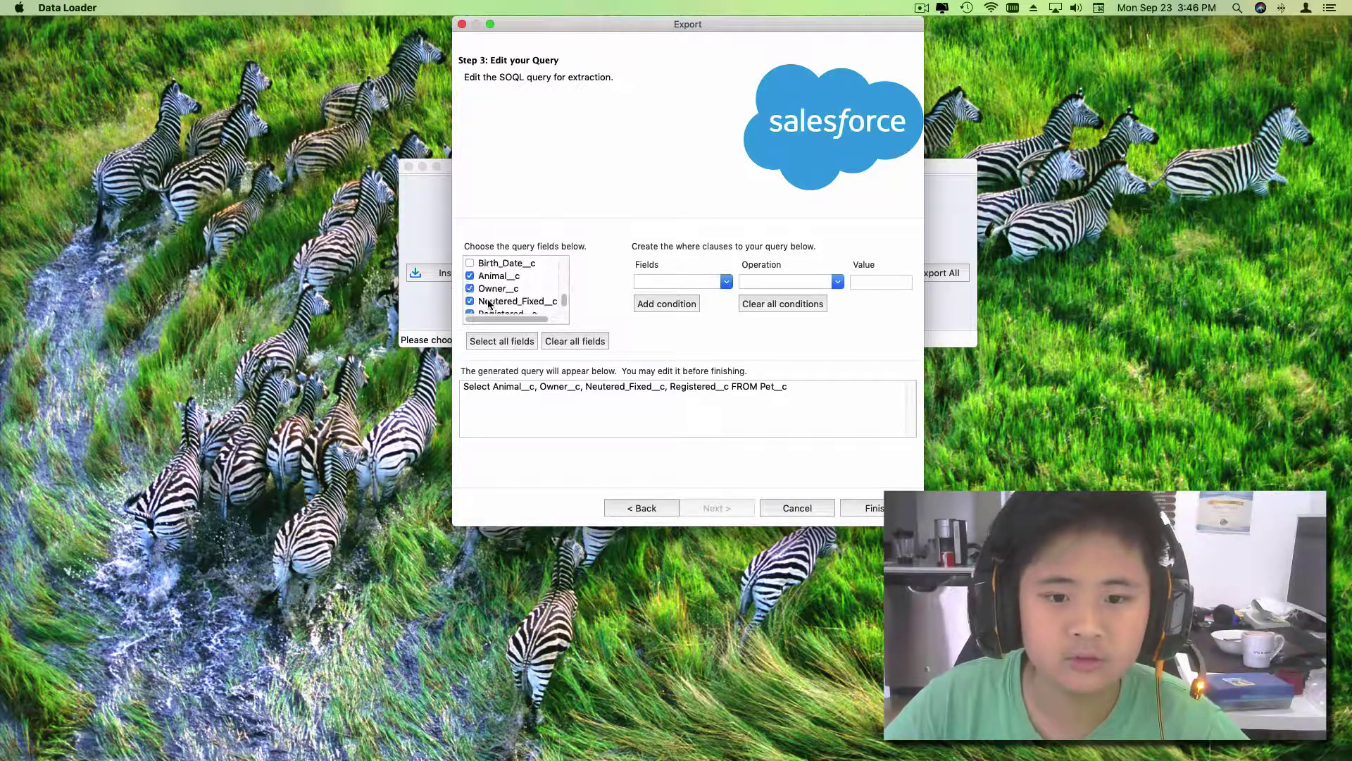
Step: Enter Neutered/Fixed as the filter field, correcting the misspelled name
click(694, 281)
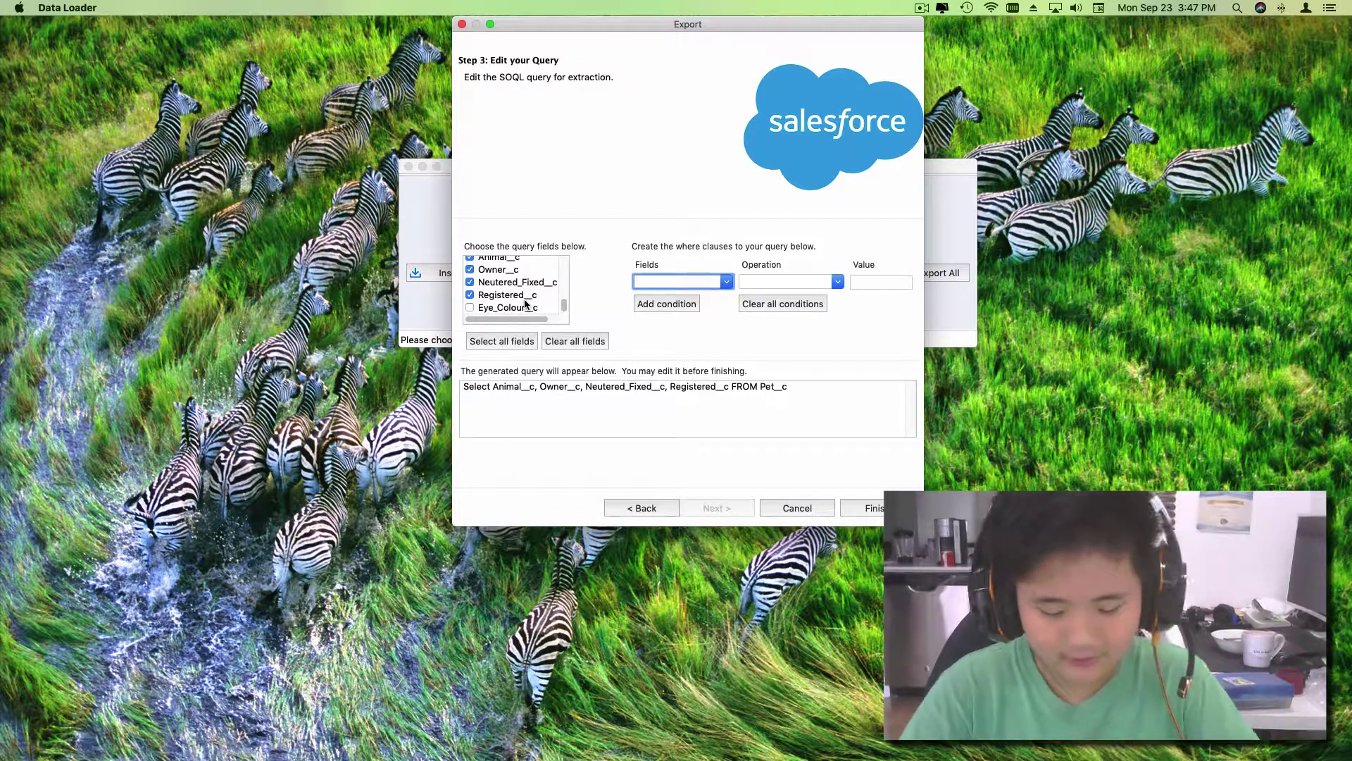
text(Nutered/)
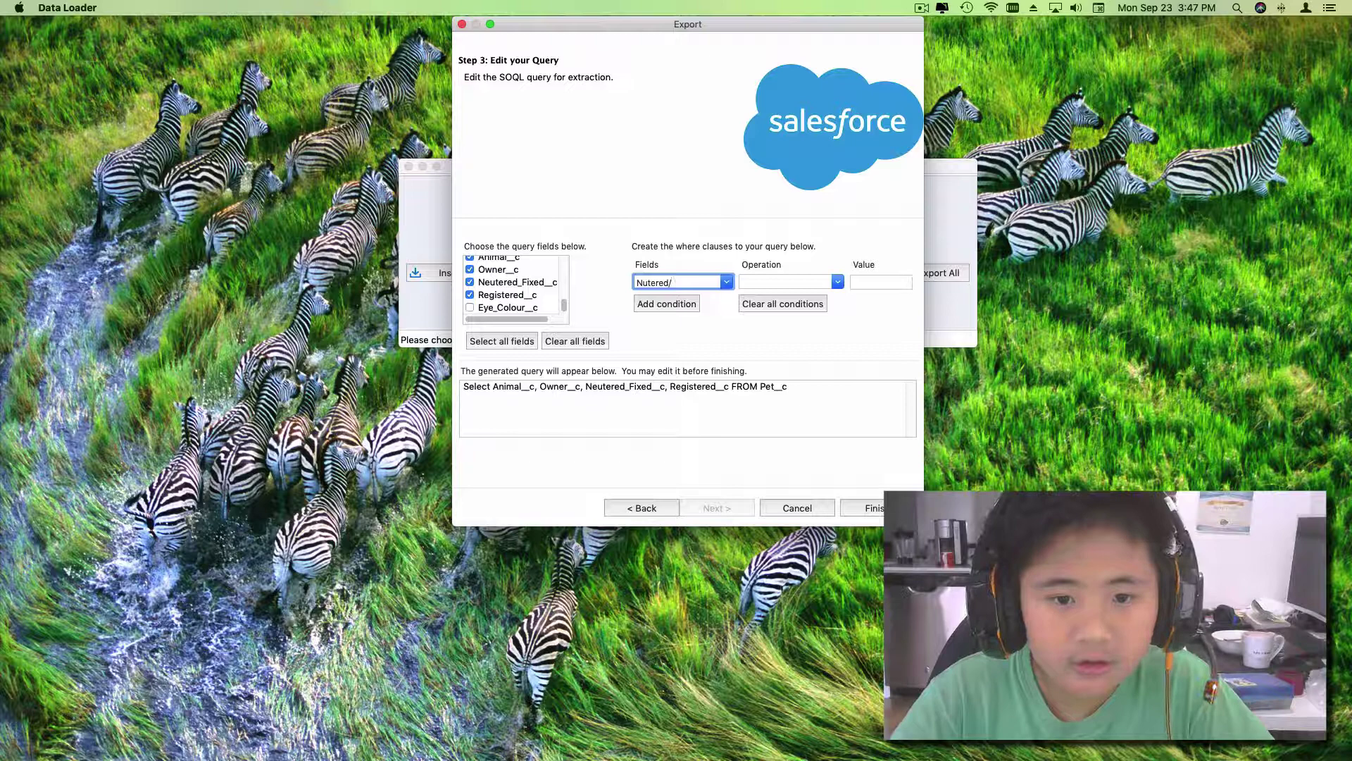
text(Fixed)
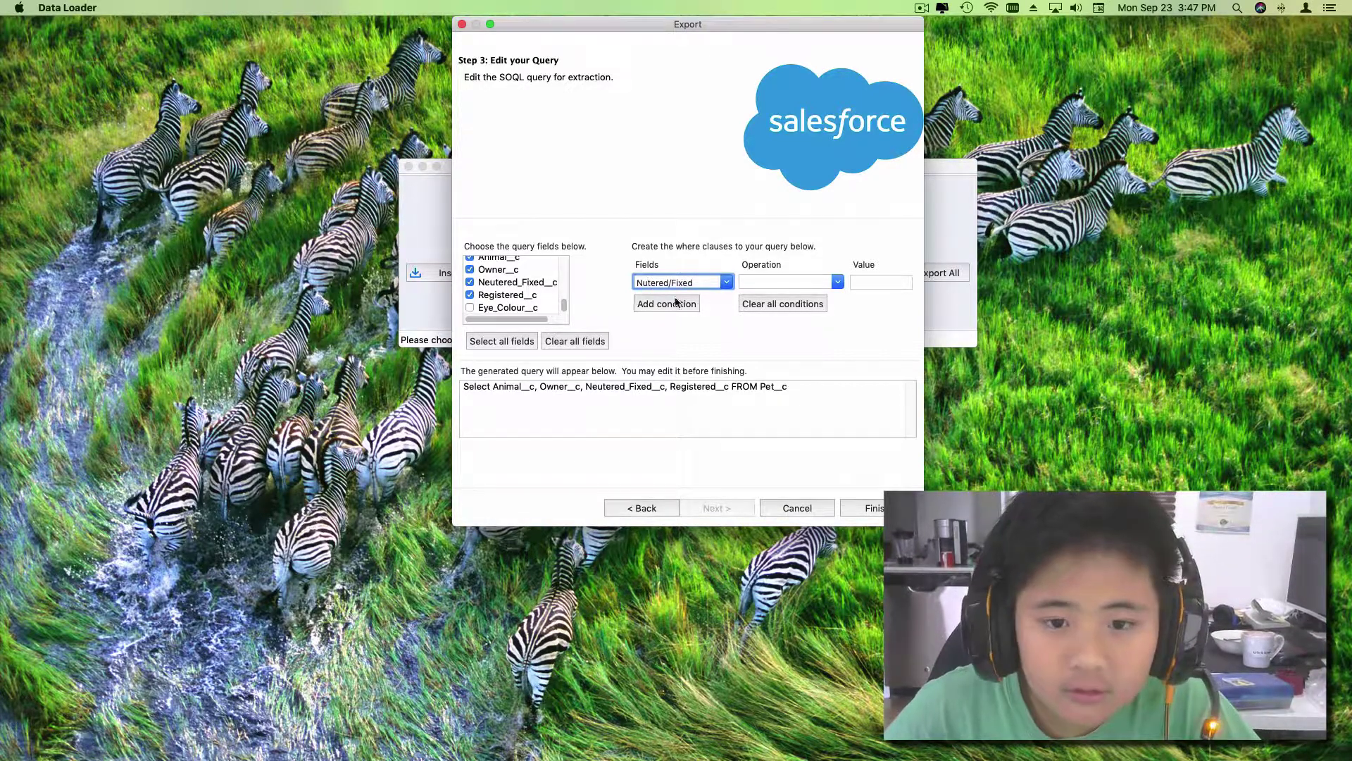
click(643, 282)
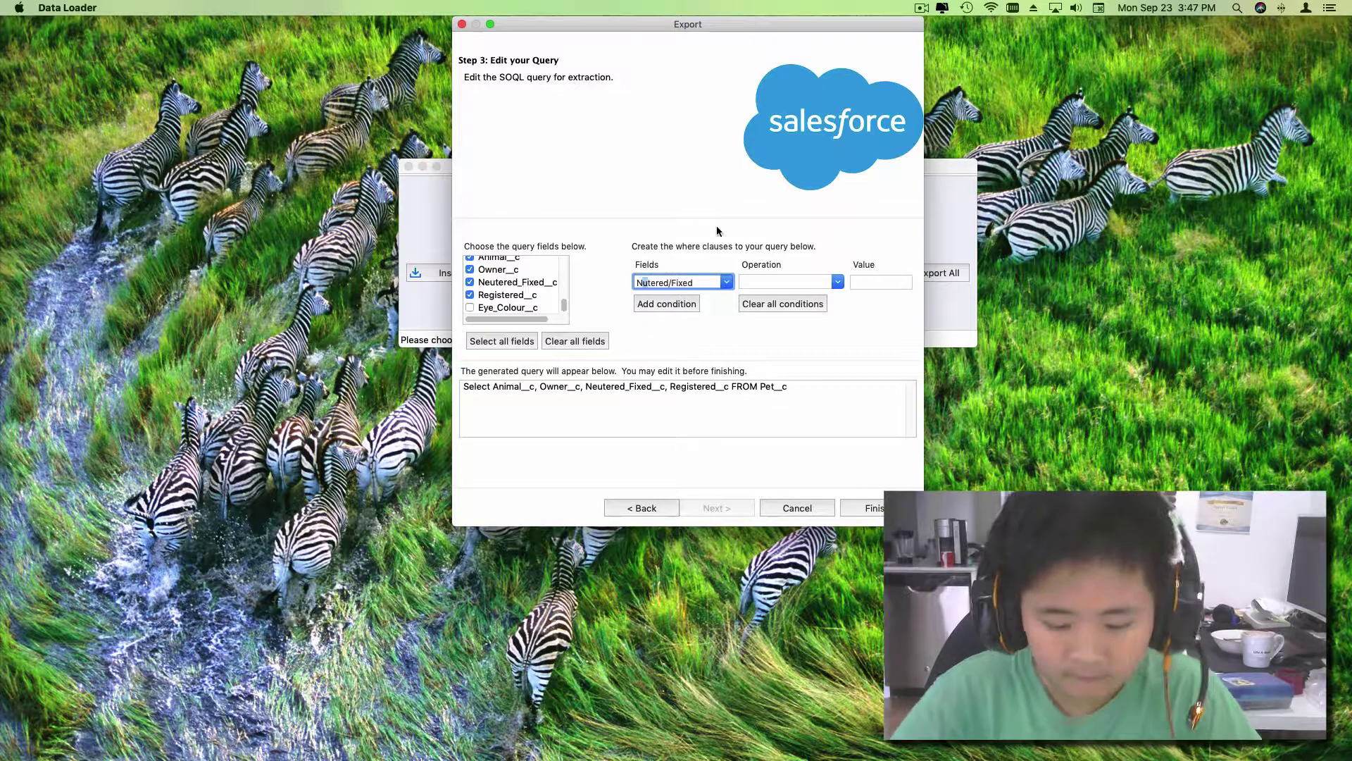
text(e)
click(822, 283)
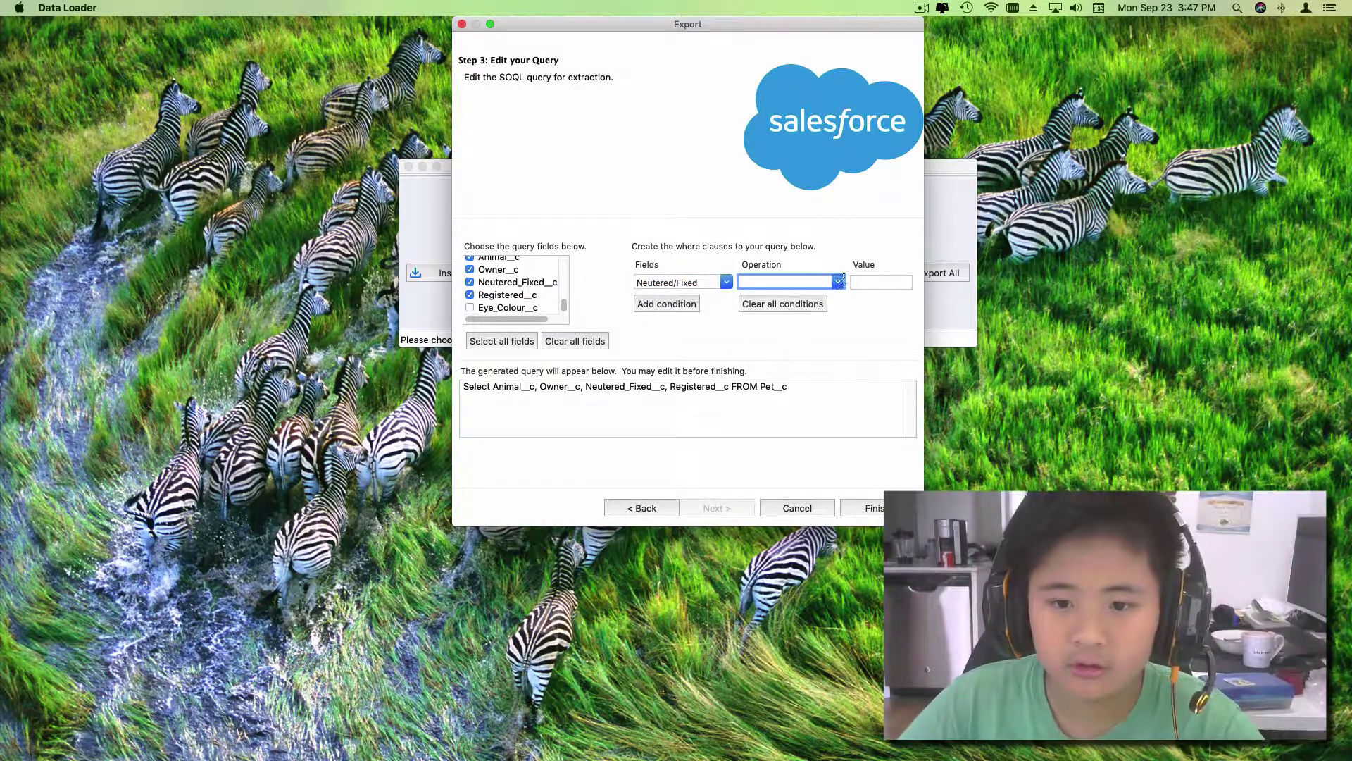
Step: Add the condition equals 'true' to the query and finish the wizard
click(837, 282)
click(798, 300)
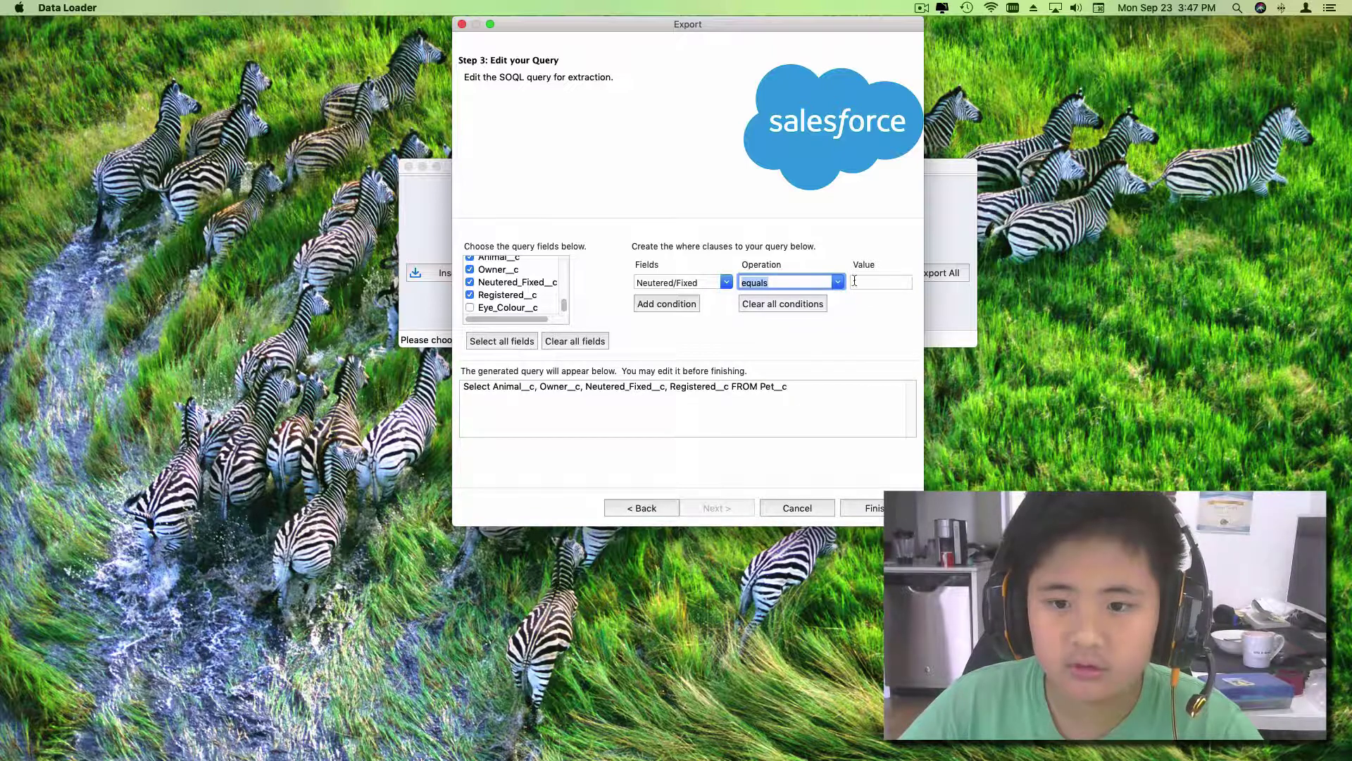
click(881, 281)
text(true)
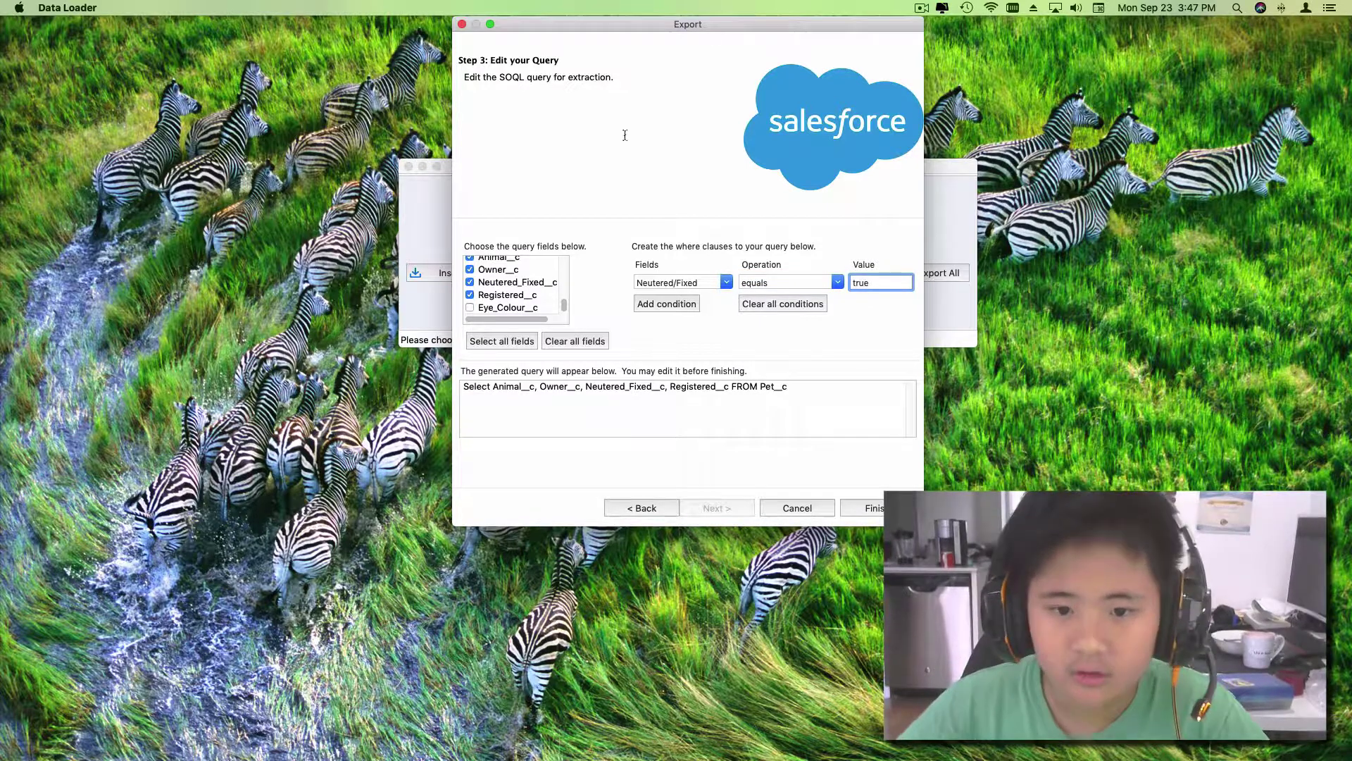
click(662, 302)
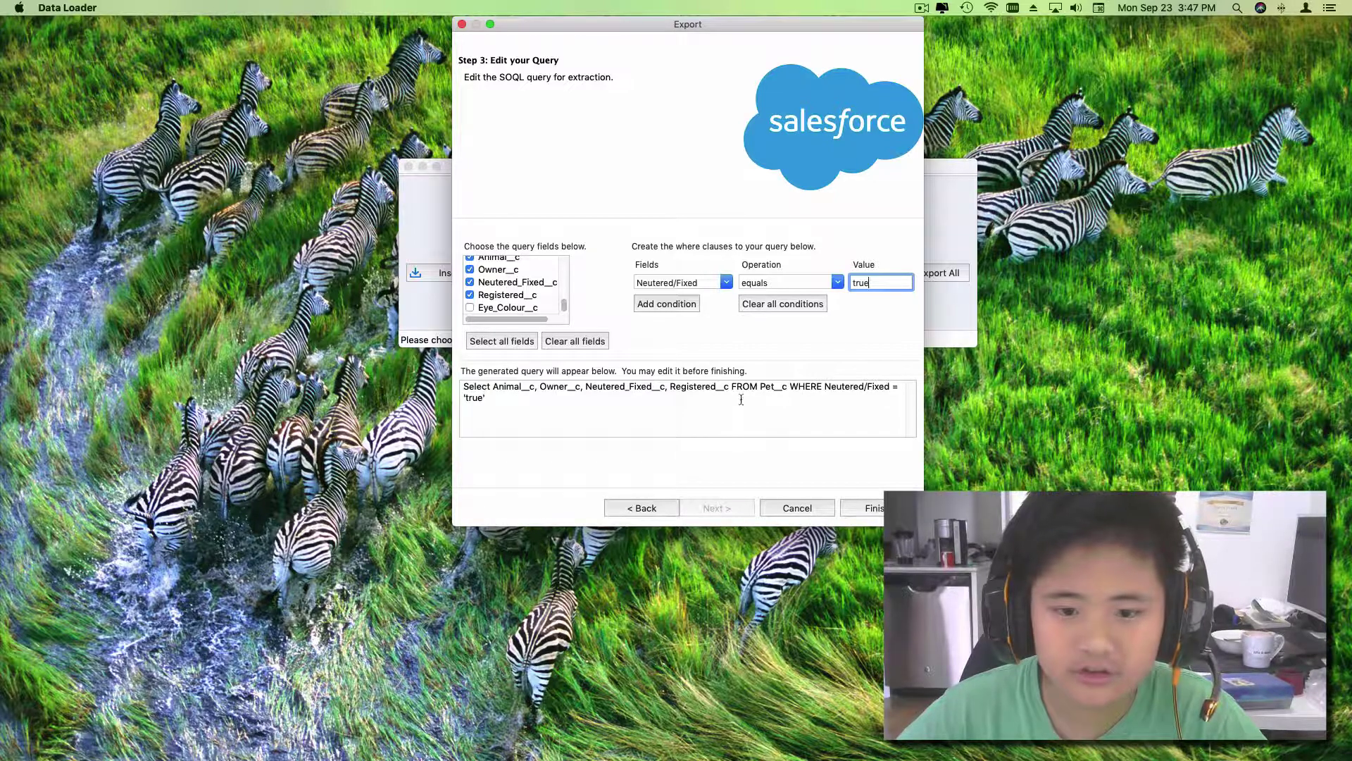
click(872, 507)
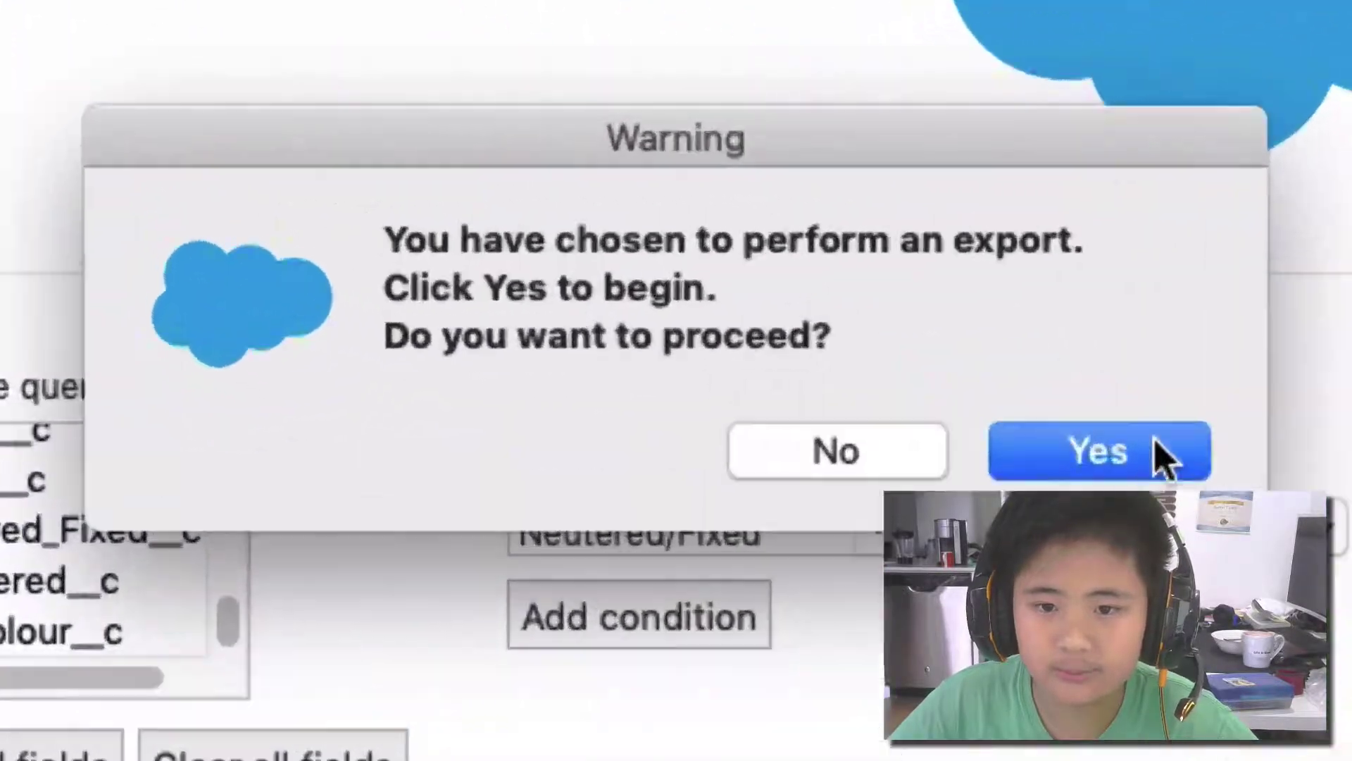
Step: Confirm the export, dismiss the SOQL query error and reopen the Export wizard
click(794, 263)
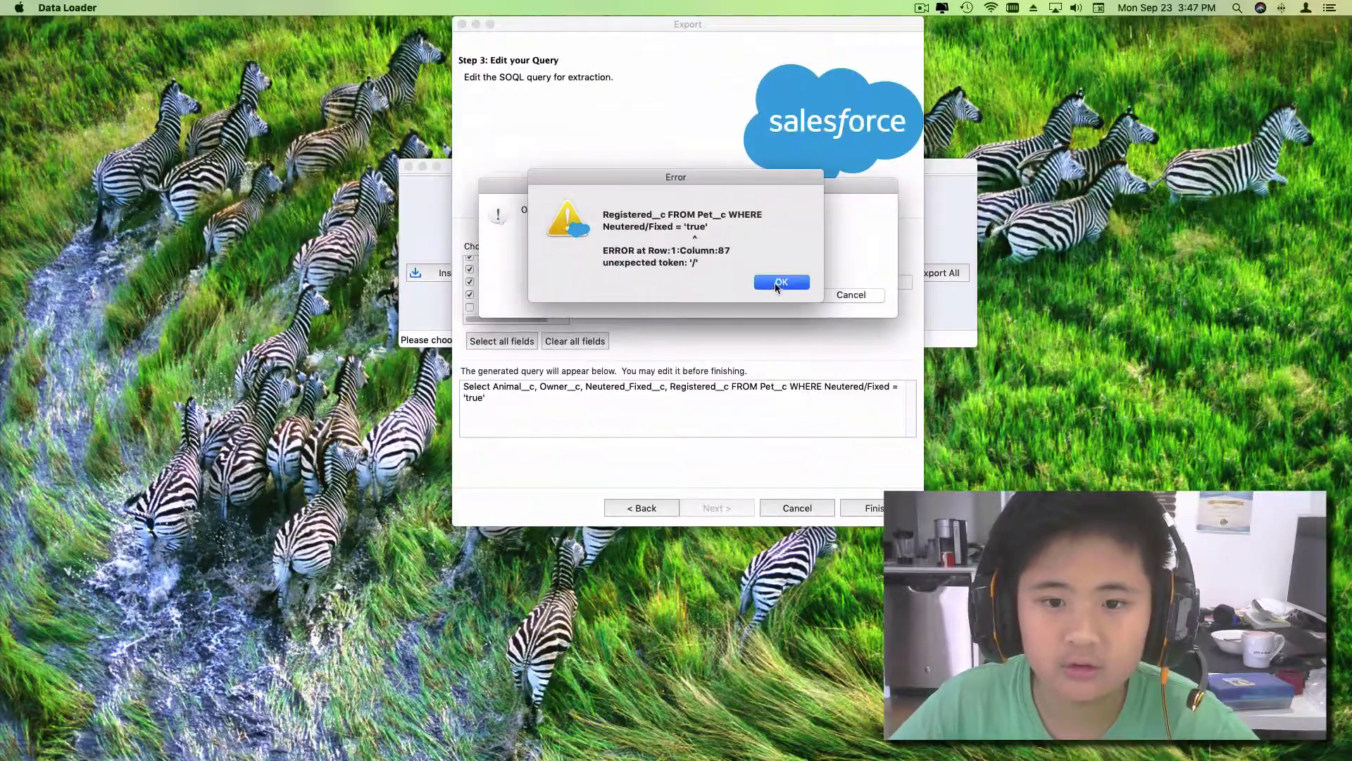
click(778, 282)
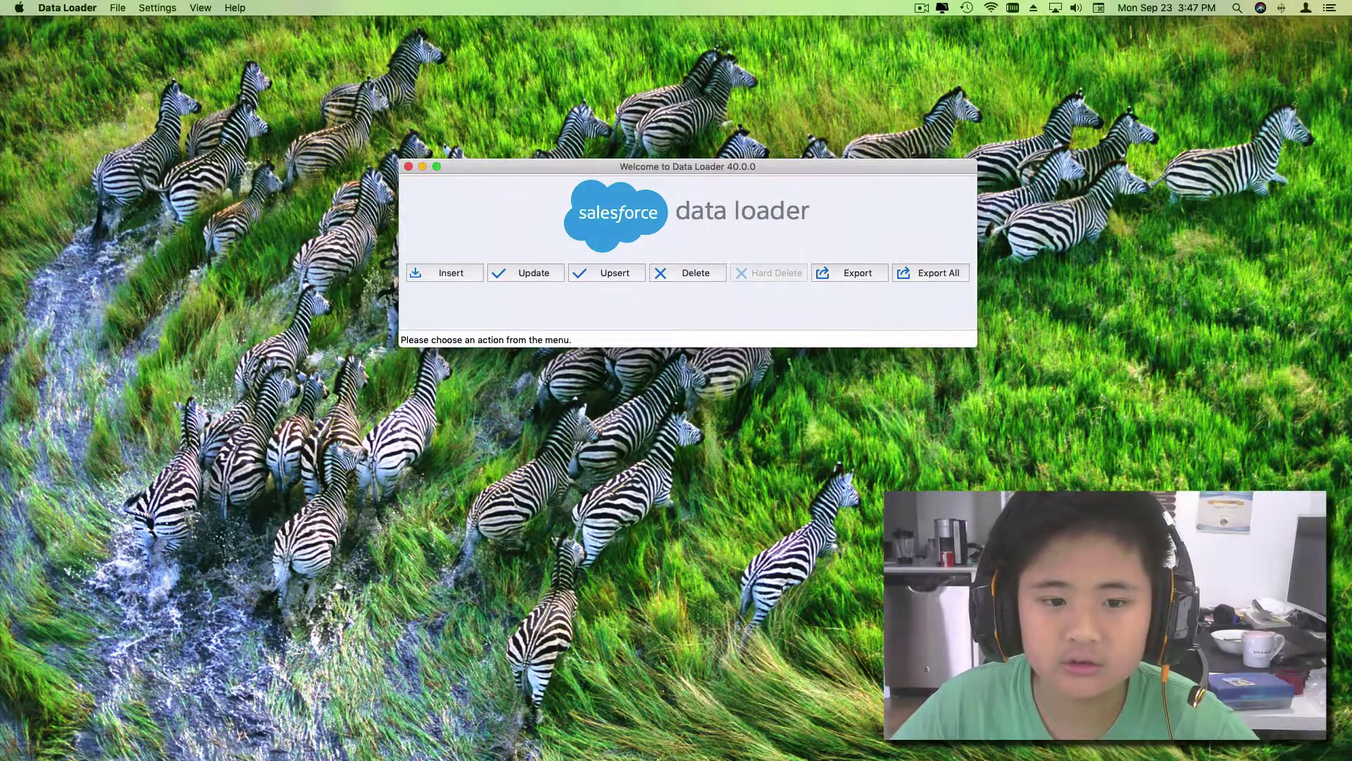
mouse_move(669, 753)
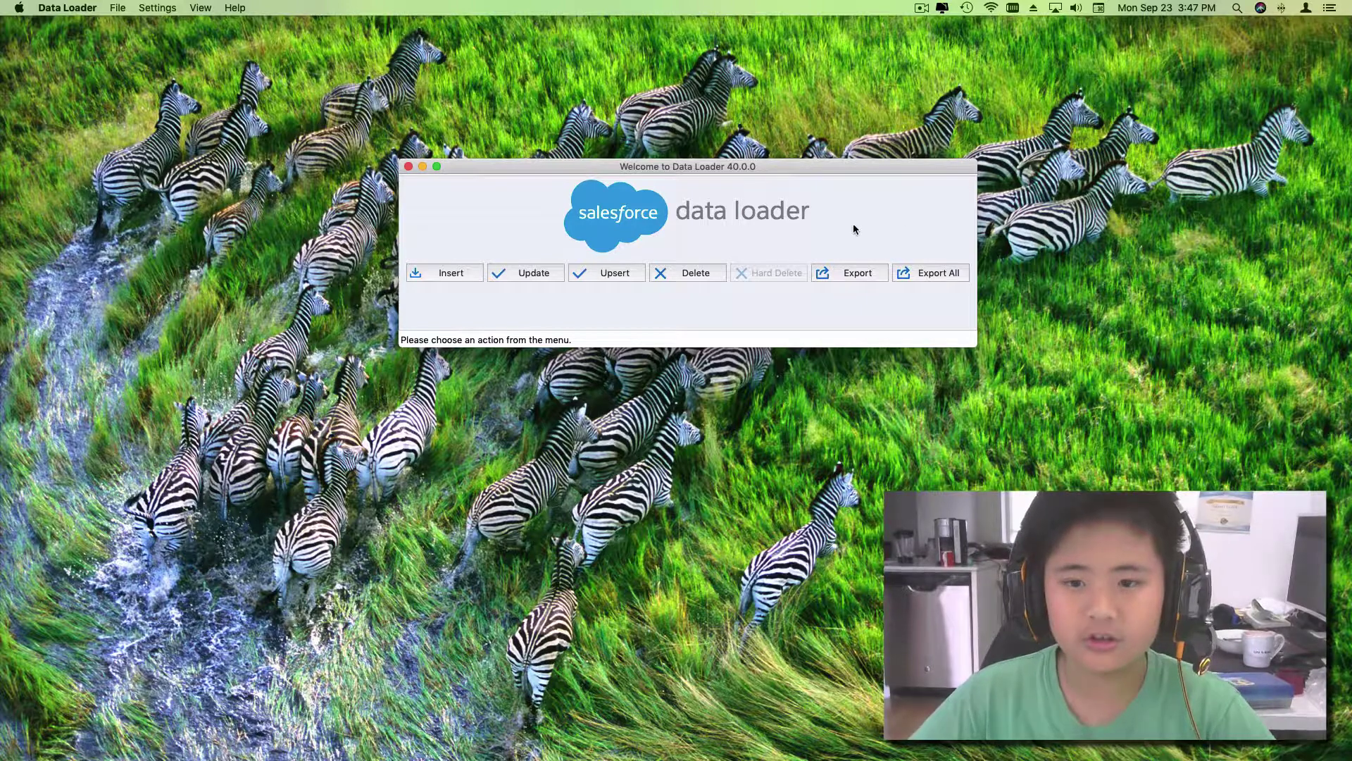
click(921, 8)
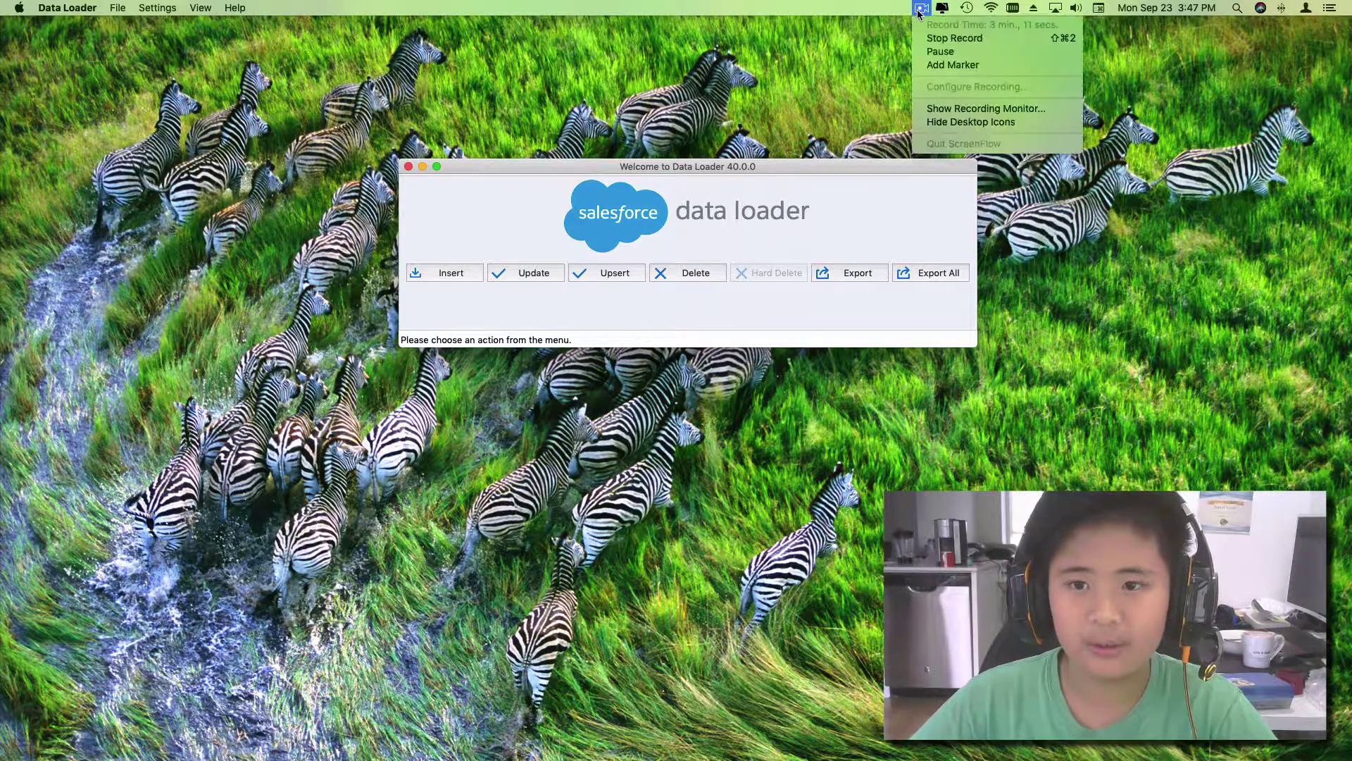
click(925, 52)
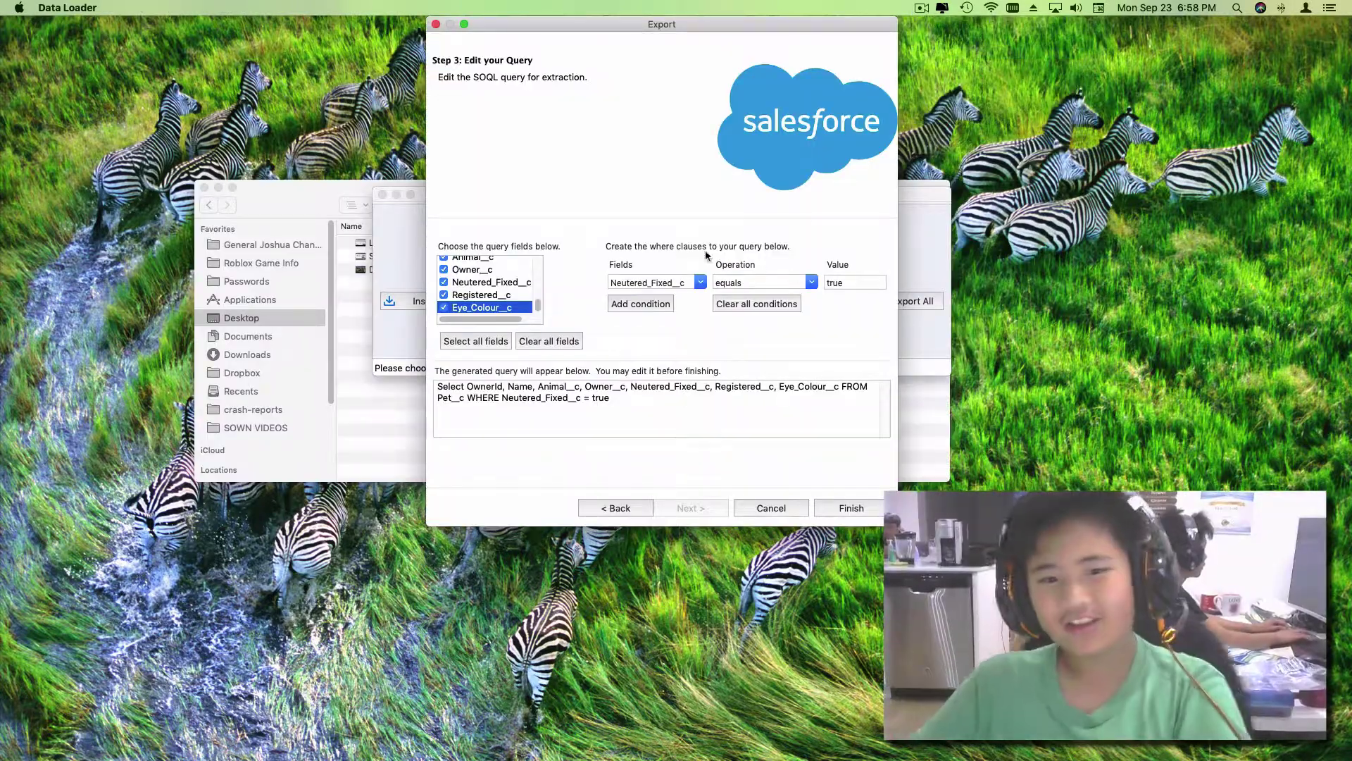
Step: Edit the WHERE clause so the query filters on Neutered_Fixed__c = true
scroll(503, 294, up, 2)
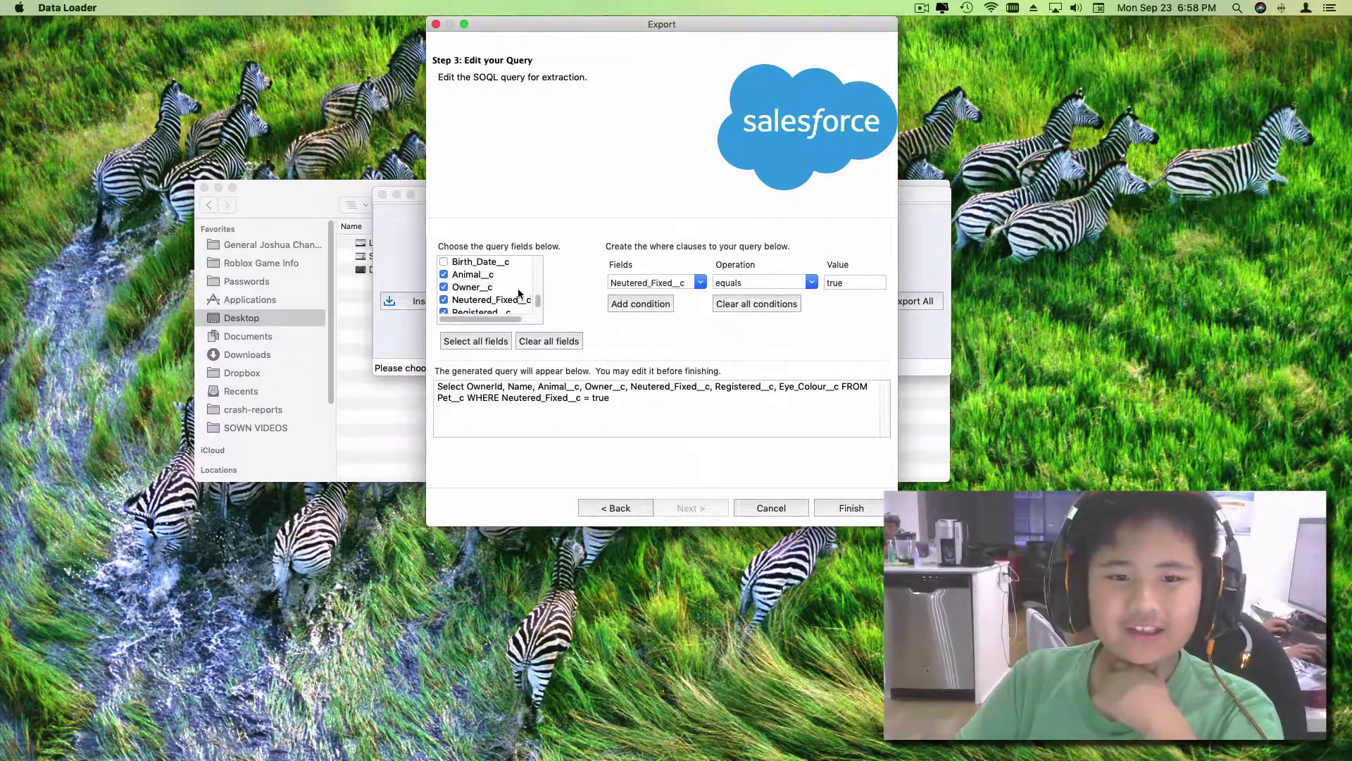
scroll(514, 295, down, 2)
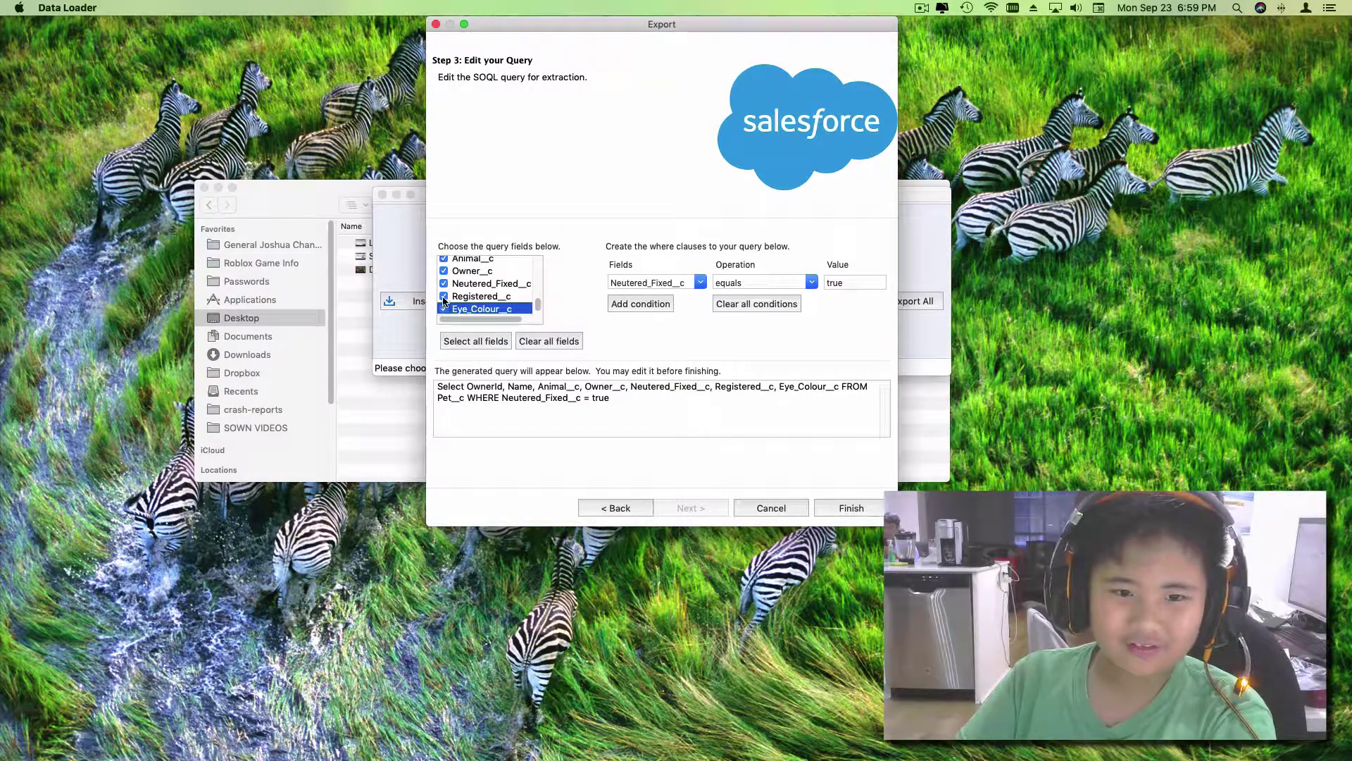
scroll(447, 303, up, 1)
scroll(451, 309, down, 1)
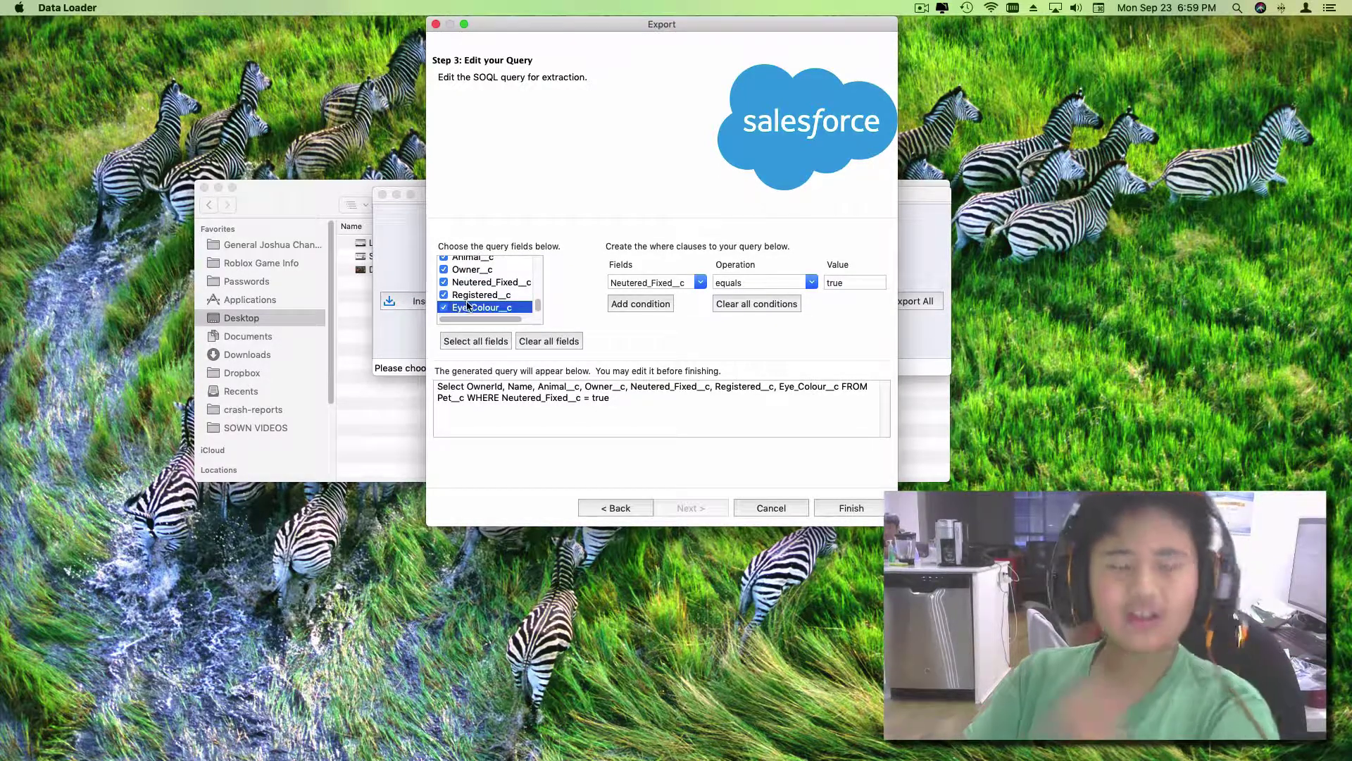
scroll(468, 302, up, 10)
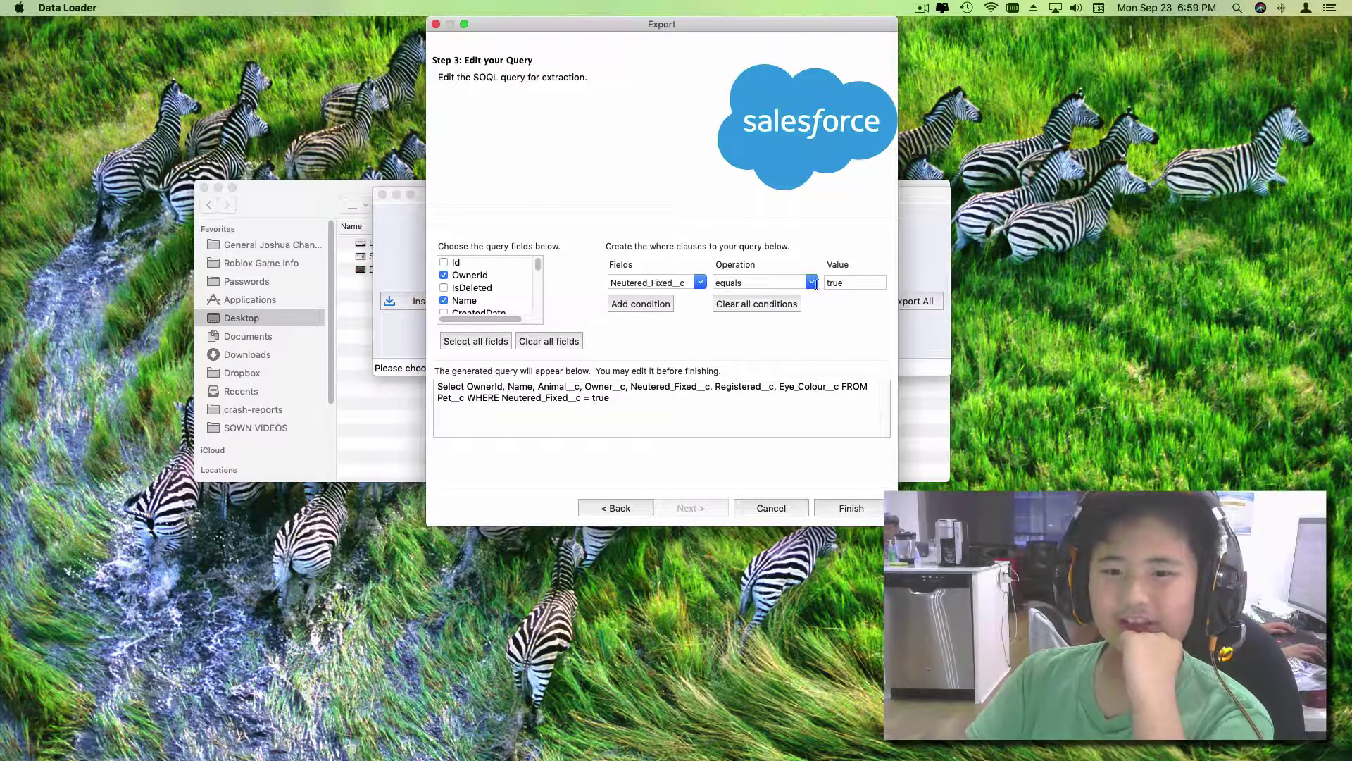
double_click(838, 286)
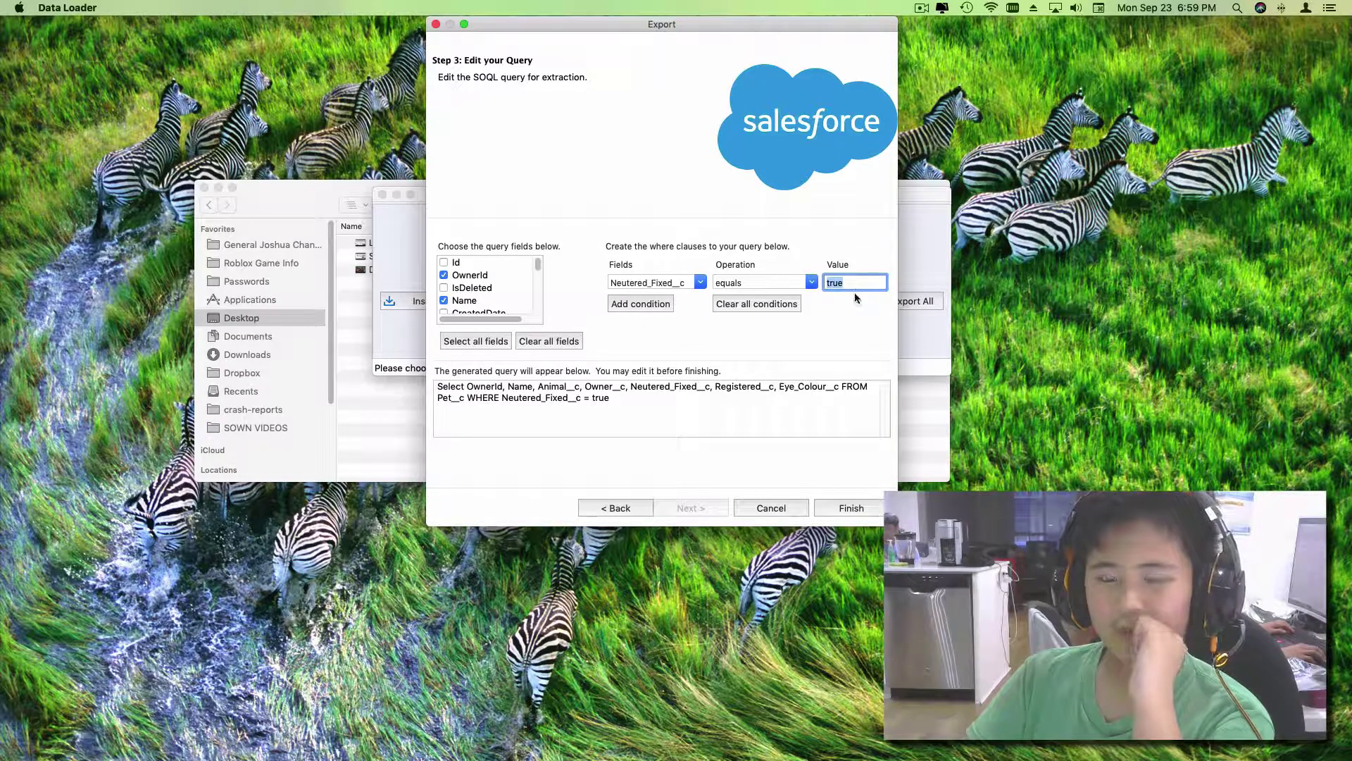
click(852, 281)
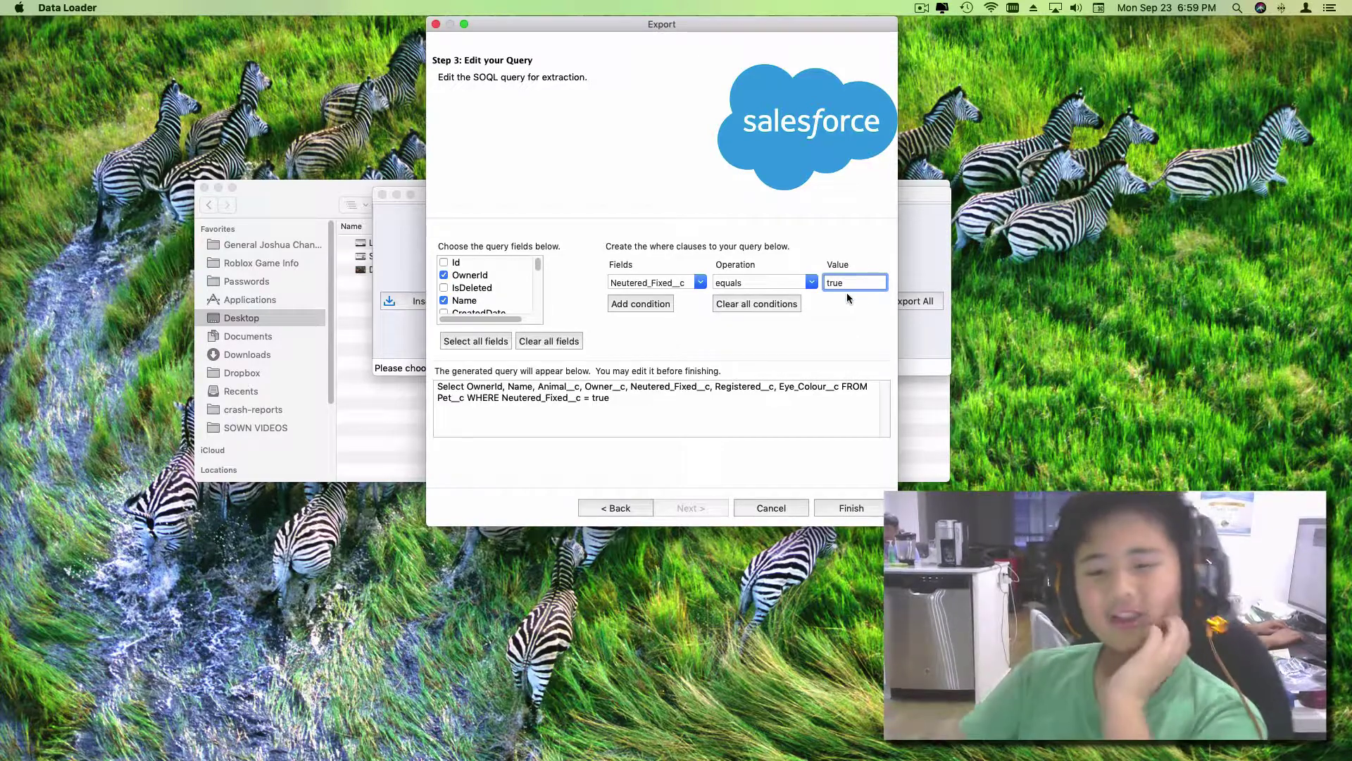
drag(860, 281, 811, 277)
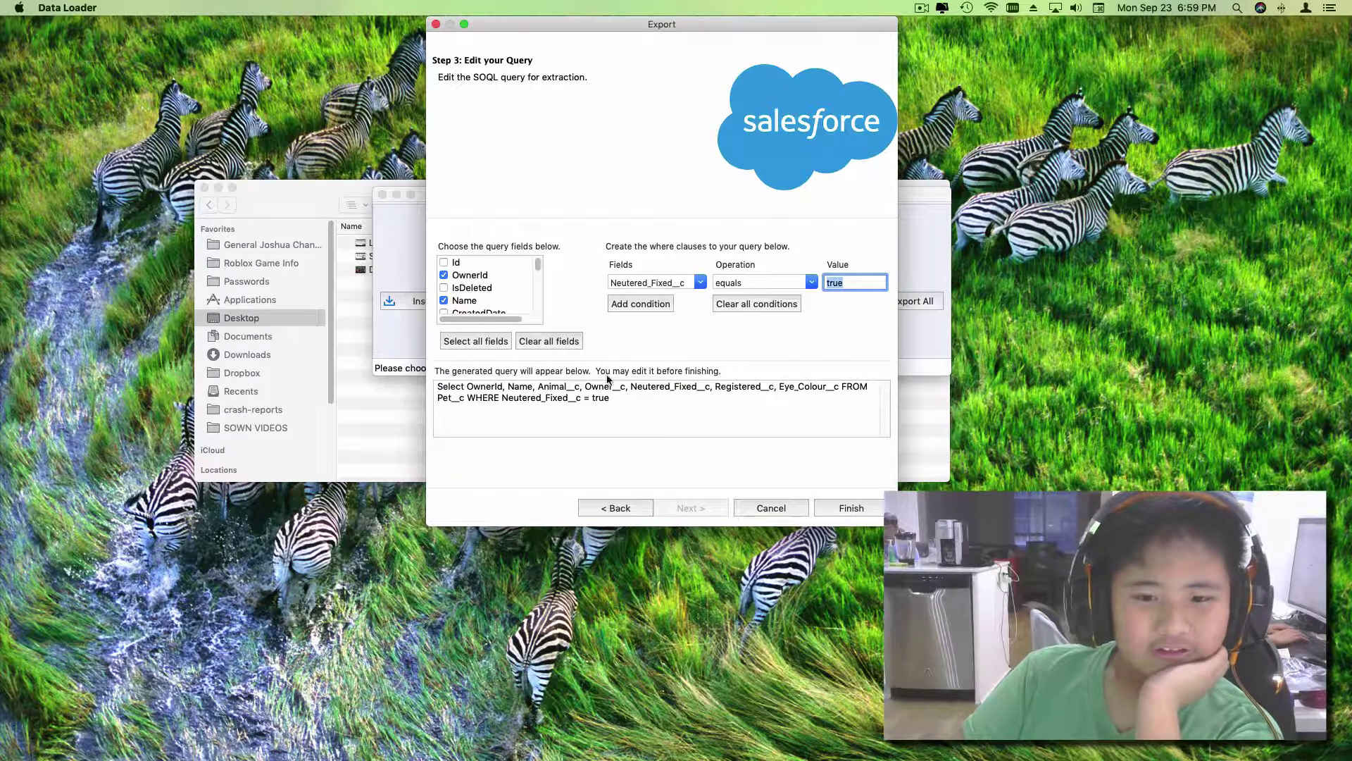
Step: Finish the wizard and confirm the warning to run the filtered Pet__c export
click(853, 510)
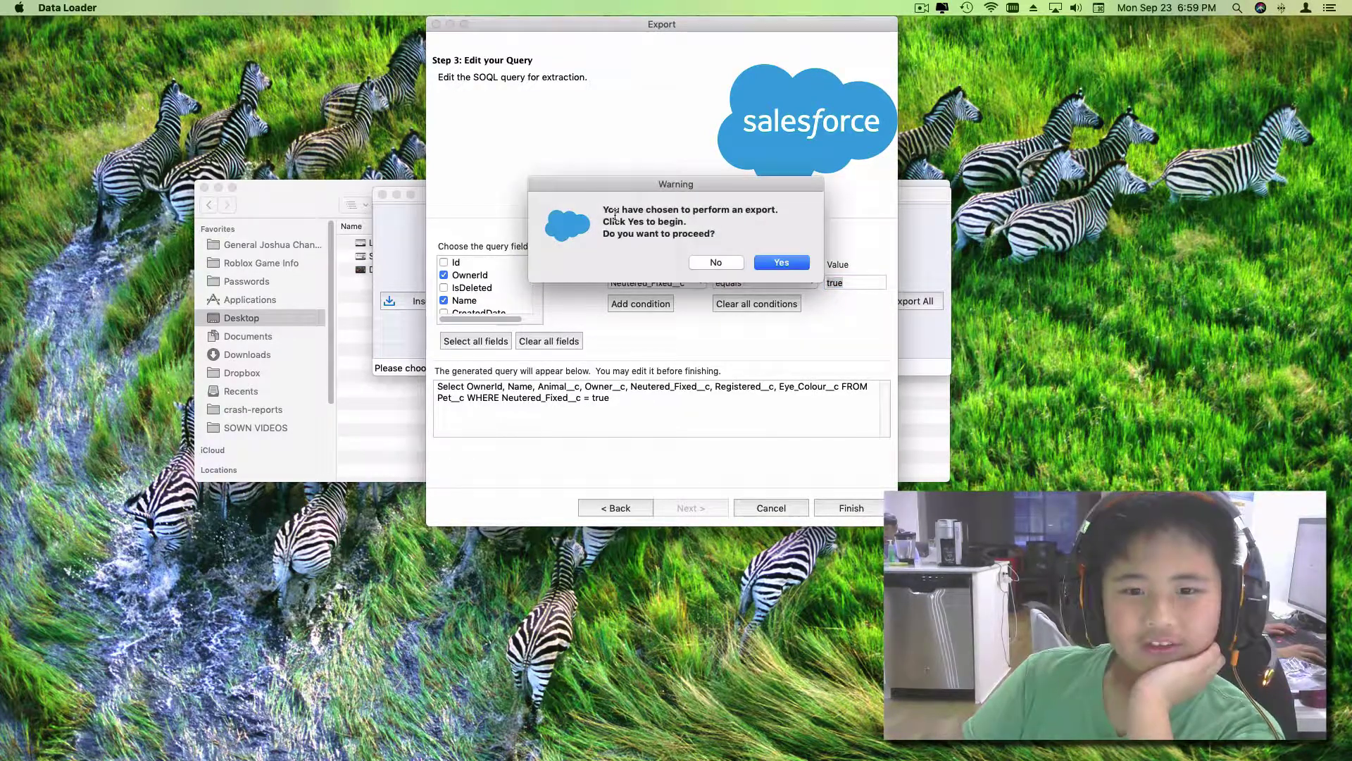
drag(615, 212, 686, 222)
click(604, 221)
click(745, 240)
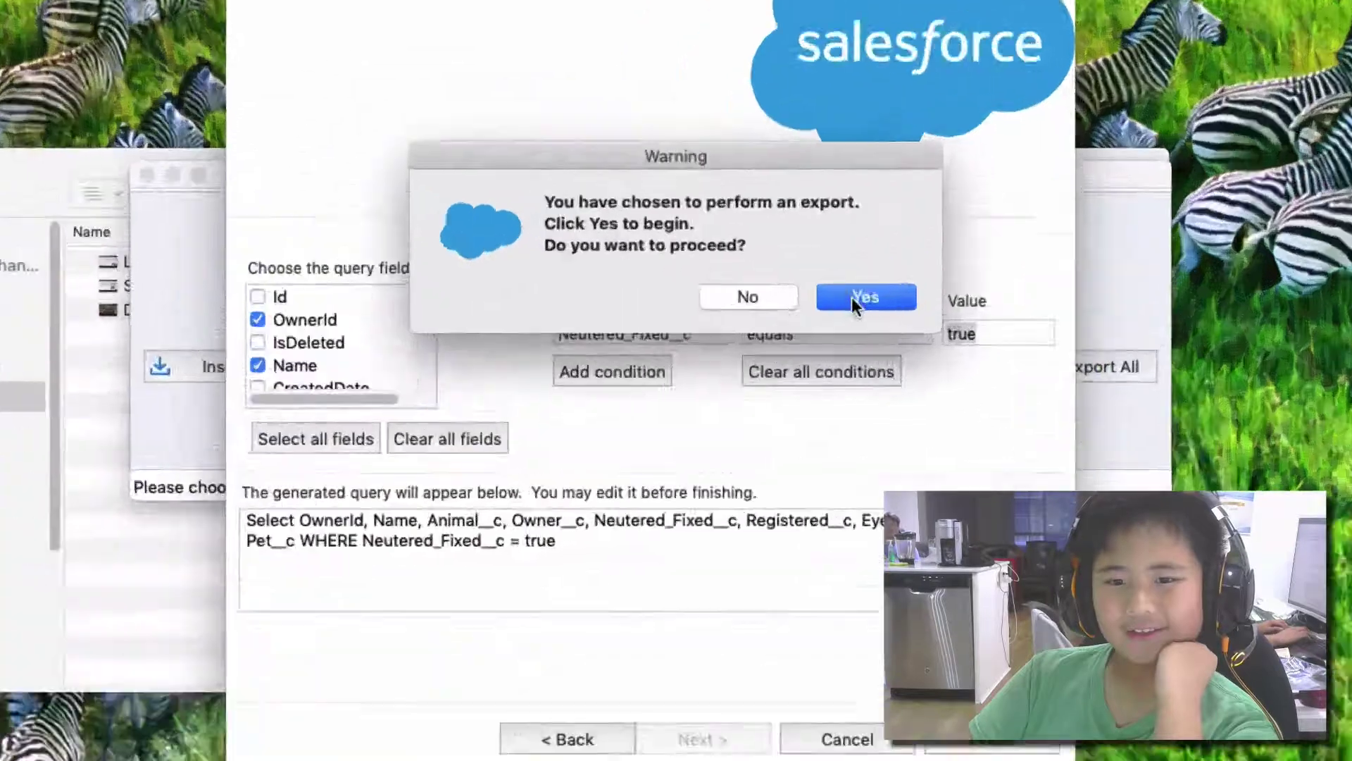
click(776, 260)
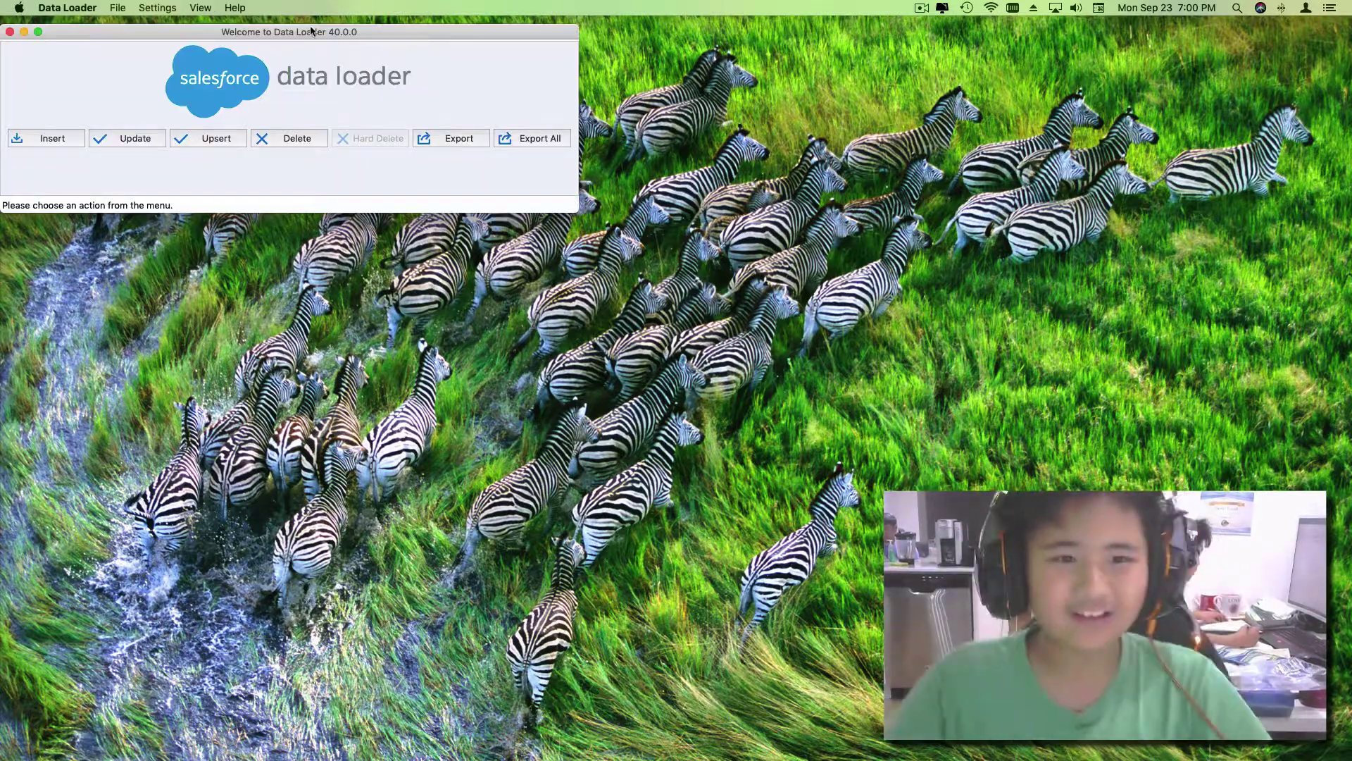
Step: Recenter the Data Loader window and start a new export using the Production environment
drag(312, 34, 685, 263)
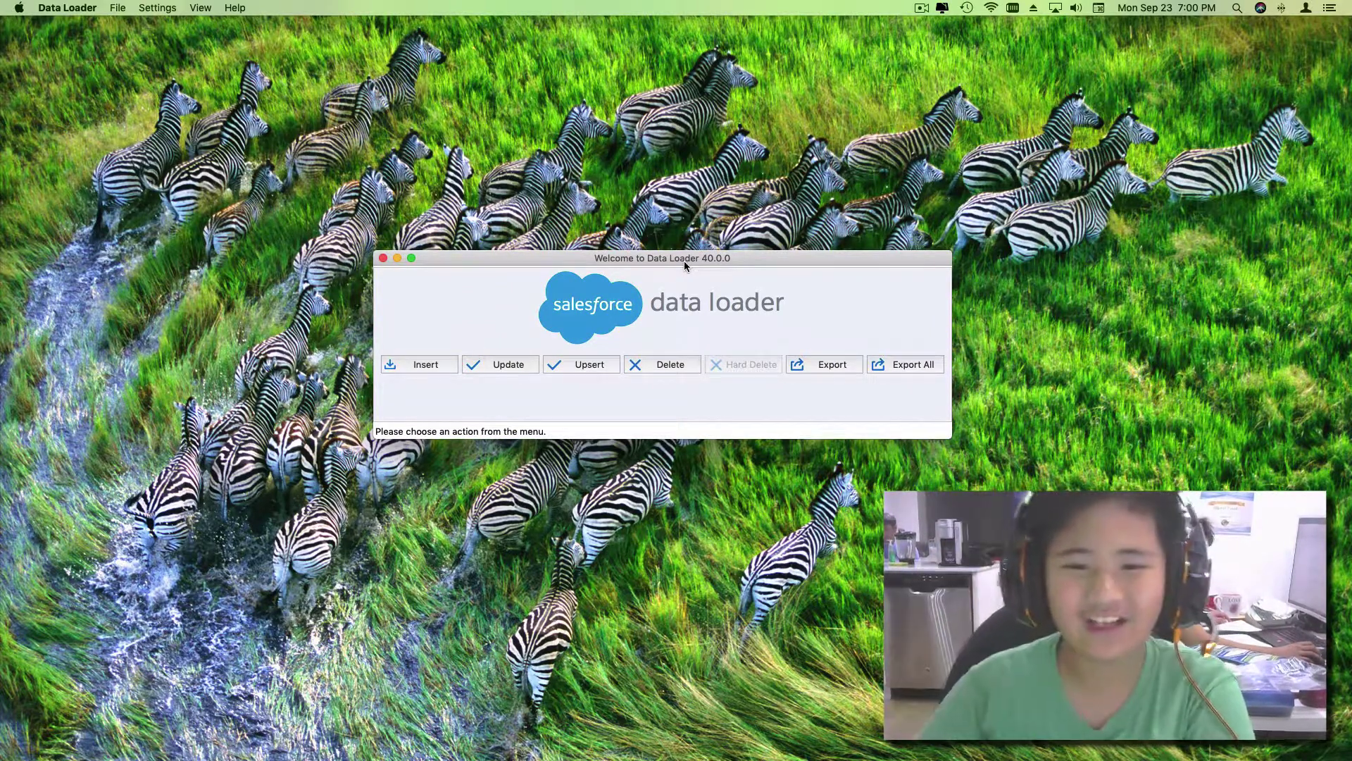
mouse_move(684, 261)
mouse_down()
mouse_move(733, 255)
mouse_move(682, 246)
mouse_up()
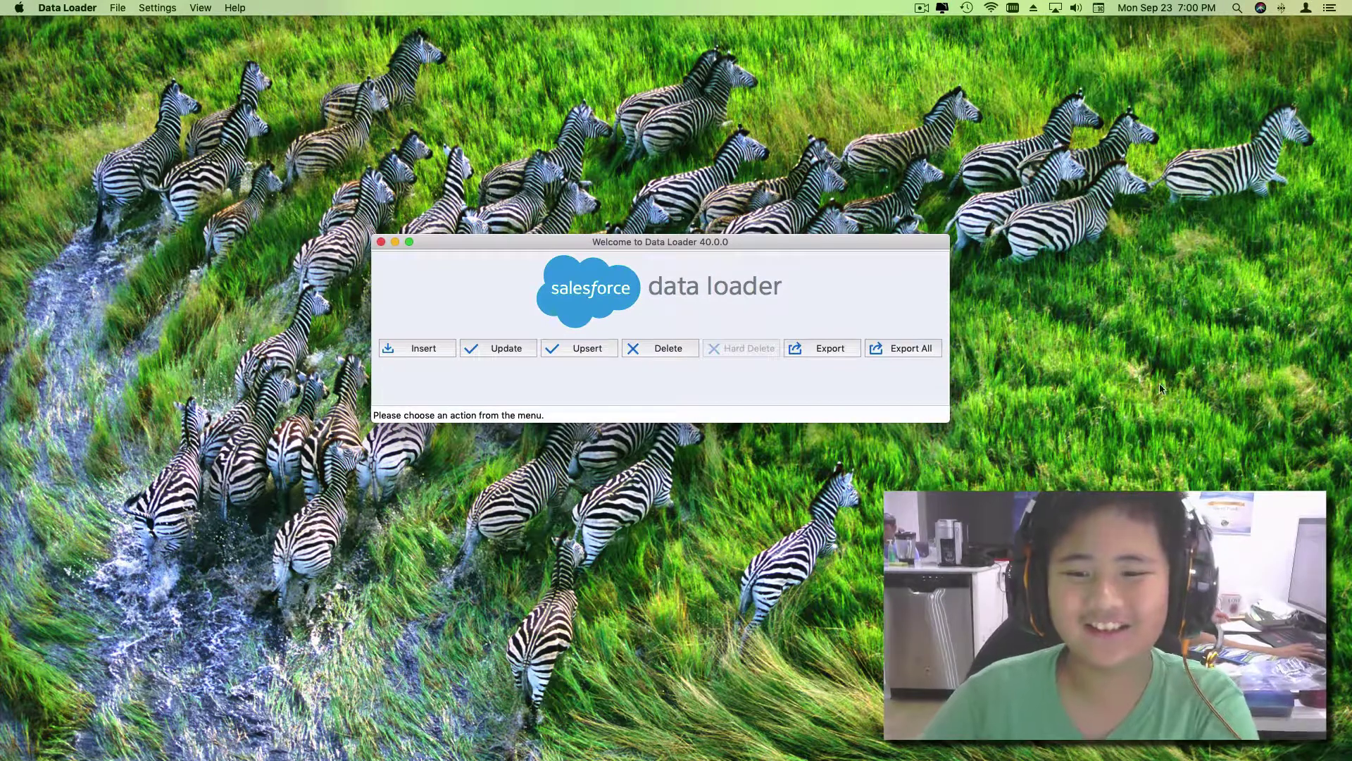
drag(817, 247, 827, 235)
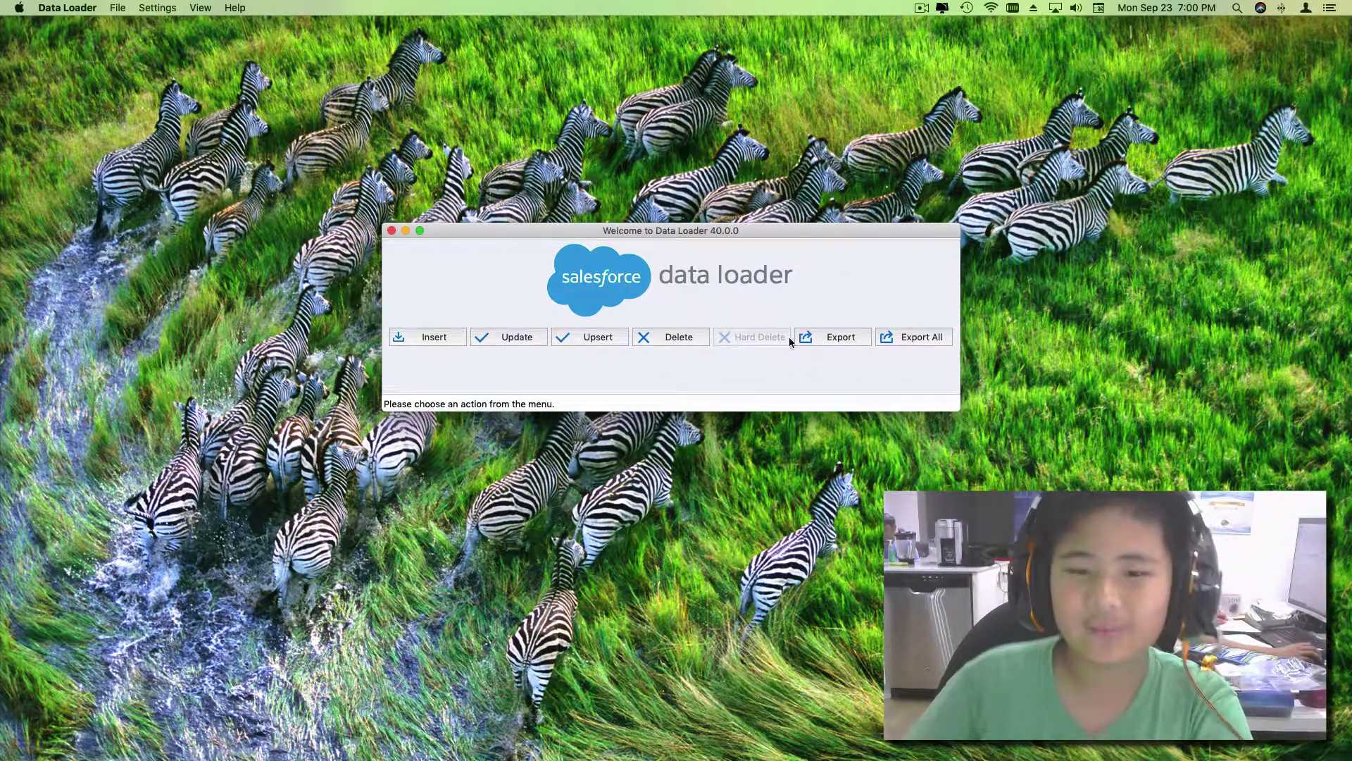
click(841, 338)
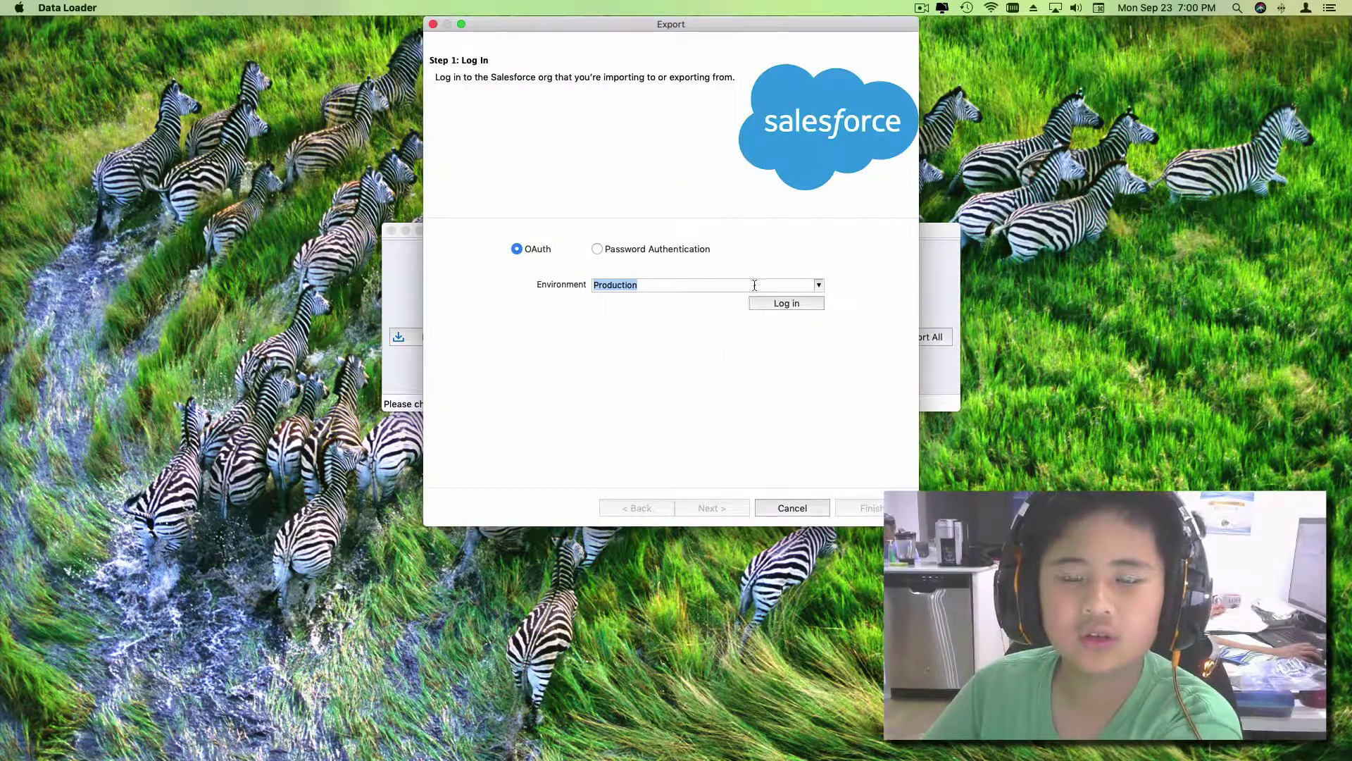
click(755, 286)
click(753, 297)
Step: Log in with the account password, allow Data Loader access and advance to Step 2
click(779, 304)
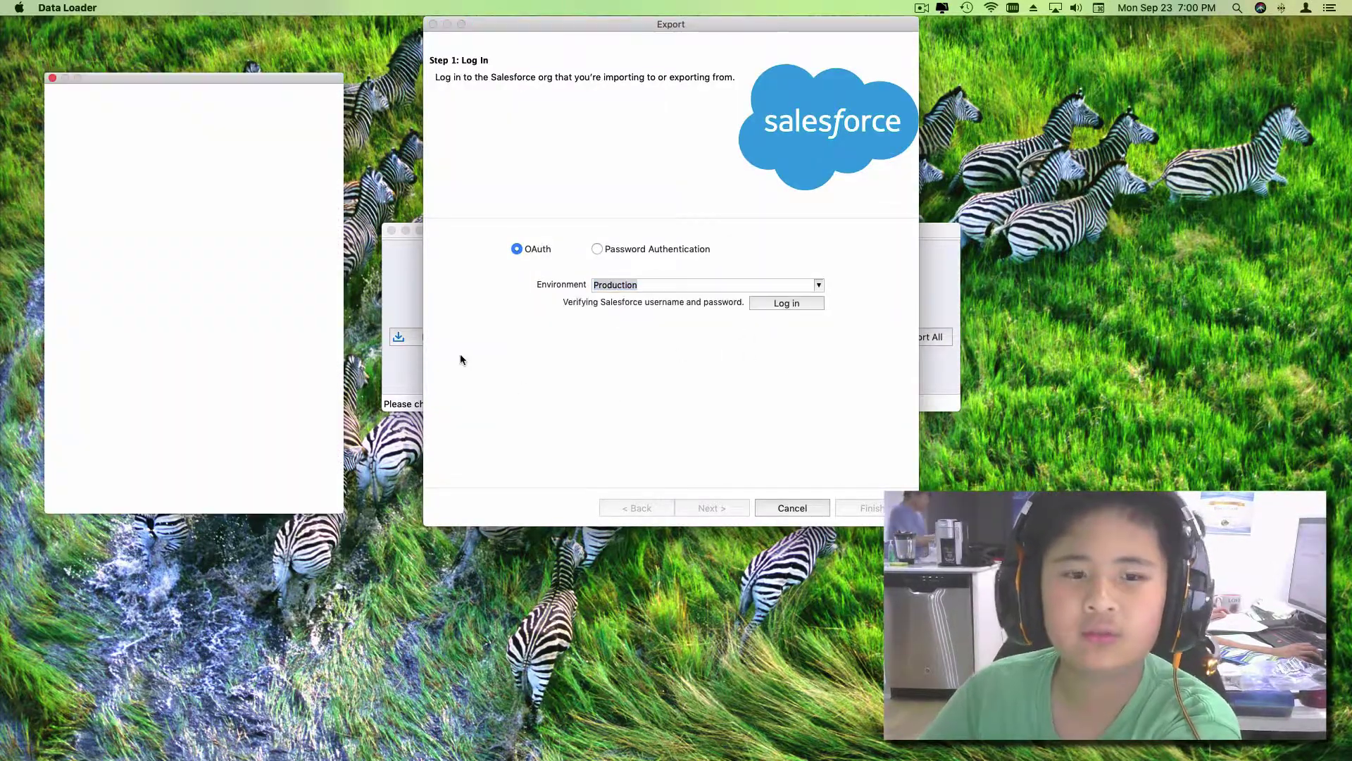
click(187, 305)
text(p)
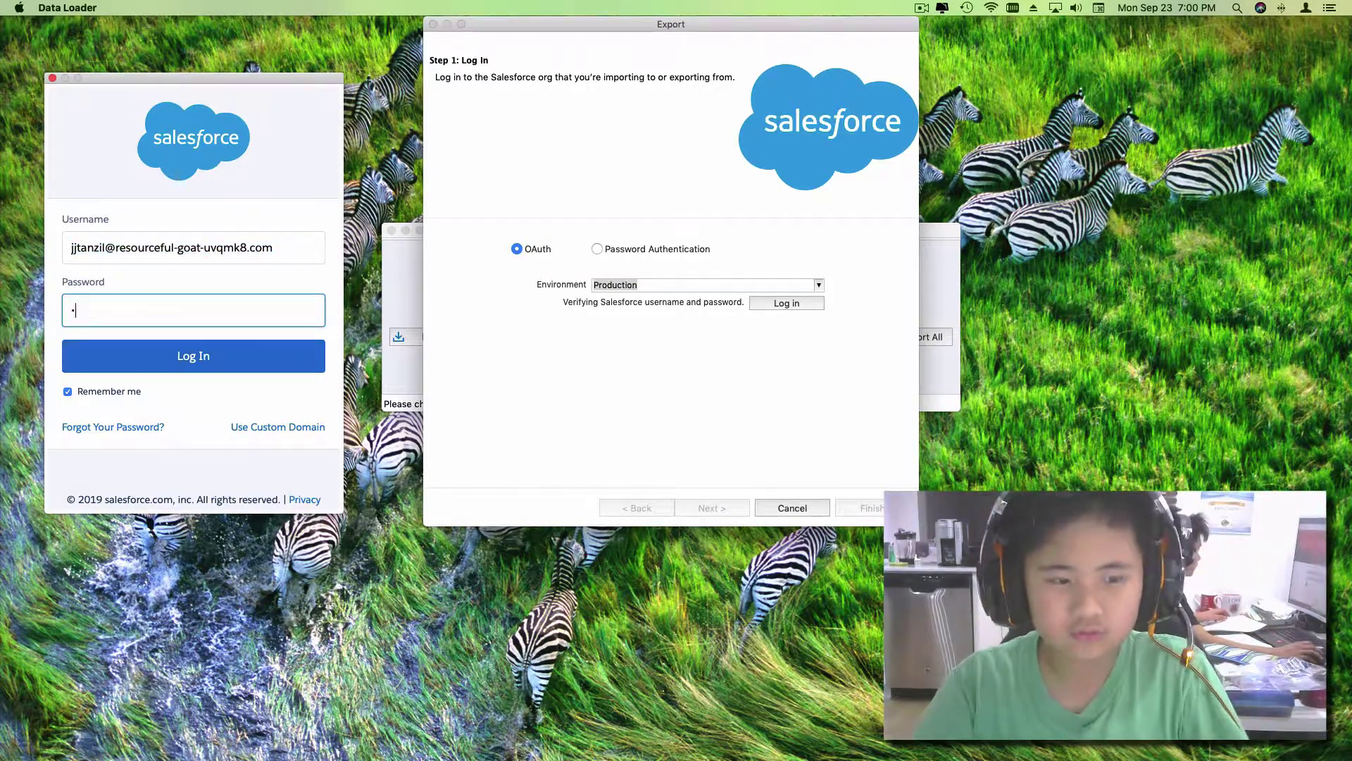
text(assword)
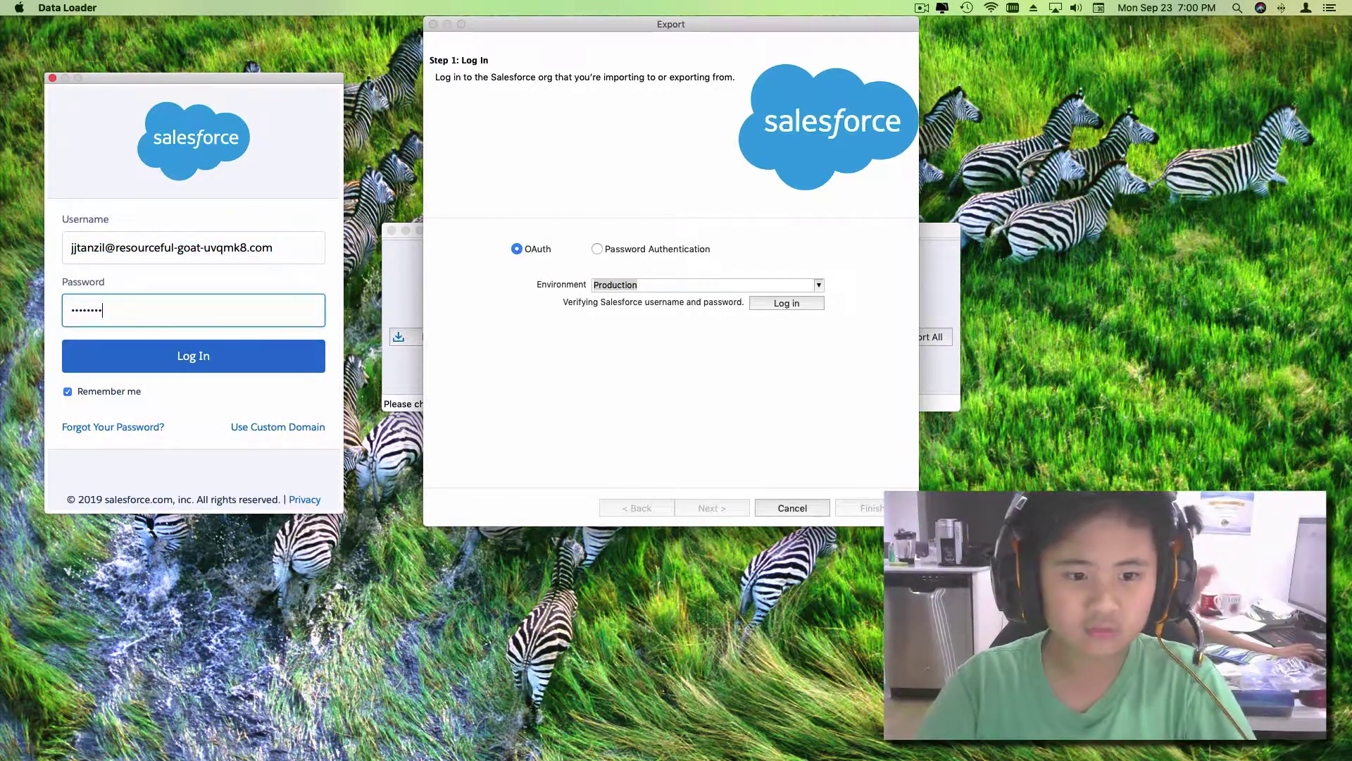
text(12345)
click(252, 354)
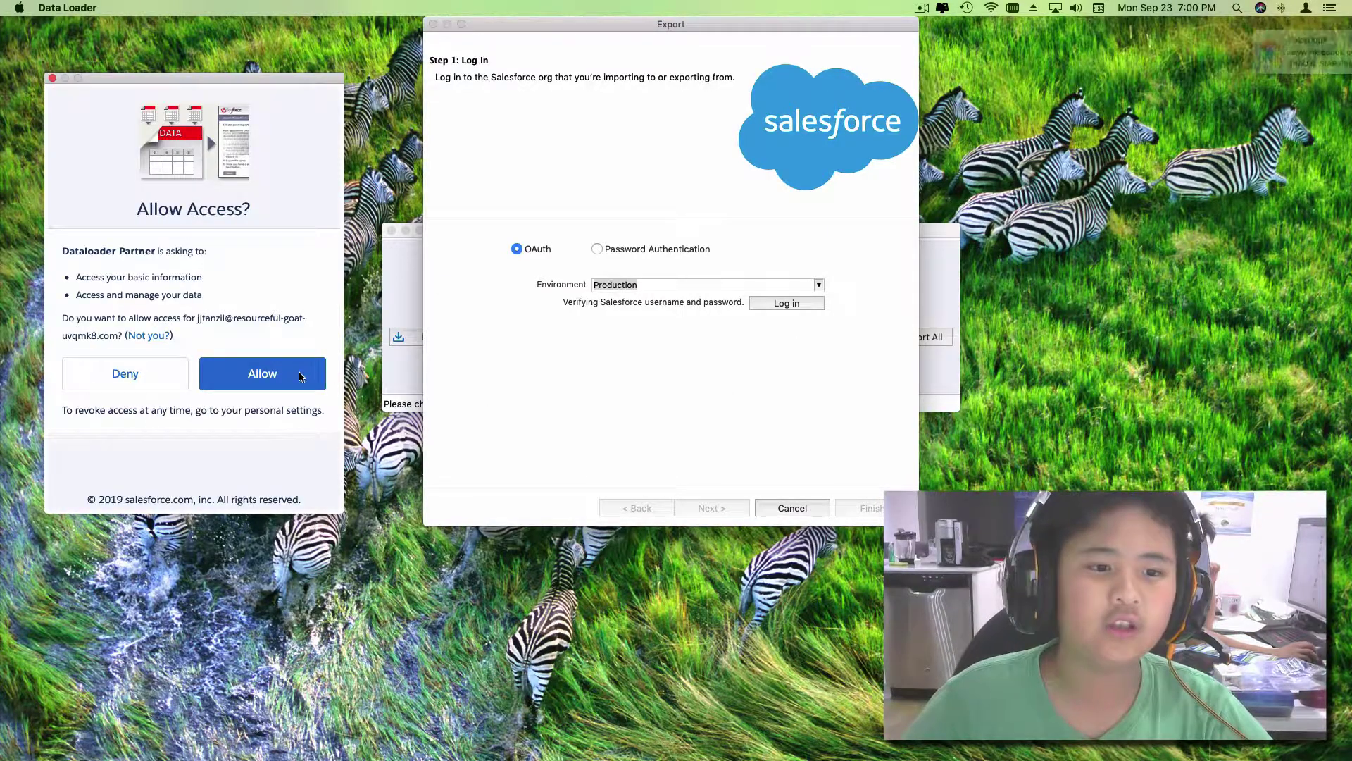
click(298, 374)
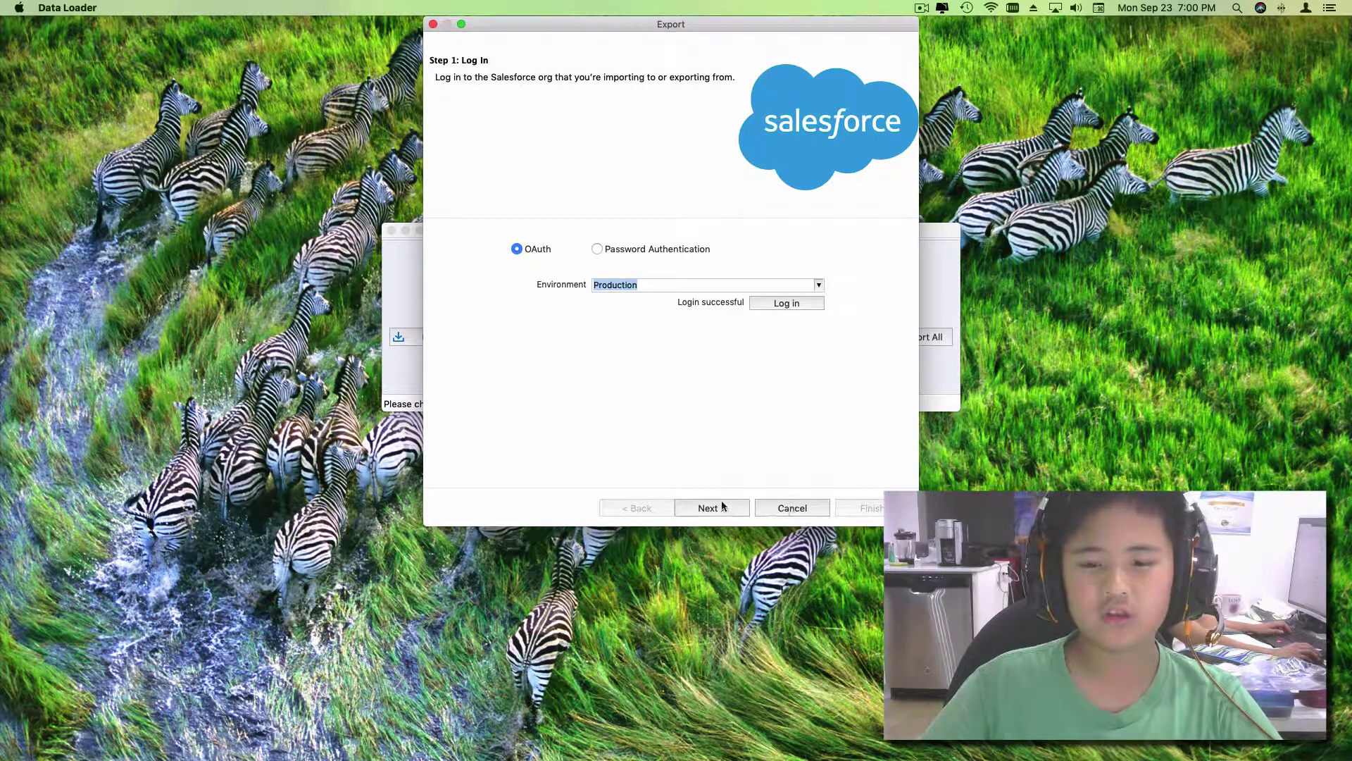
click(716, 506)
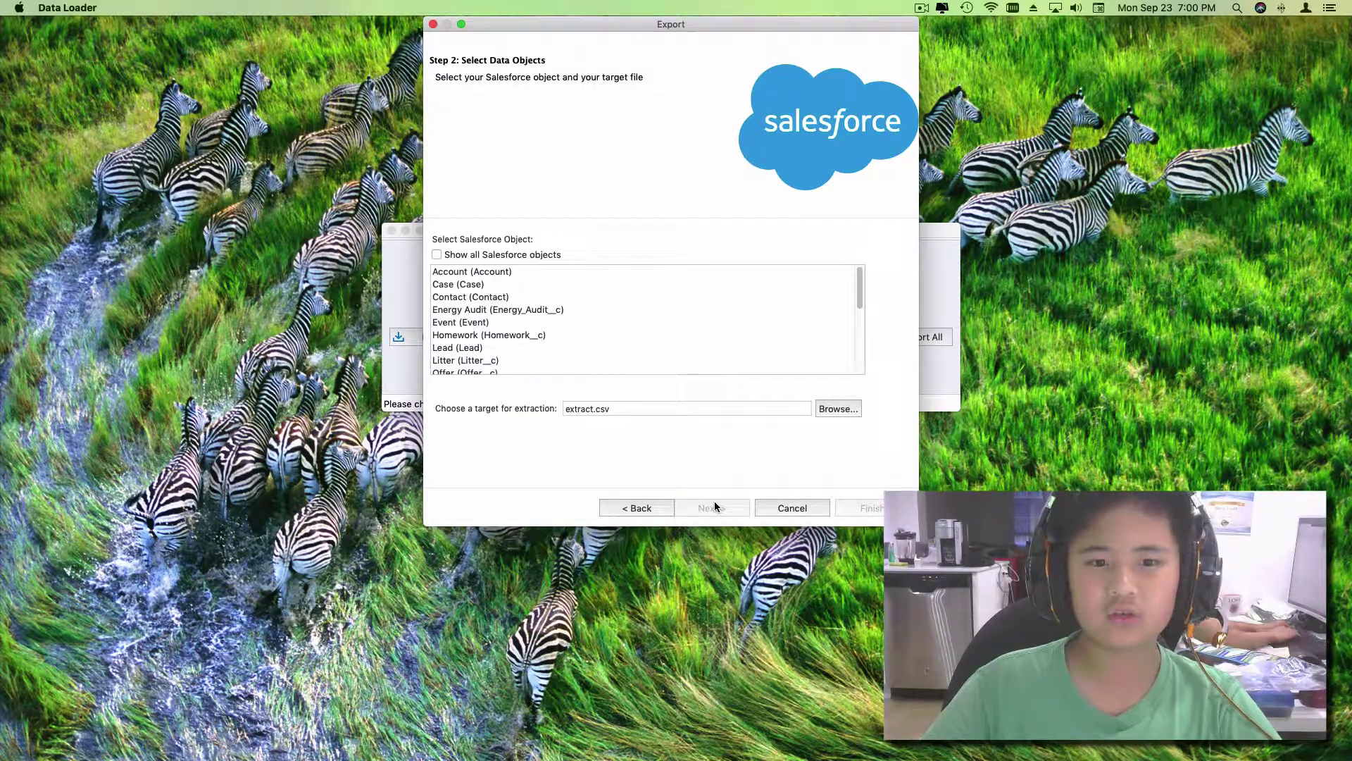
Step: Tick 'Show all Salesforce objects' and pick Pet (Pet__c) from the full object list
click(436, 255)
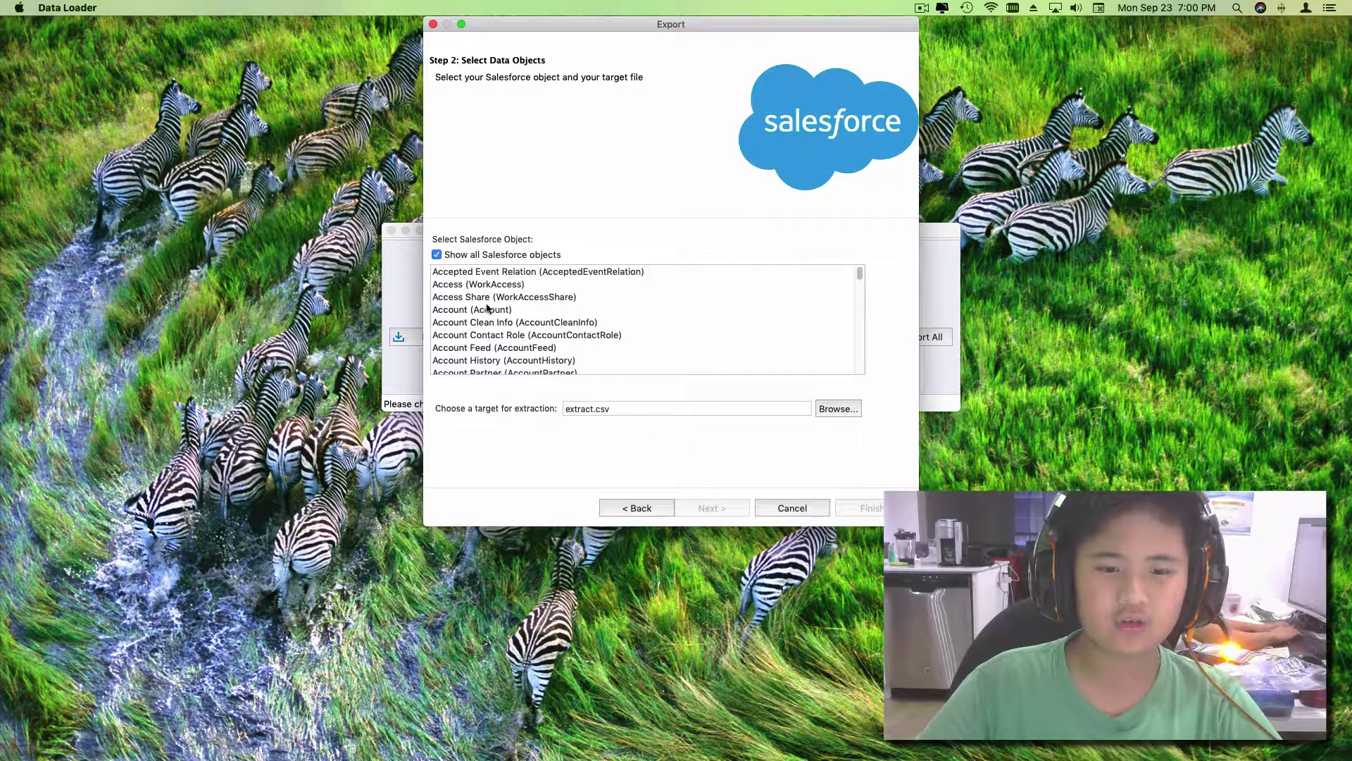
scroll(502, 316, down, 5)
scroll(502, 317, down, 15)
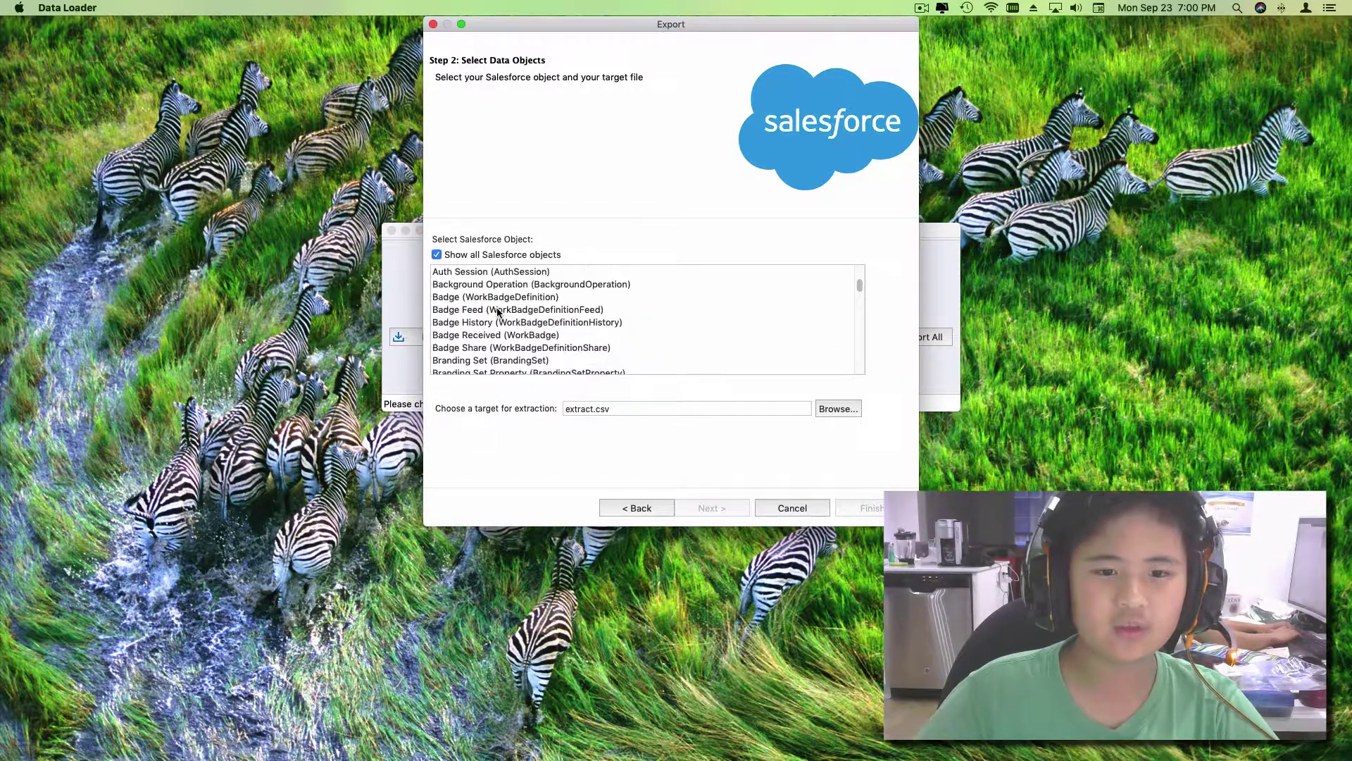
scroll(498, 308, down, 20)
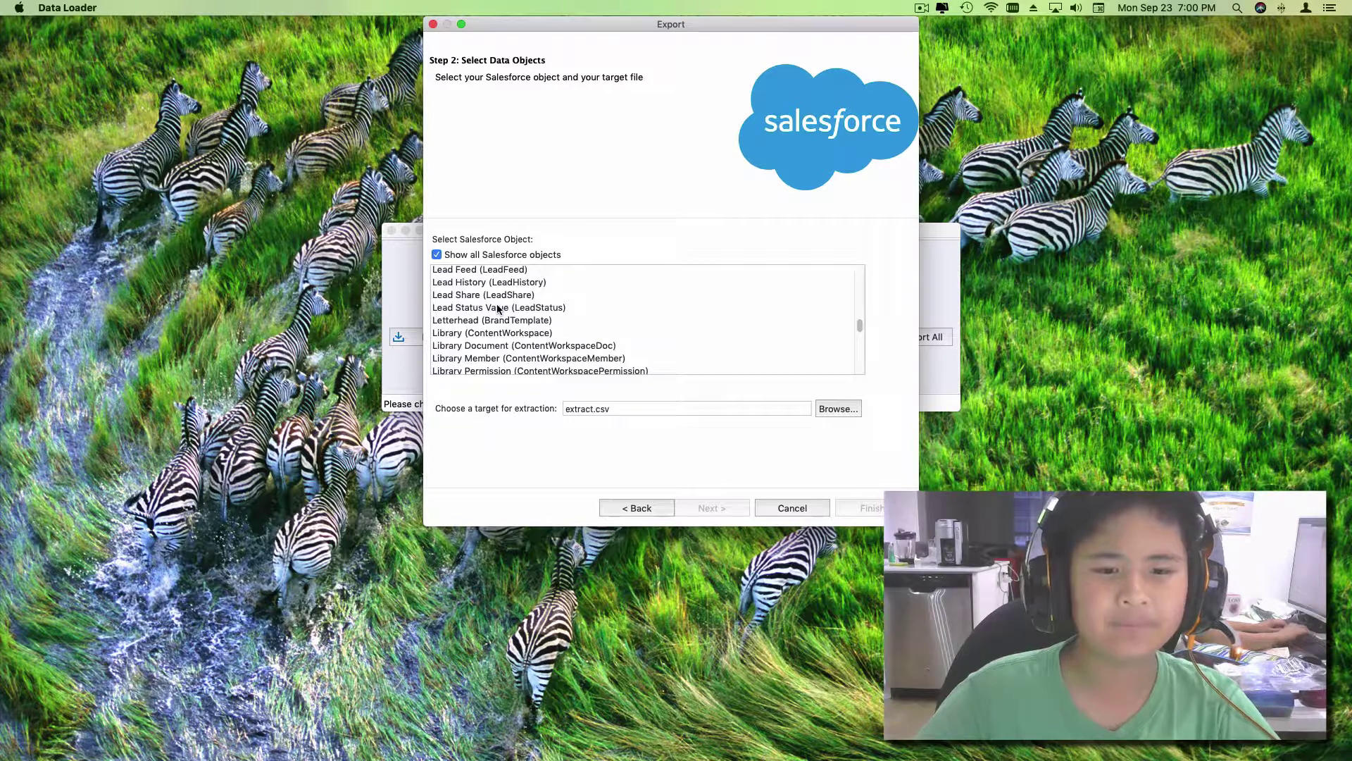
scroll(497, 303, down, 10)
scroll(486, 305, up, 5)
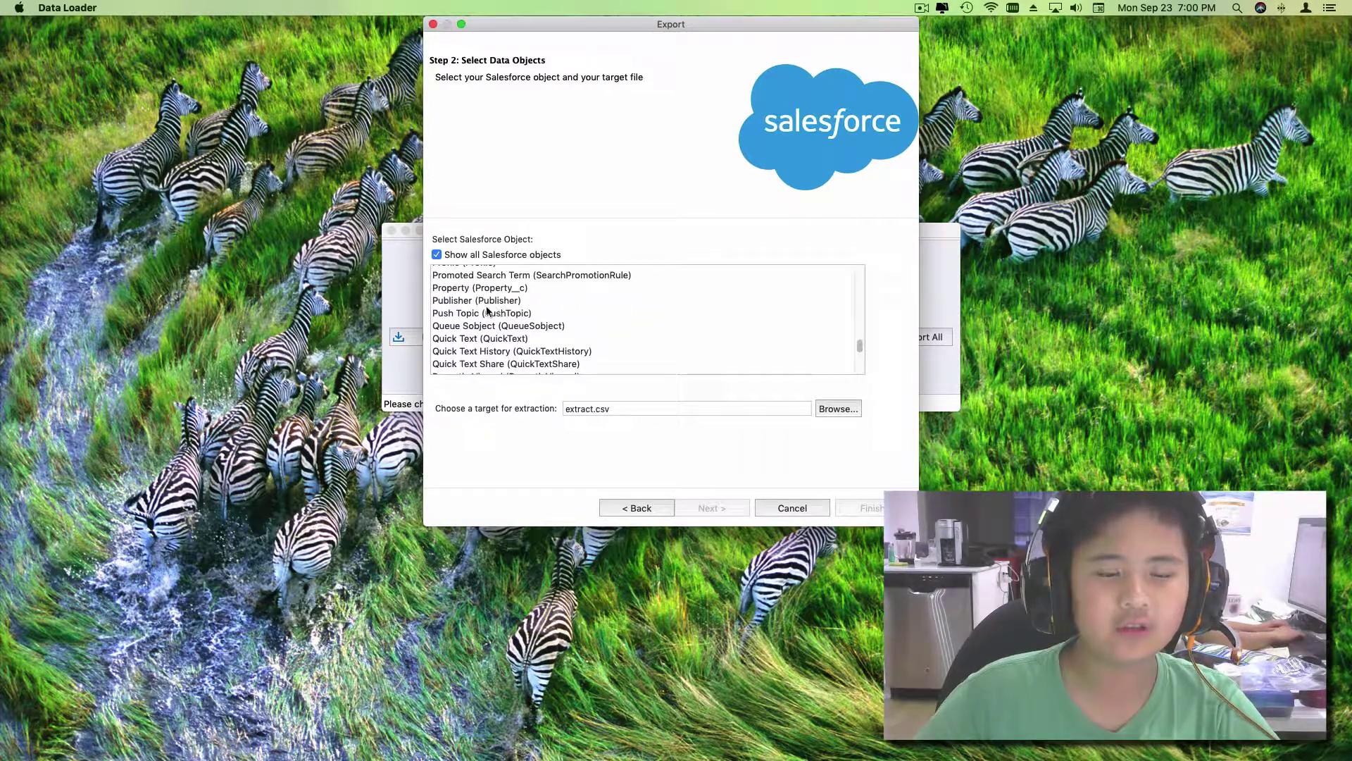
scroll(454, 292, up, 3)
scroll(472, 292, down, 5)
scroll(493, 292, up, 7)
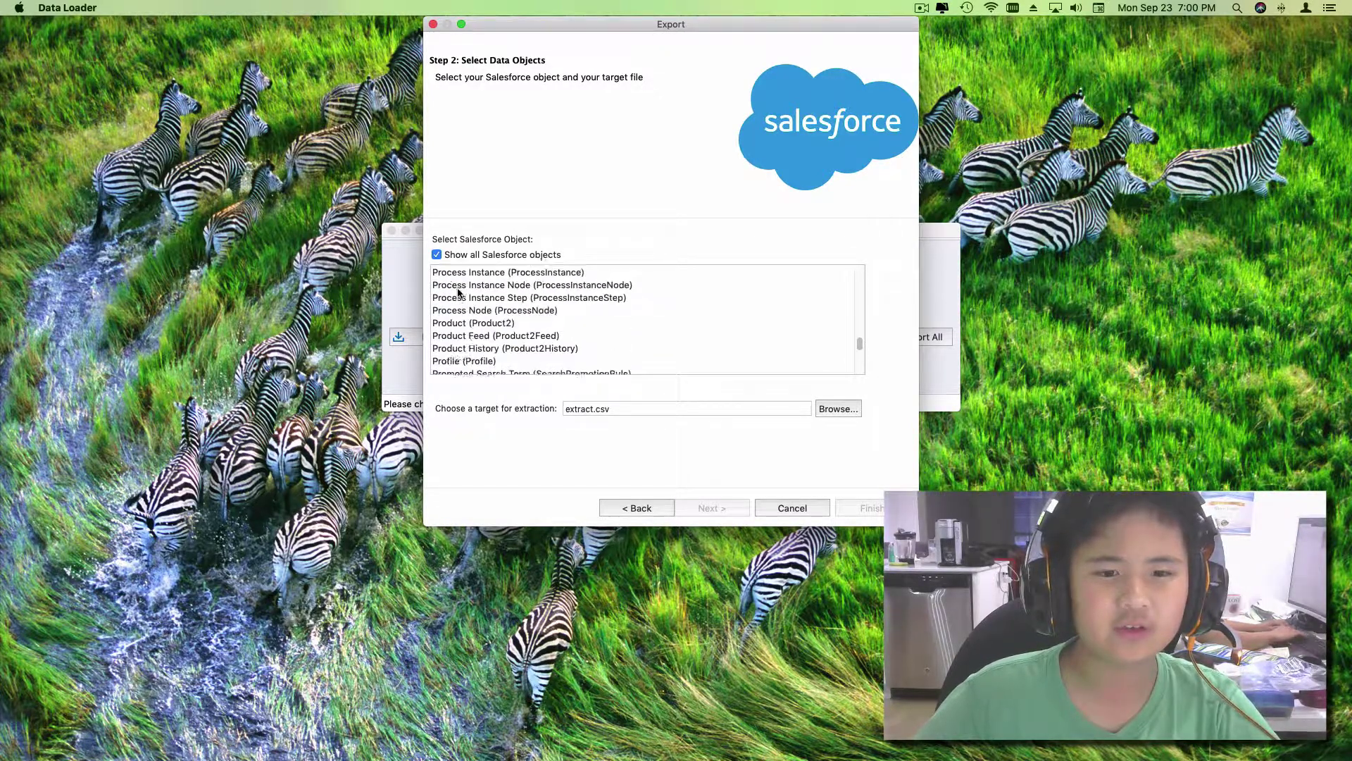
scroll(498, 290, up, 5)
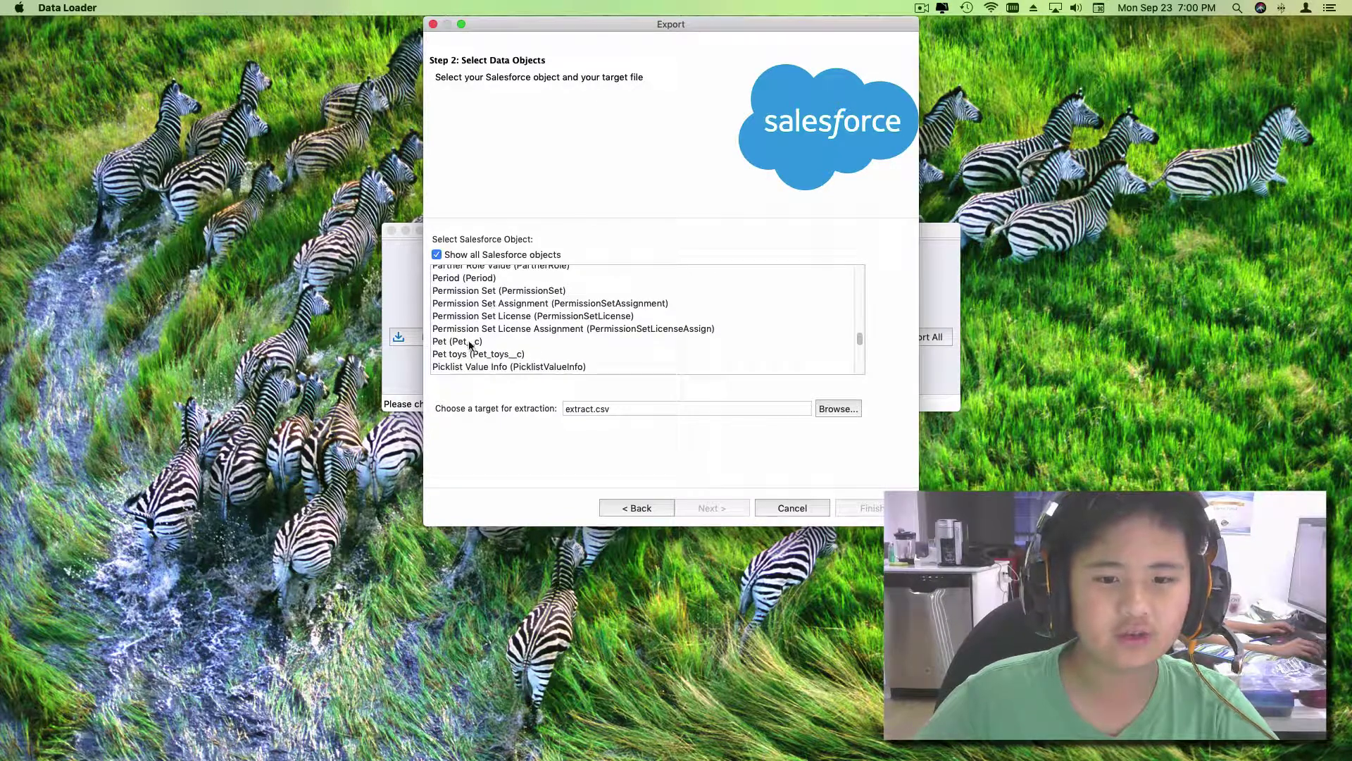
click(469, 342)
Step: Rename the target file from extract.csv to PetExport2.csv and save it in SOWN VIDEOS
click(835, 410)
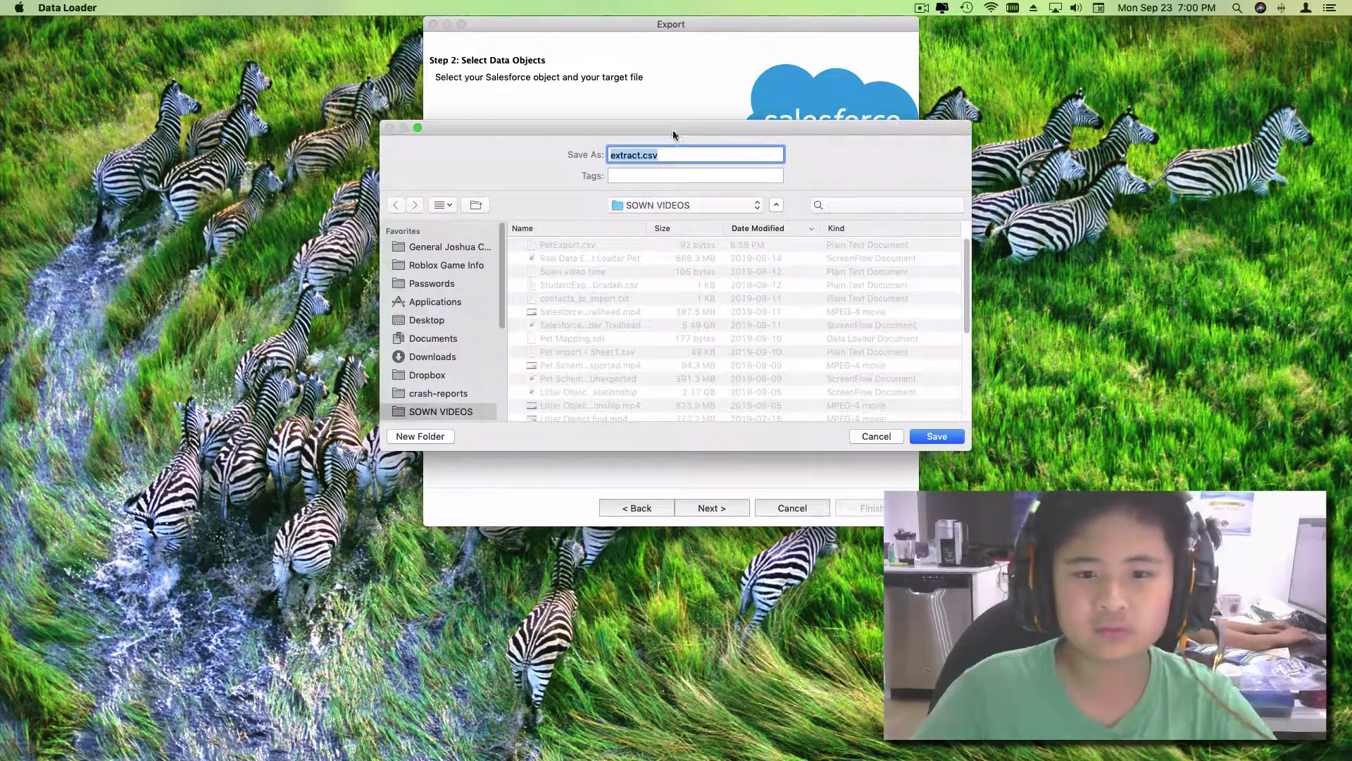
click(659, 155)
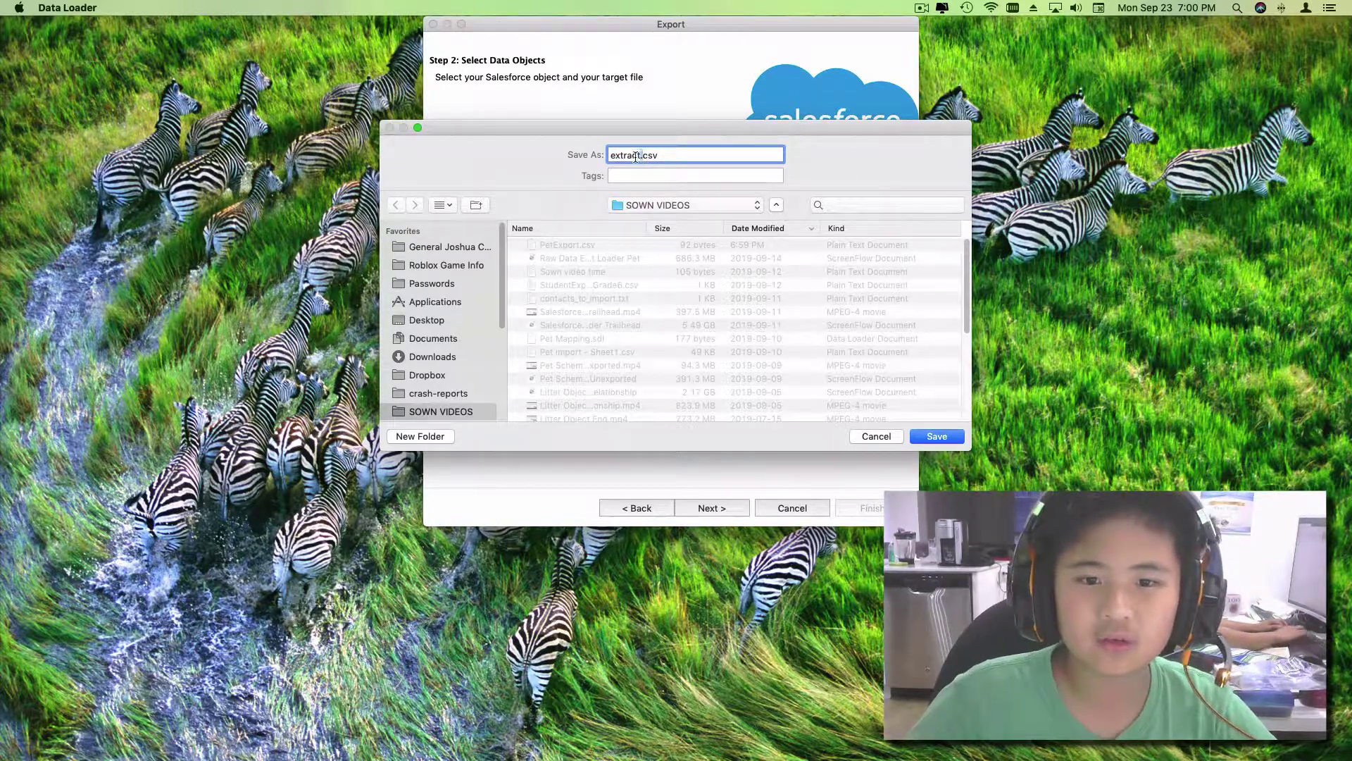
drag(642, 156, 610, 156)
text(PetXe)
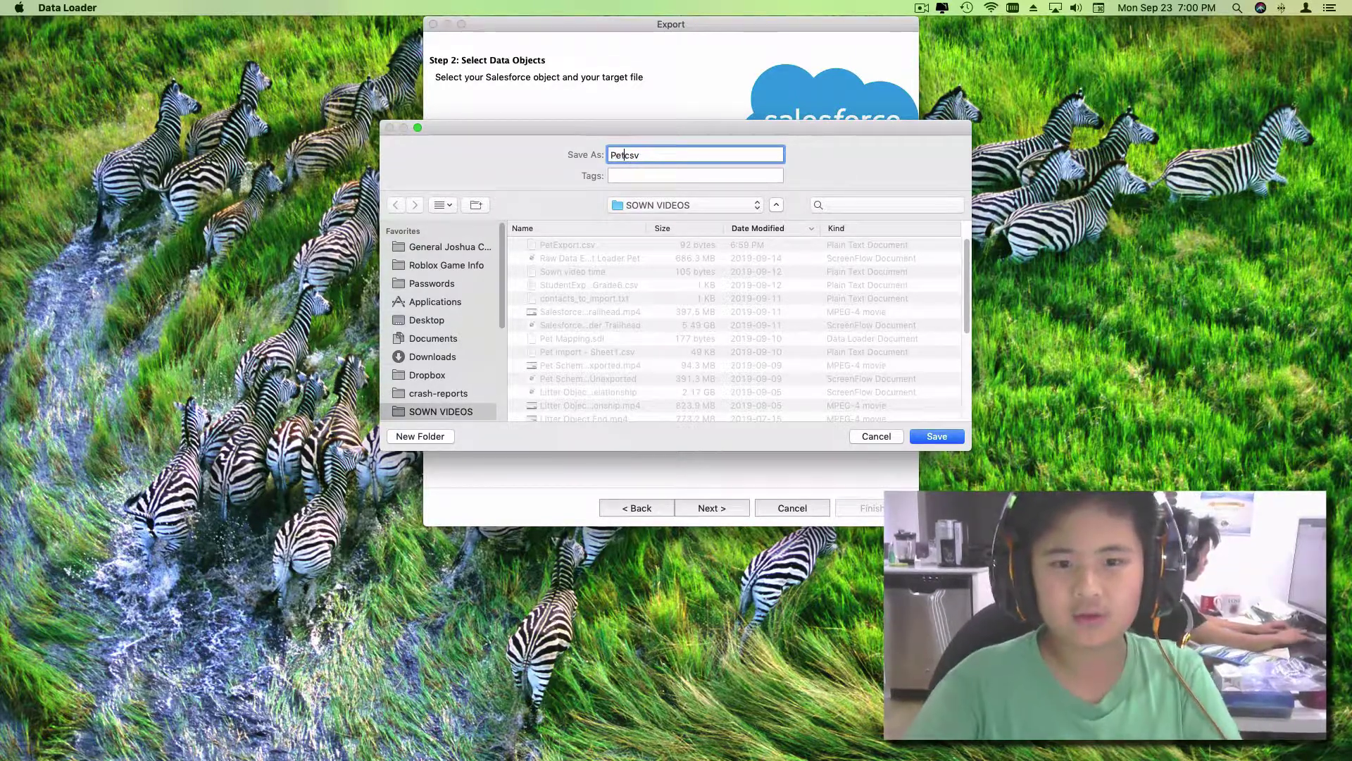
key(BackSpace)
key(BackSpace)
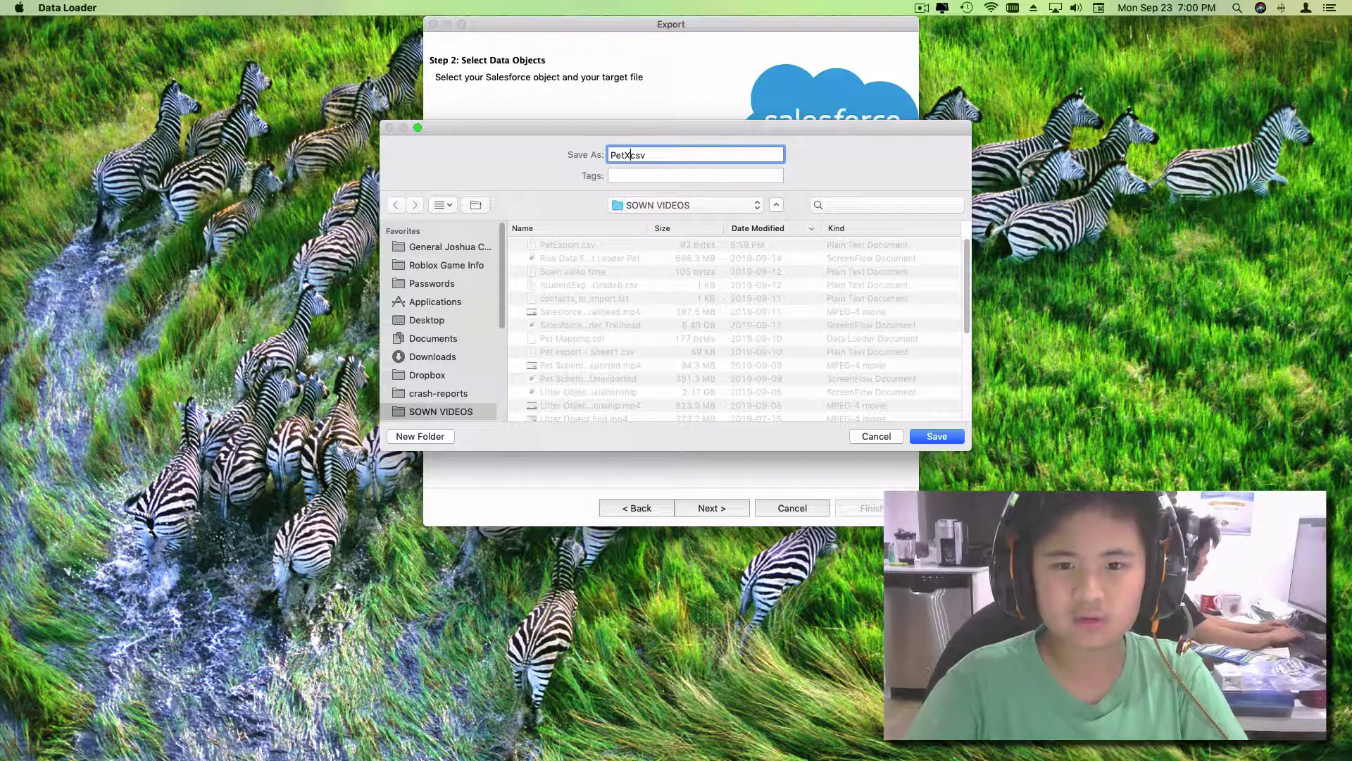
text(Export2)
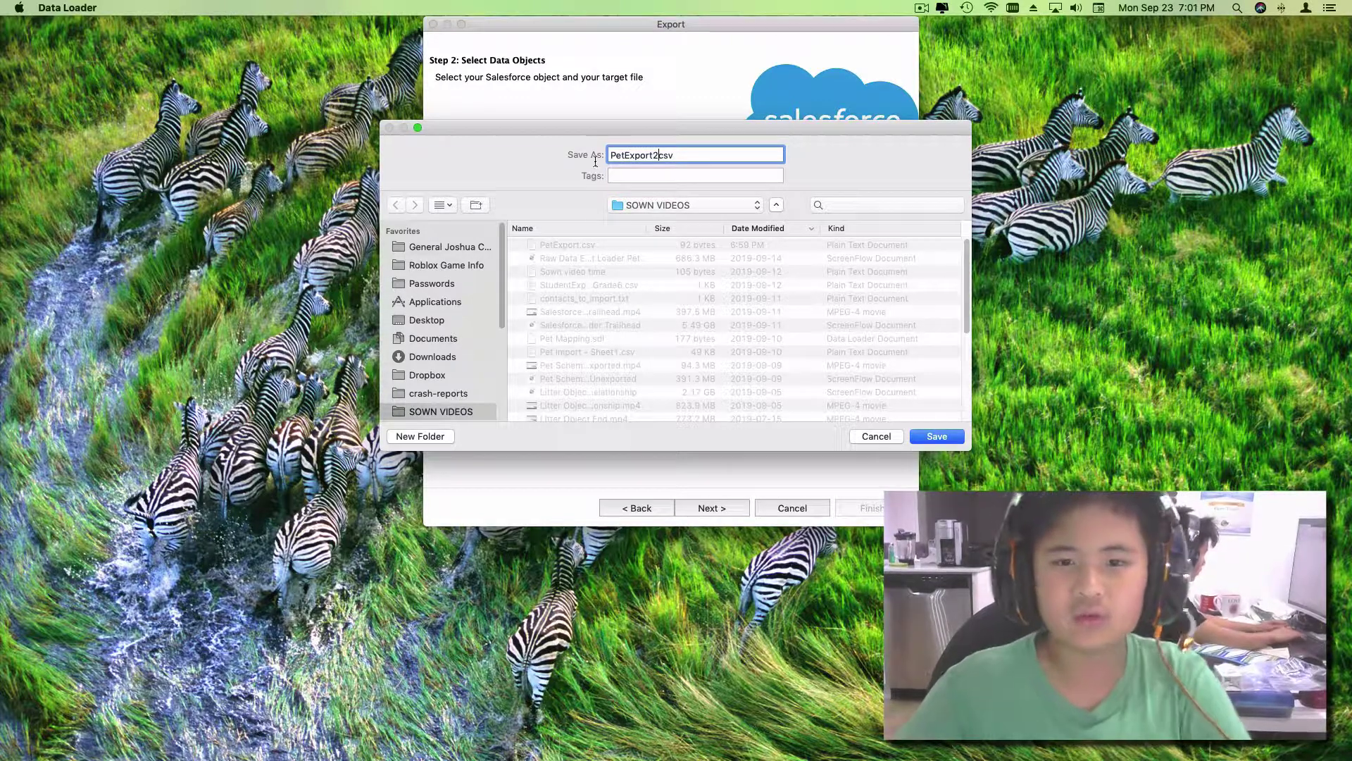
click(935, 435)
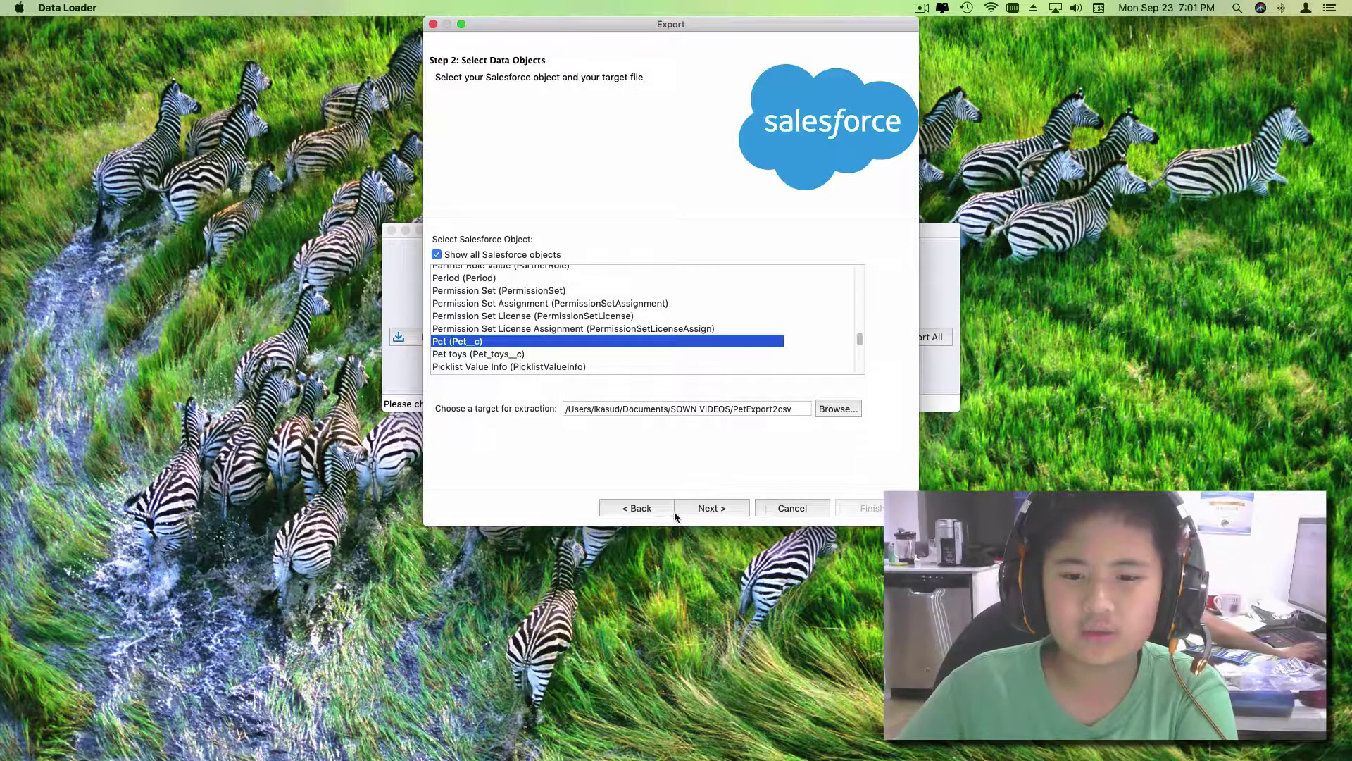
Step: Advance to the query editor and add the Name field to the Pet__c query
click(707, 507)
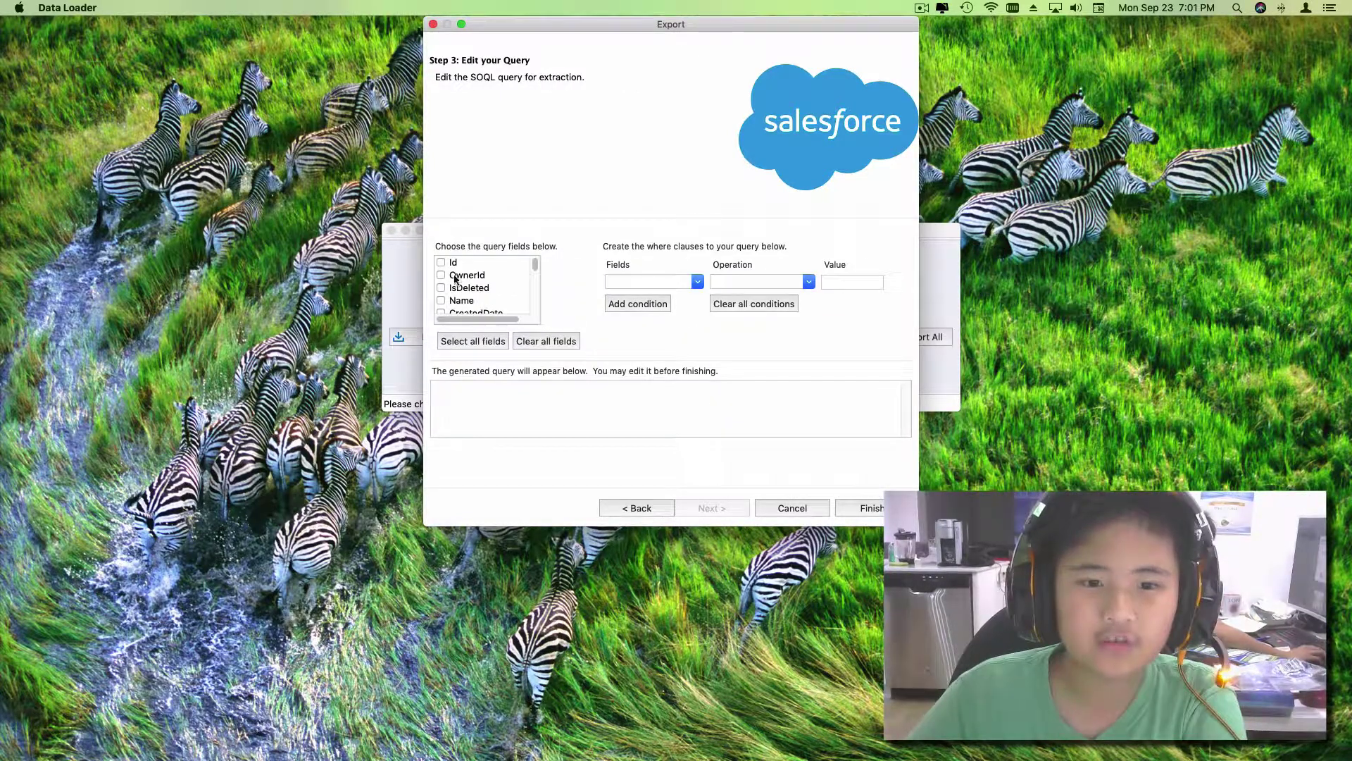
click(441, 300)
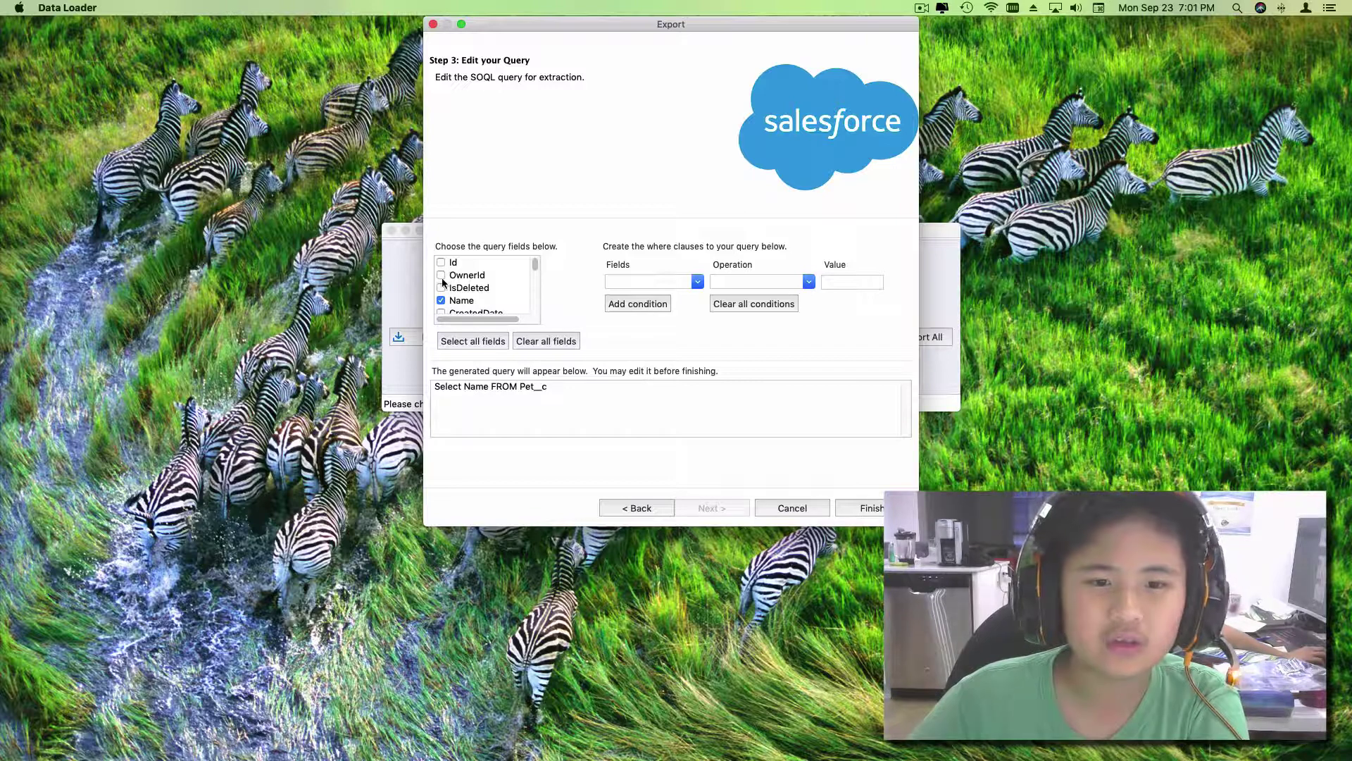
scroll(451, 288, down, 1)
scroll(455, 294, down, 3)
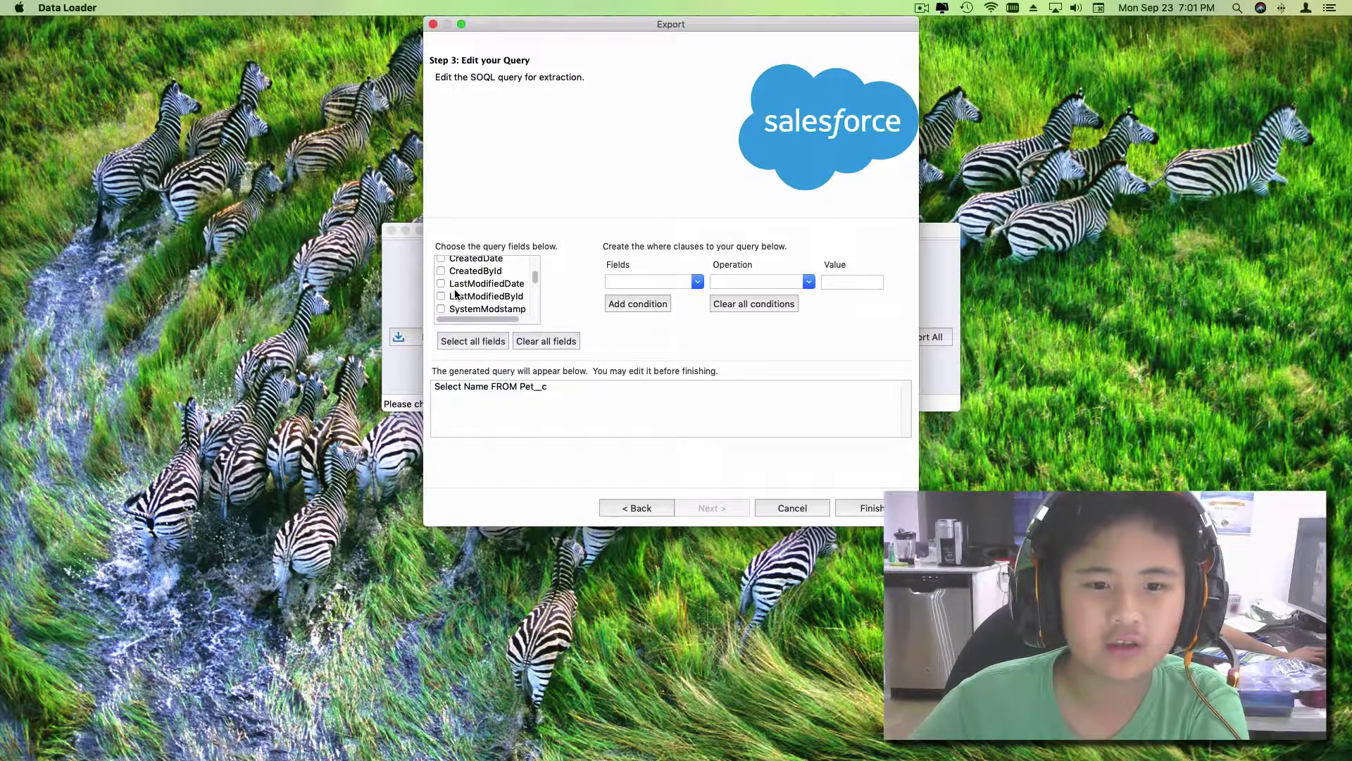
scroll(455, 294, up, 3)
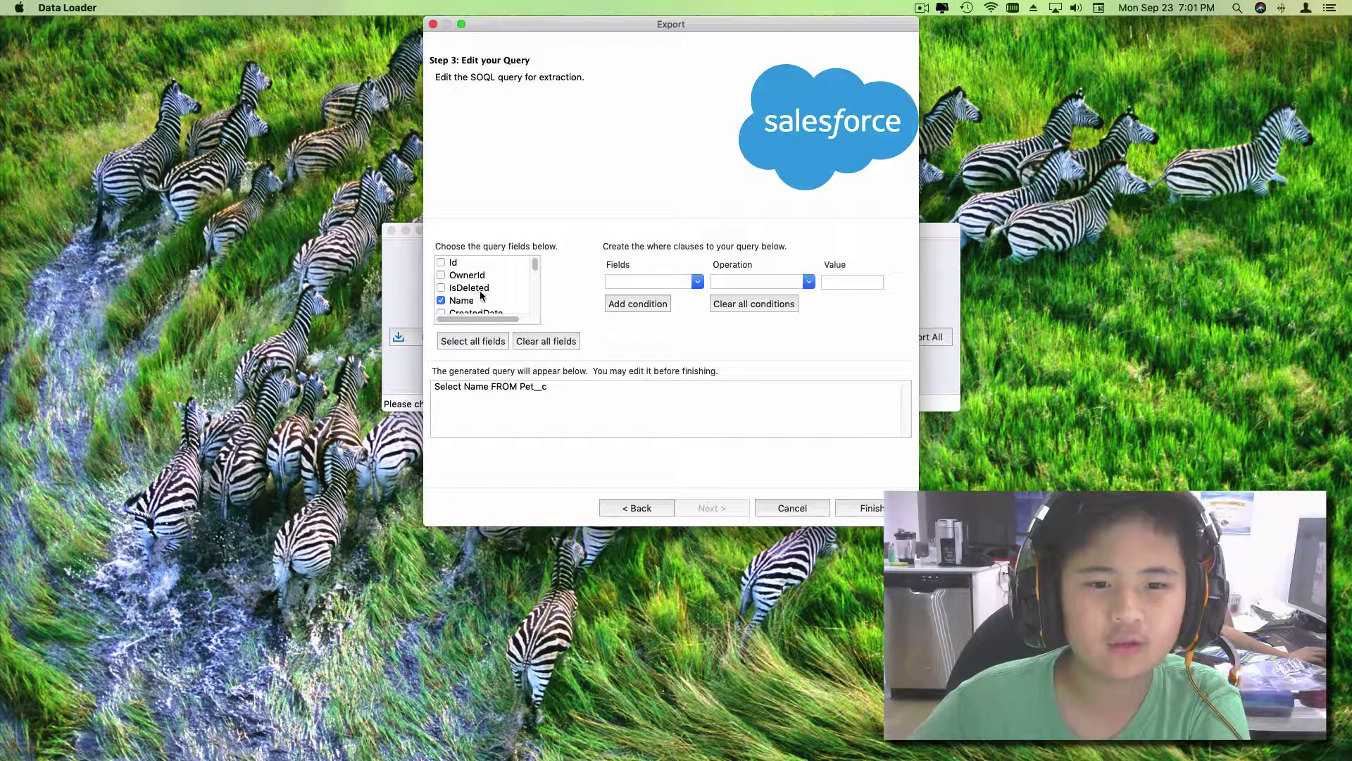
scroll(481, 295, down, 5)
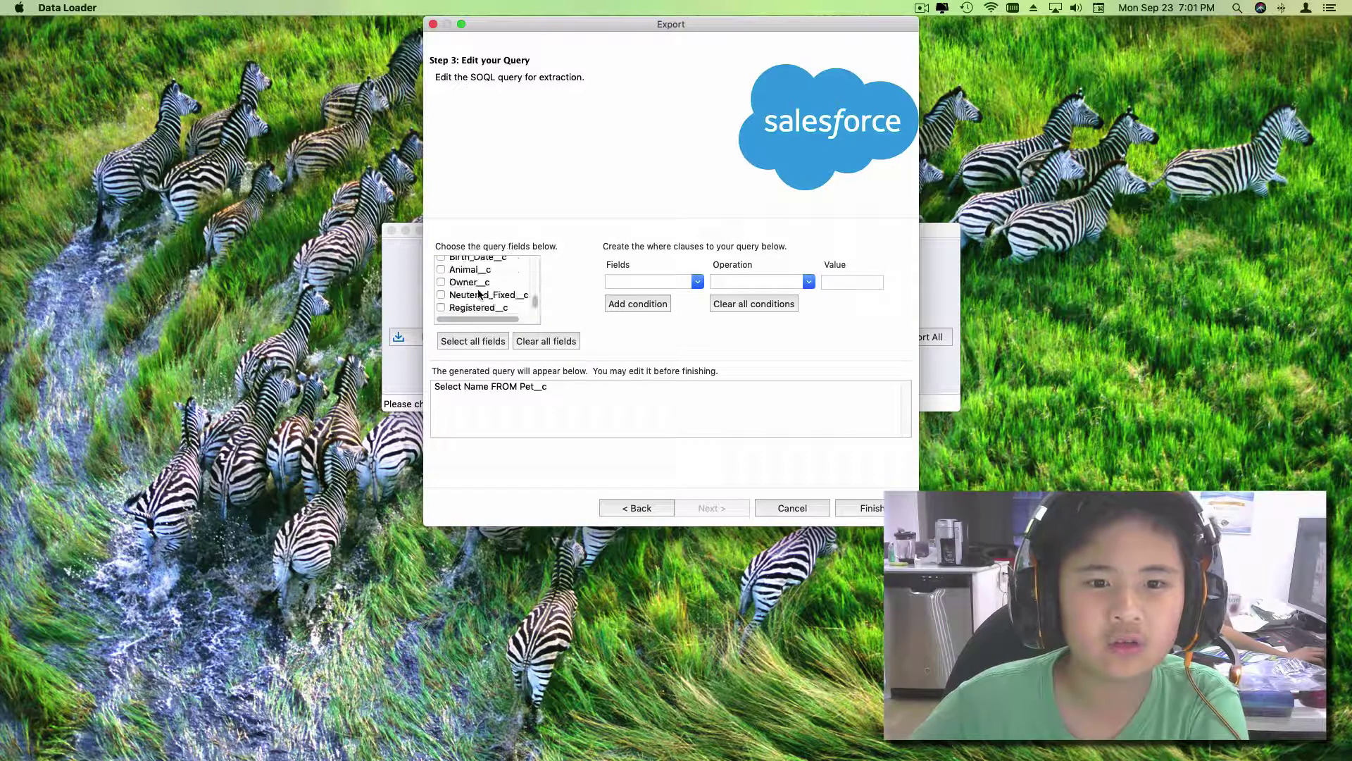
scroll(472, 294, up, 2)
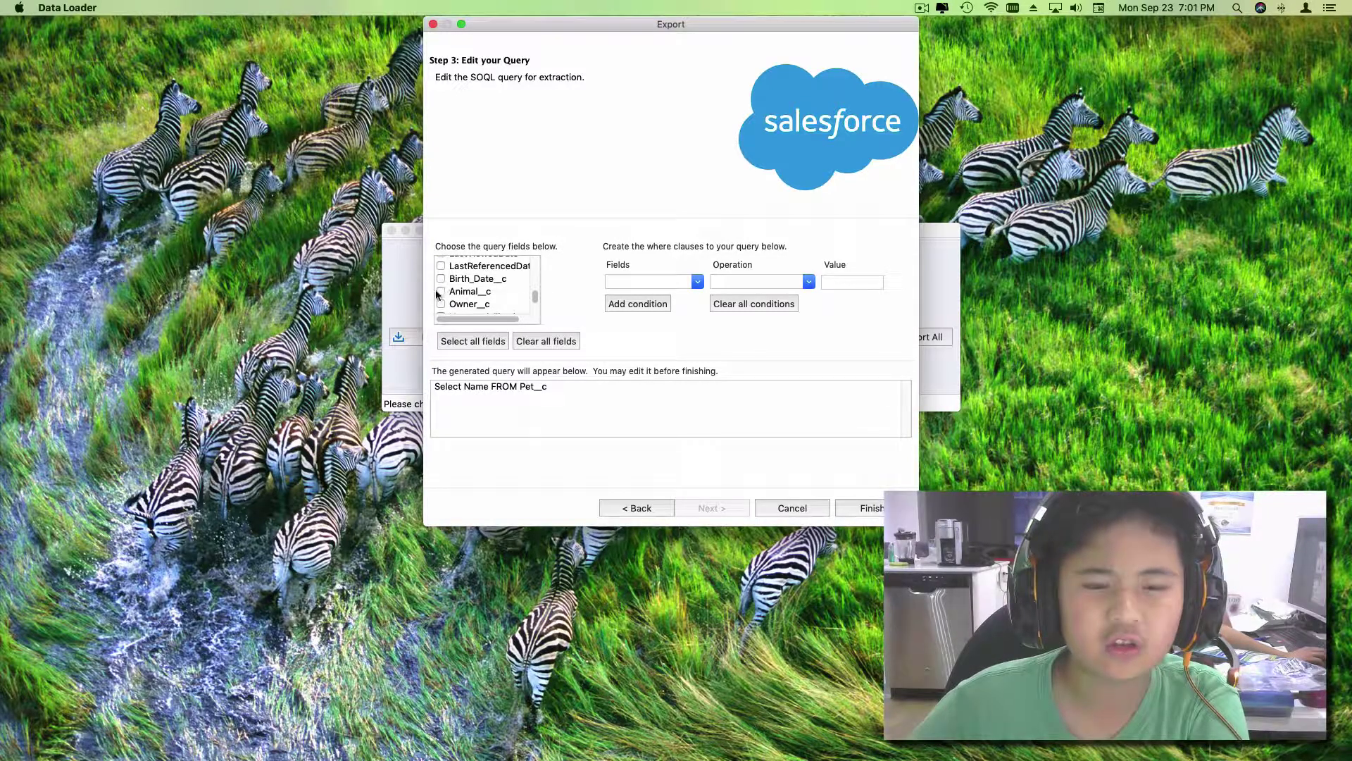
Step: Add Animal__c, Owner__c, Neutered_Fixed__c, Registered__c and Eye_Colour__c to the query
click(440, 291)
click(440, 304)
scroll(441, 298, down, 2)
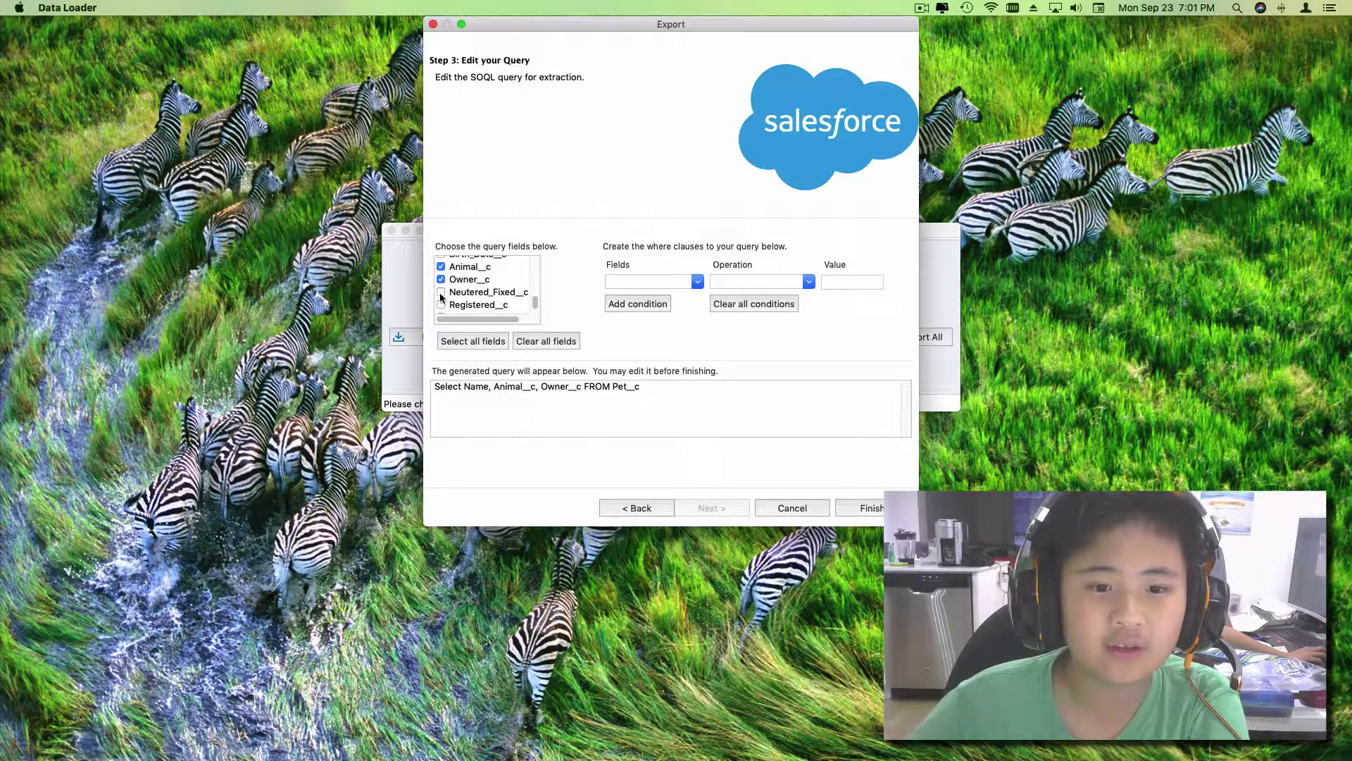
click(440, 291)
click(441, 304)
scroll(444, 306, down, 1)
click(441, 307)
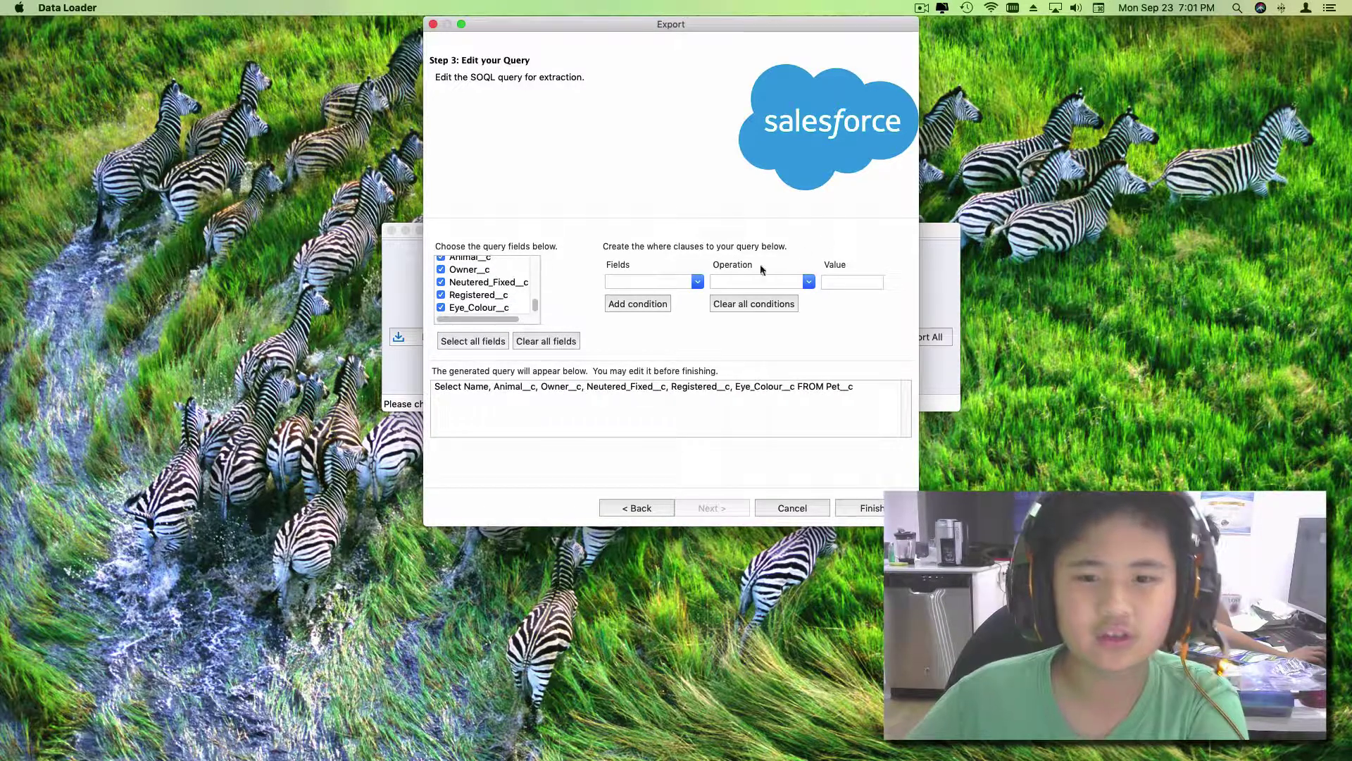
click(681, 285)
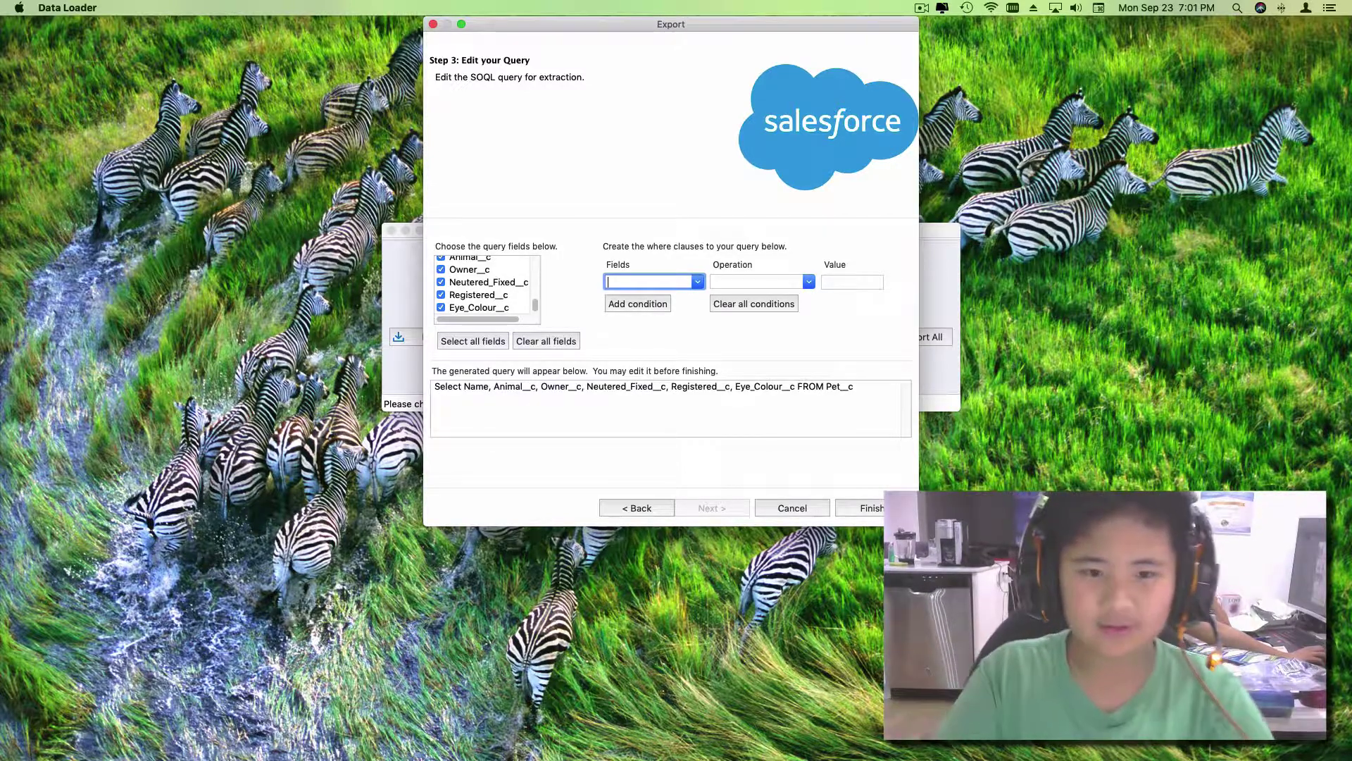
Step: Filter on Neutered_Fixed__c equals true, then finish the query to launch the export
text(R)
key(BackSpace)
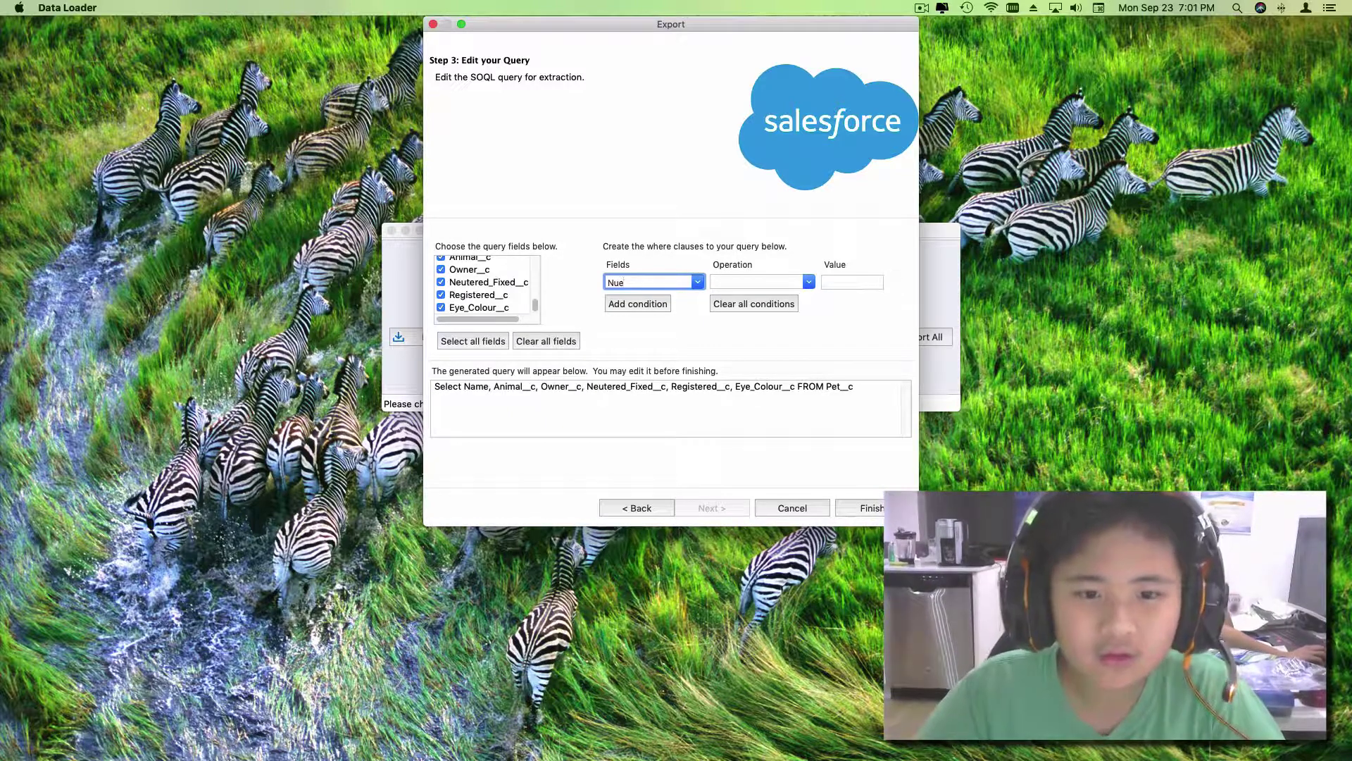
text(Neutered/Fixed)
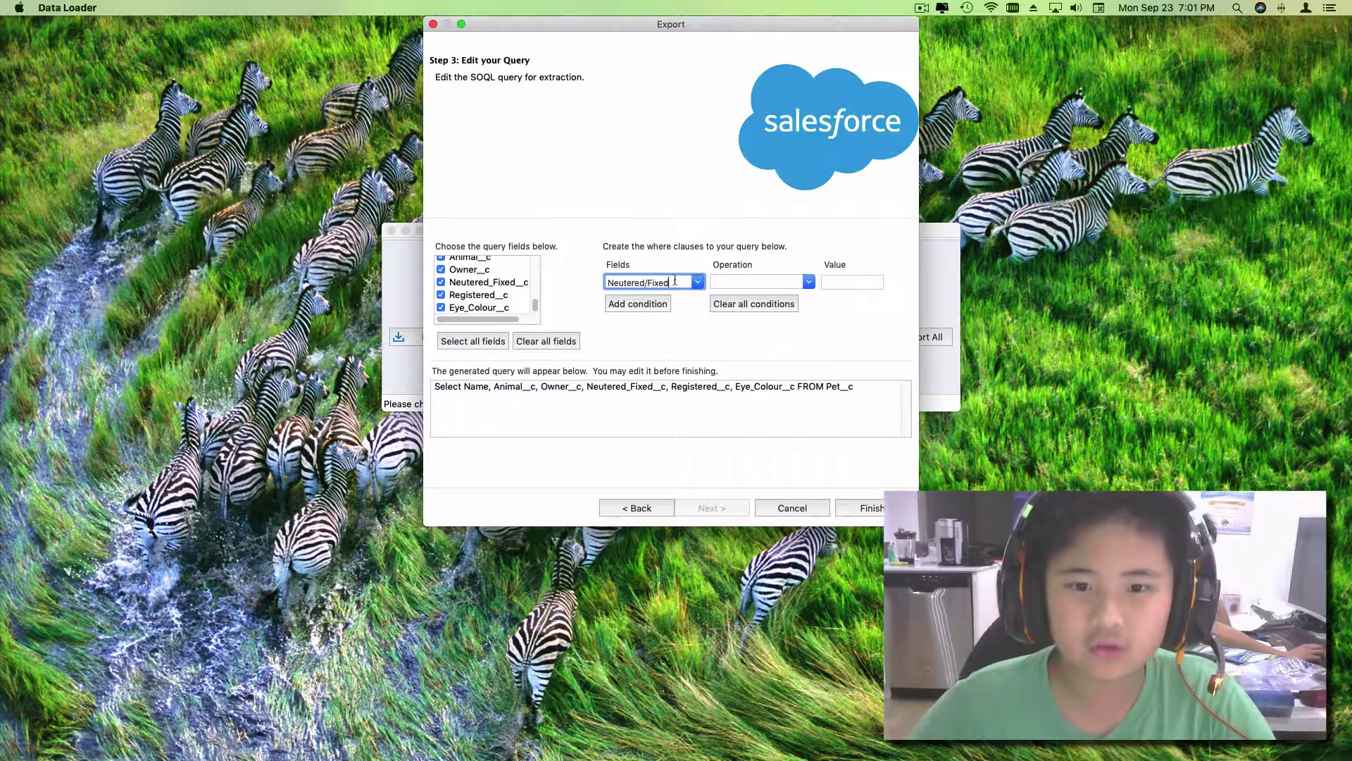
click(770, 282)
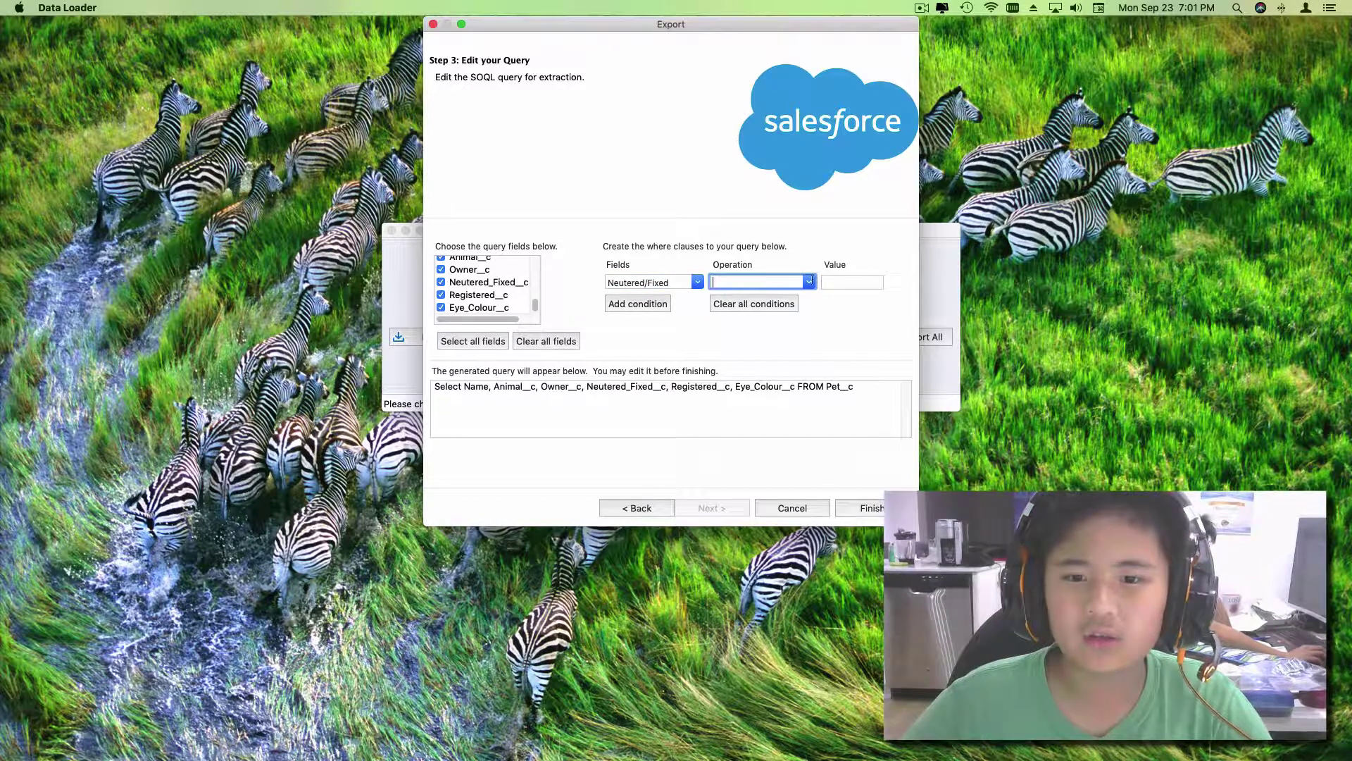
click(809, 282)
click(777, 302)
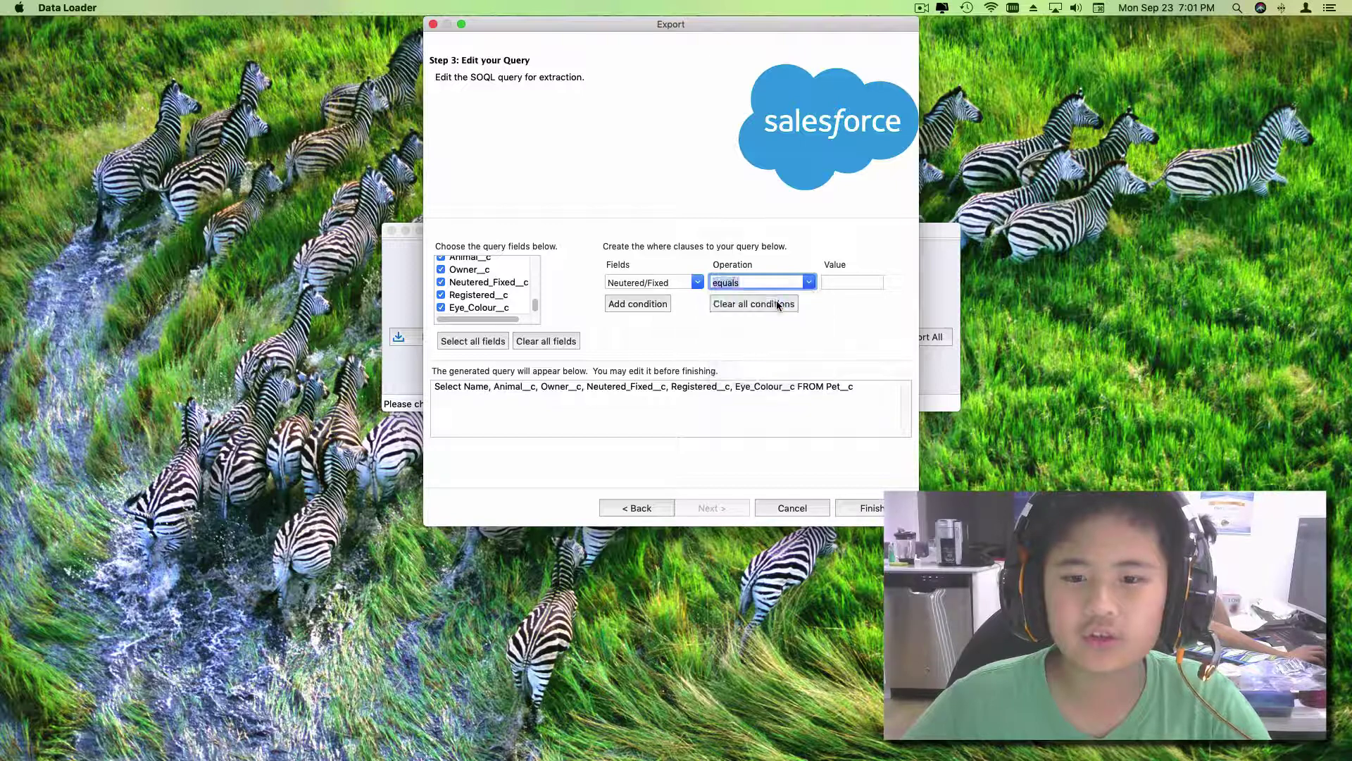
click(871, 281)
text(true)
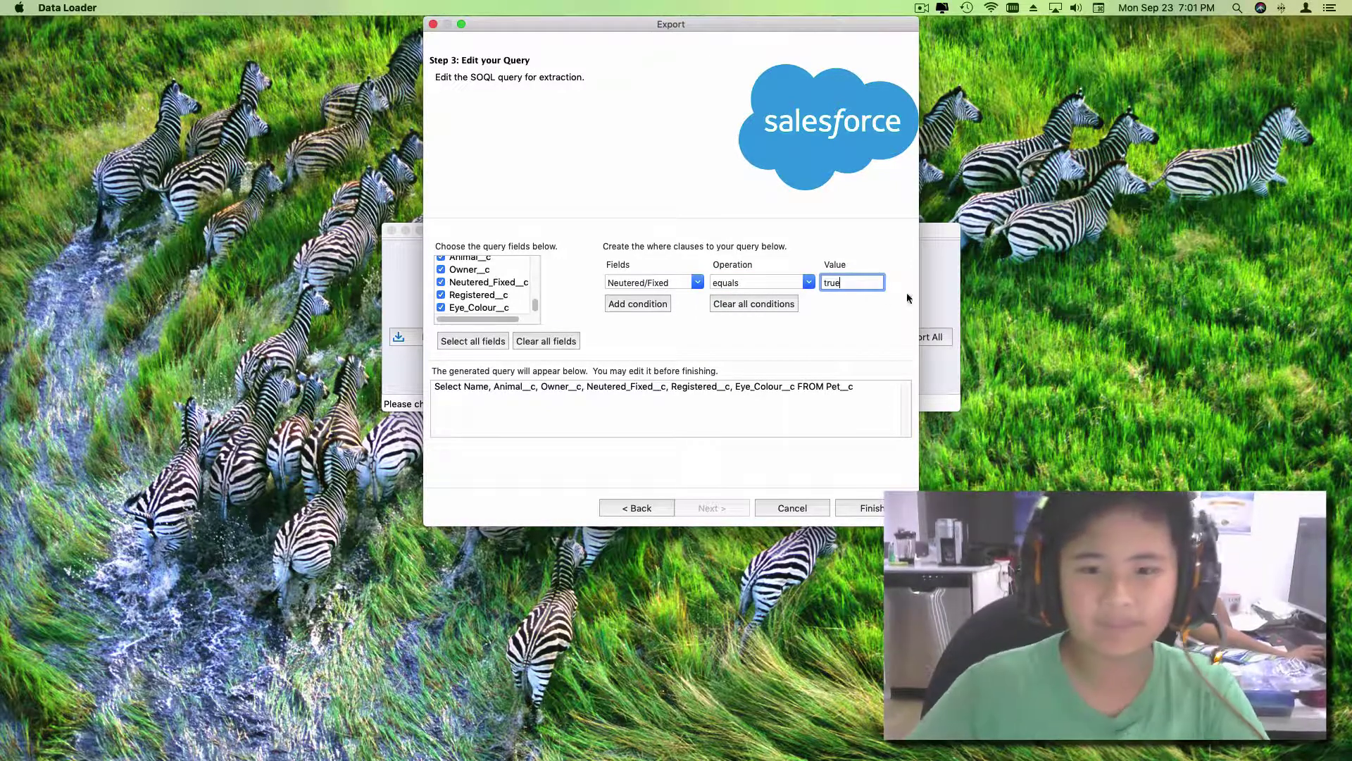
click(697, 282)
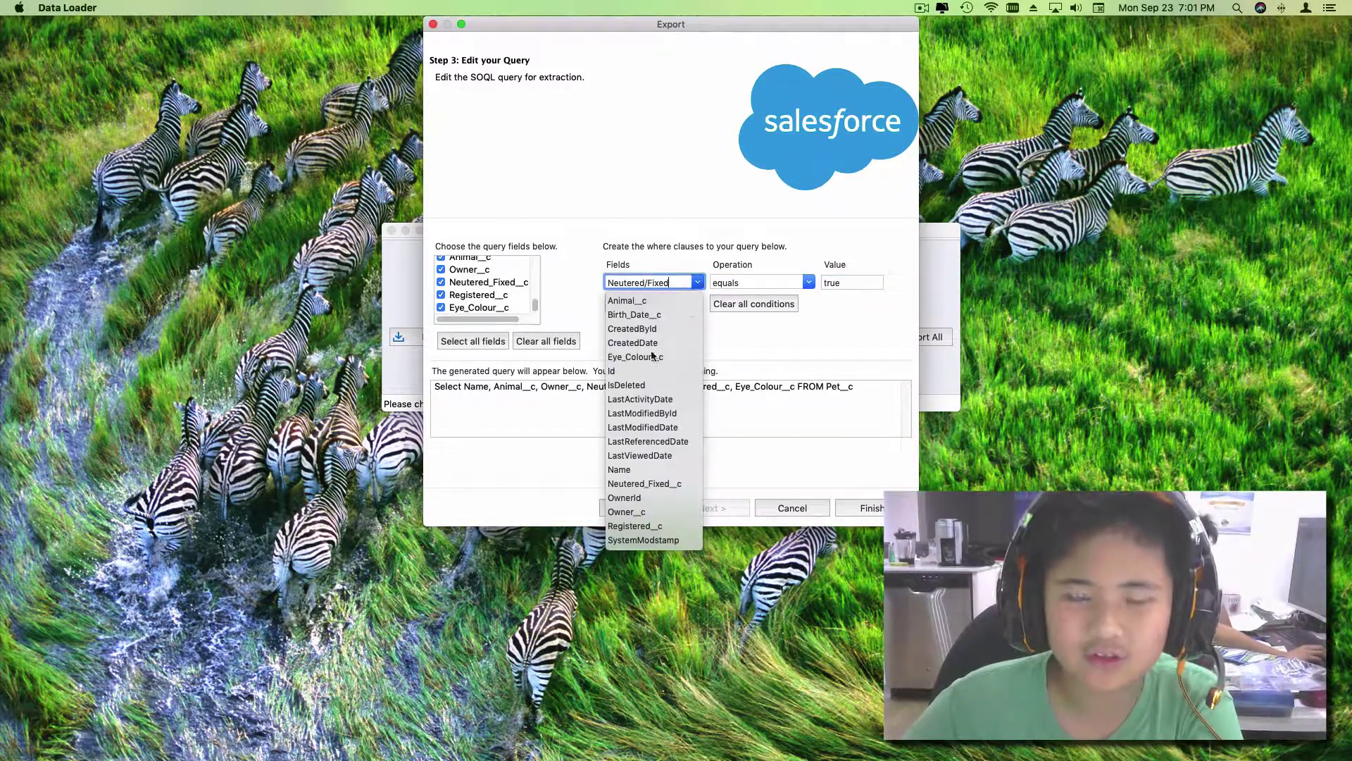
click(646, 485)
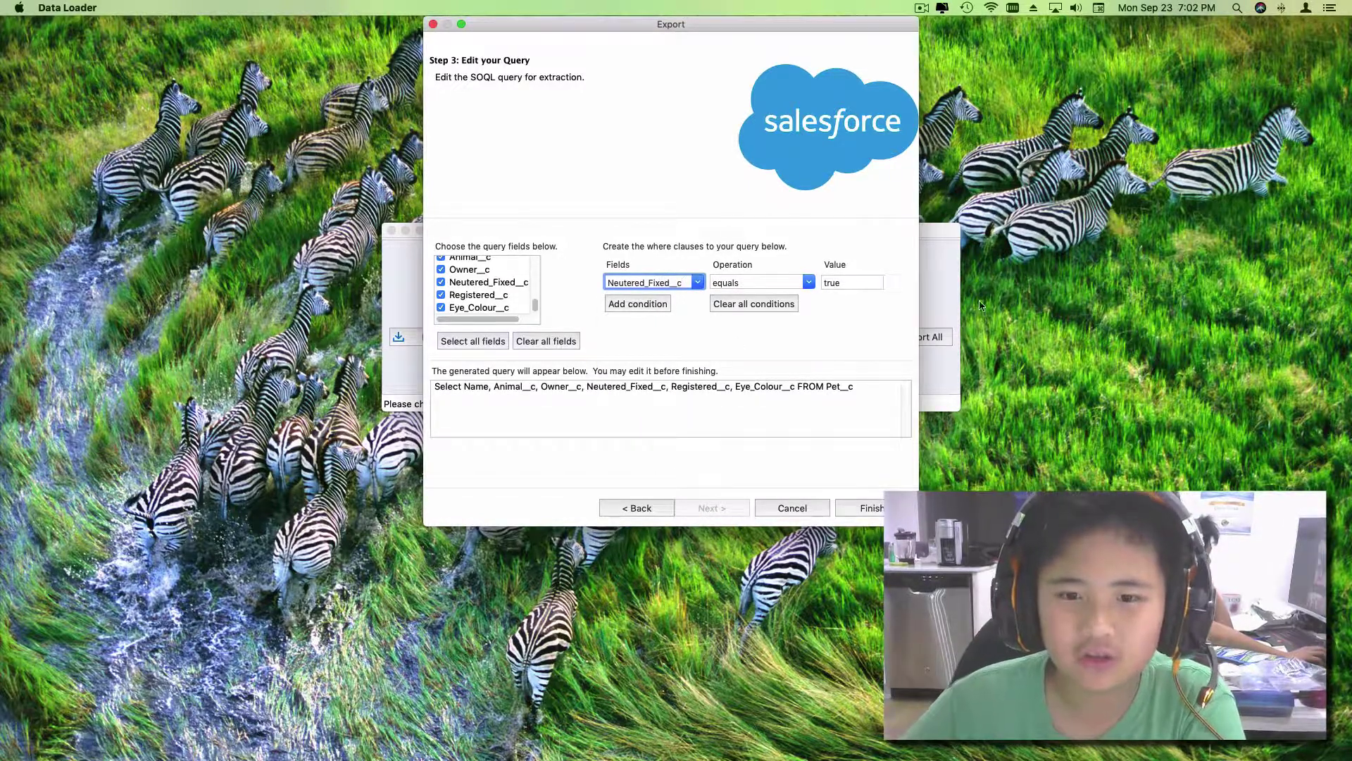
click(870, 280)
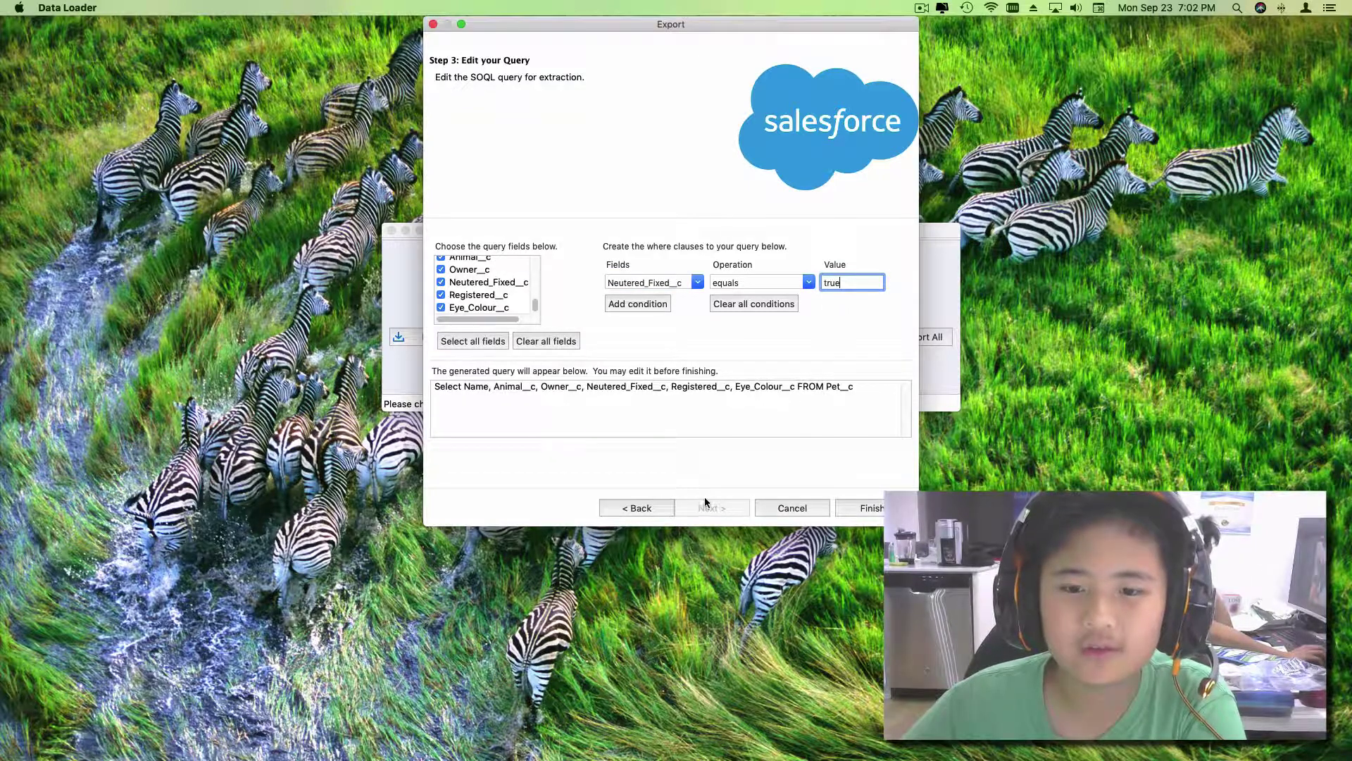
click(869, 507)
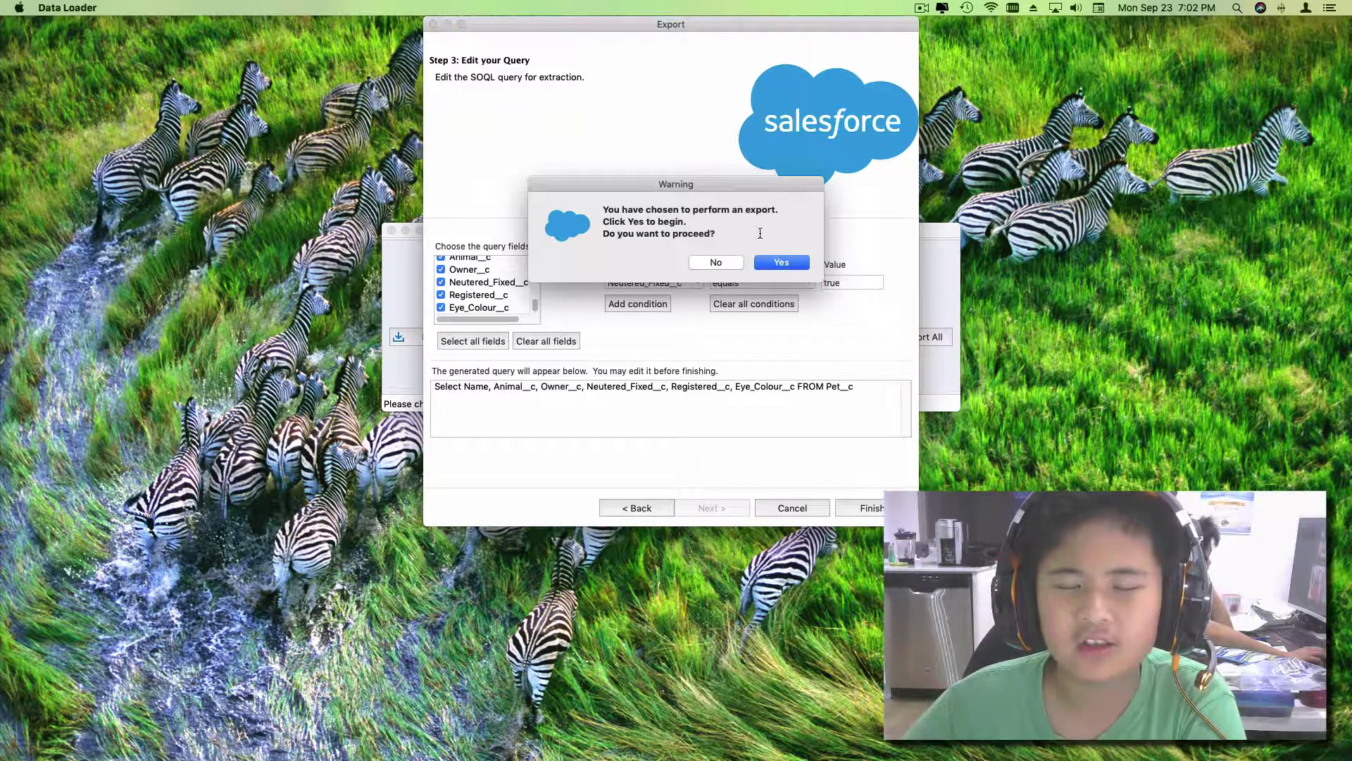
Step: Confirm the export warning and dismiss the results showing 2003 records extracted, 0 errors
click(780, 262)
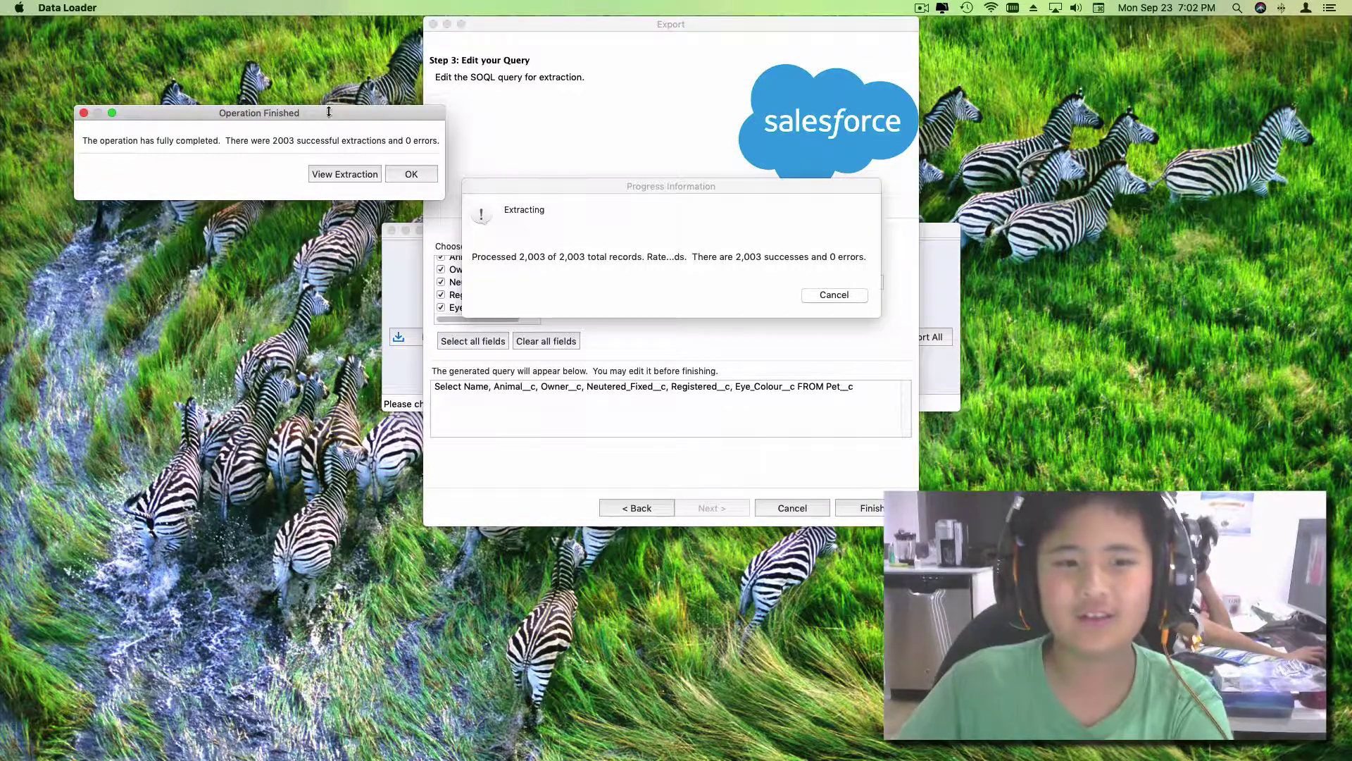
click(410, 173)
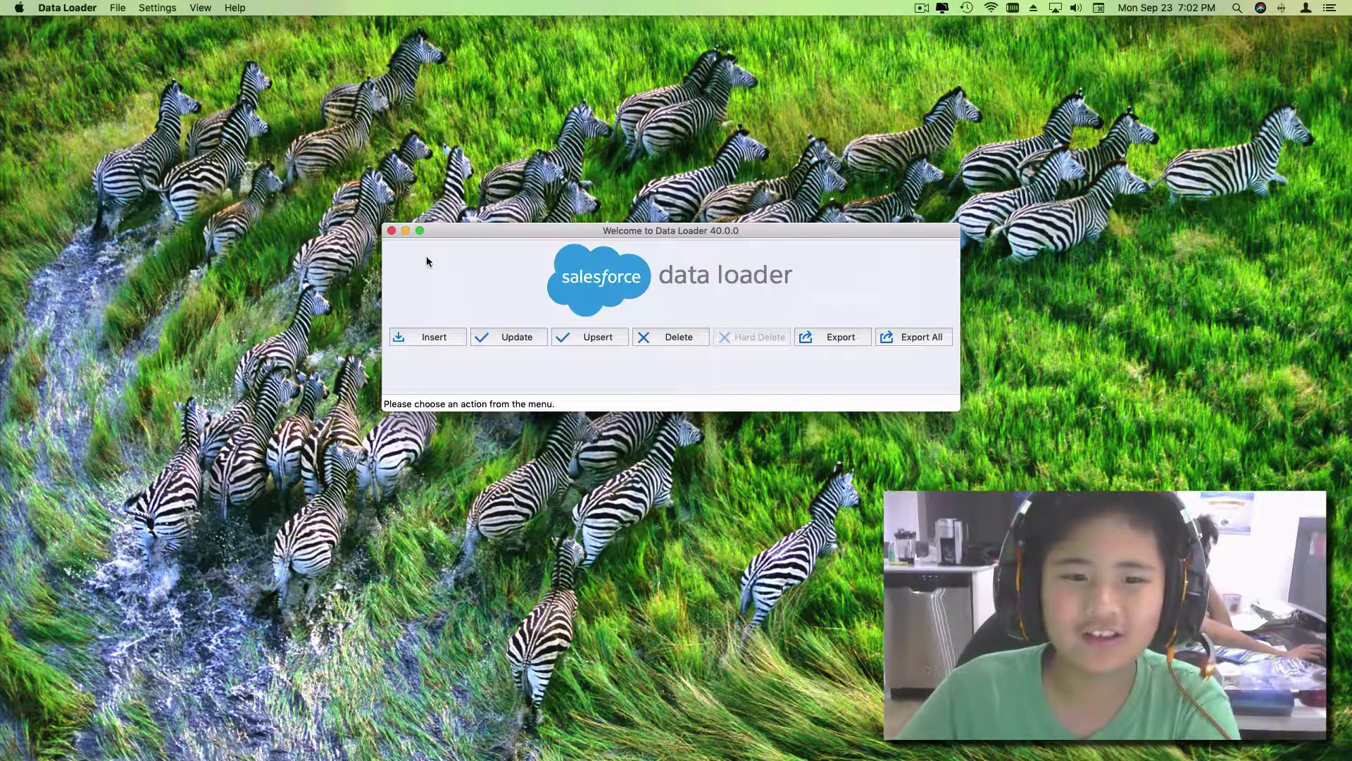
Step: Close the Data Loader welcome window to quit the application
click(391, 230)
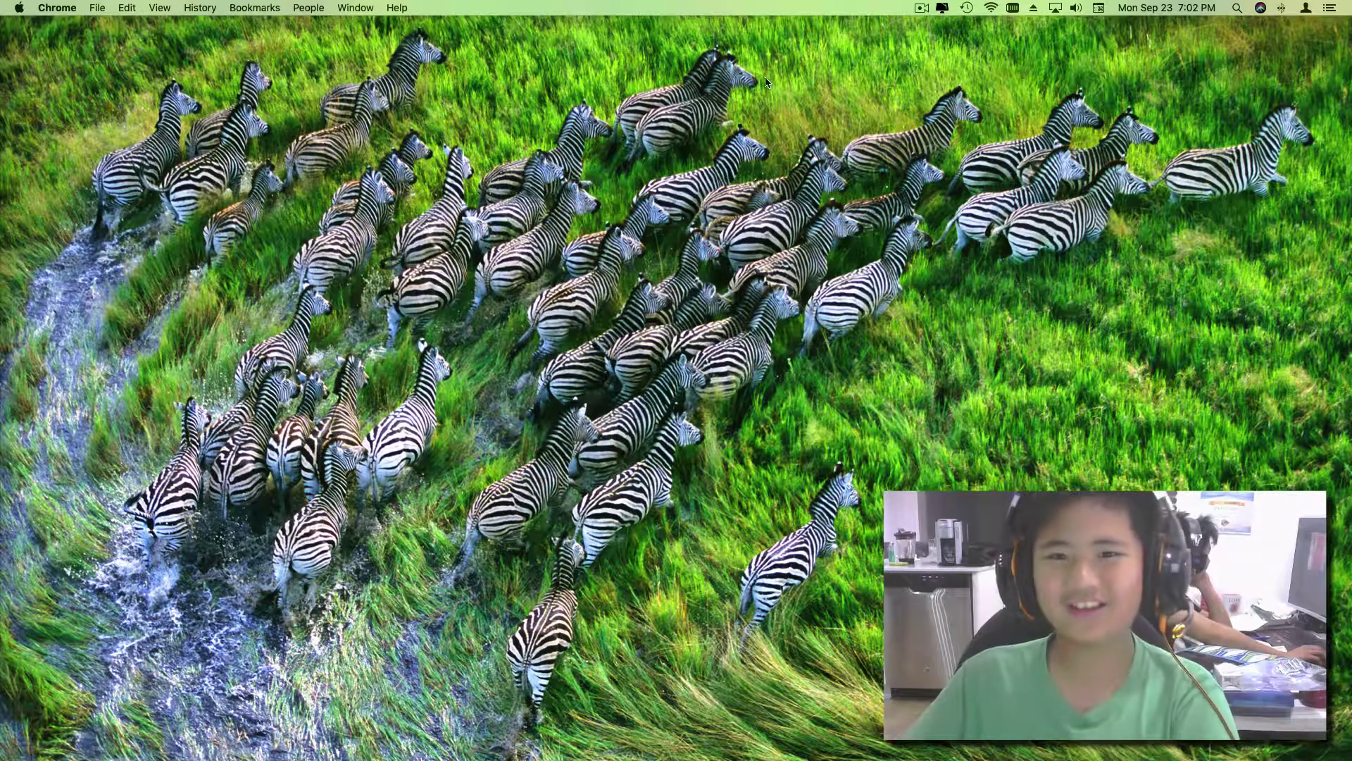